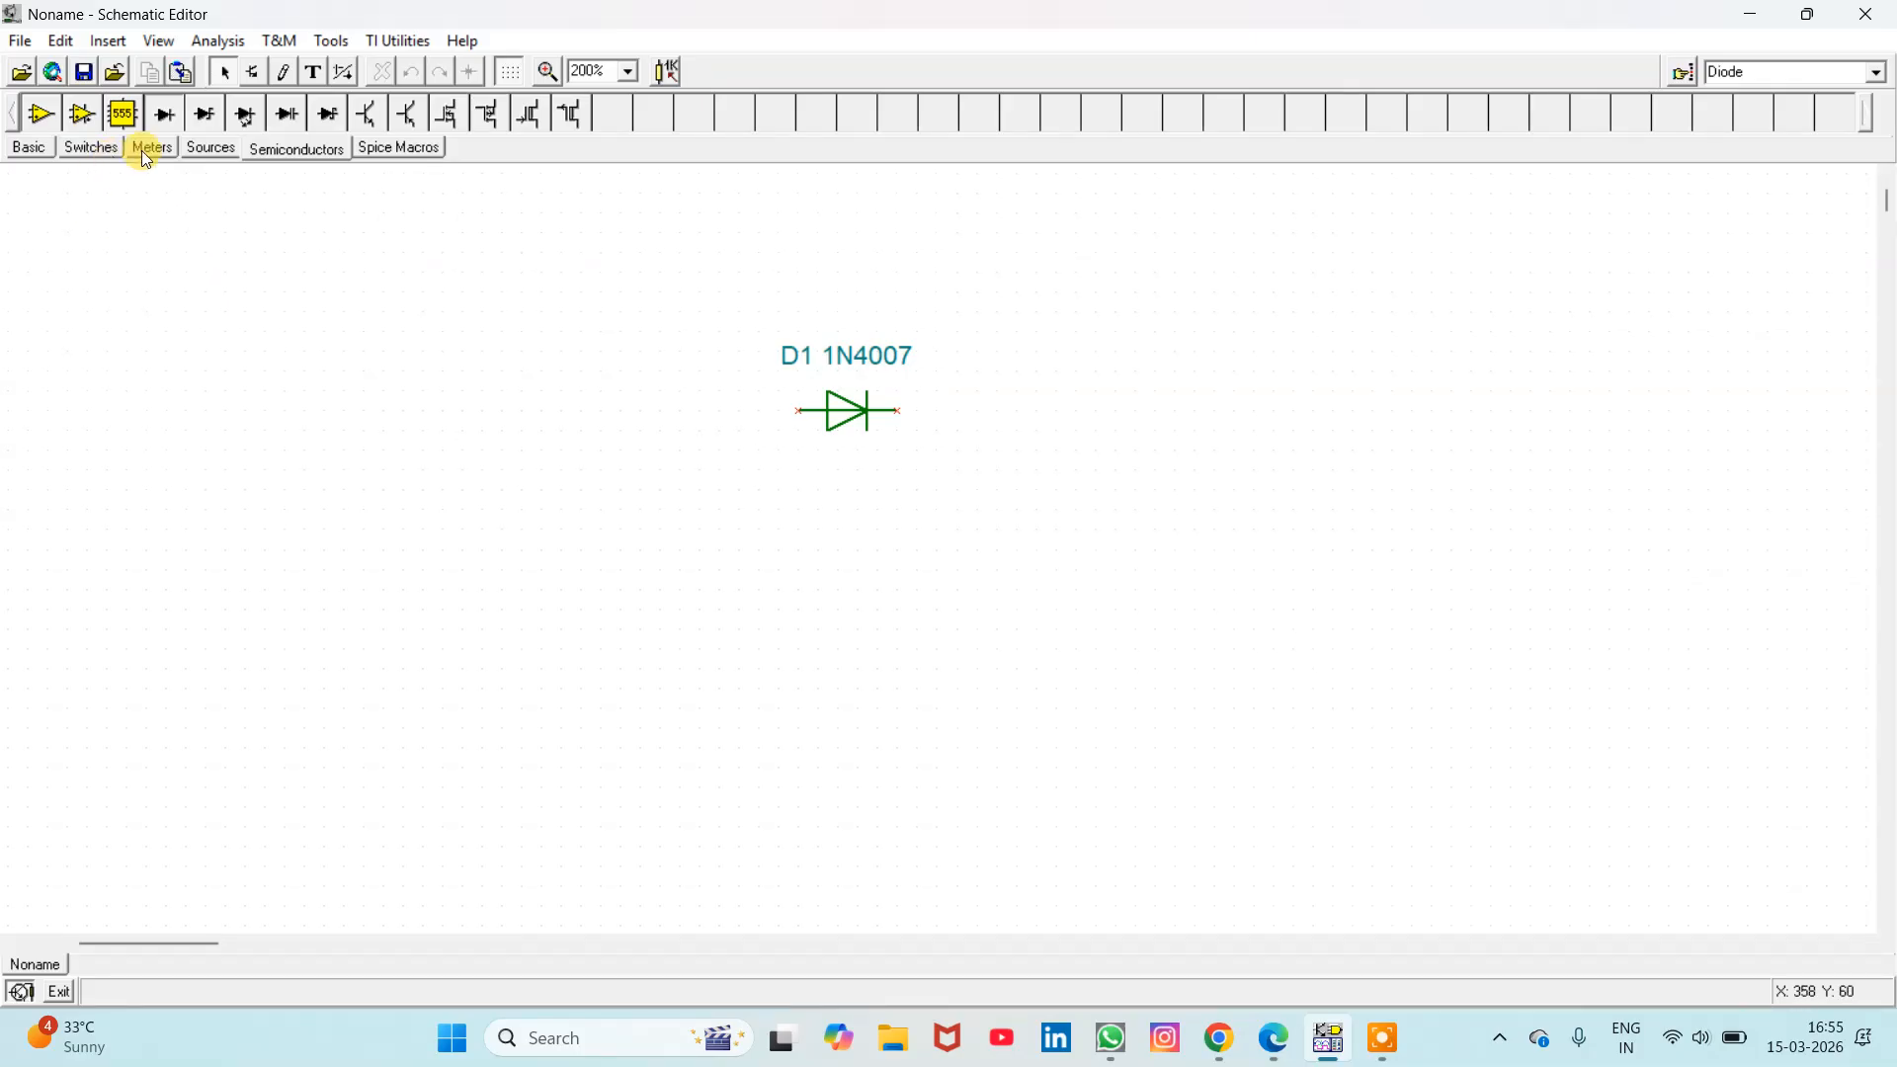
Step: Place a battery below and beside diode D1, and wire its positive terminal to the diode's anode
click(30, 149)
click(124, 114)
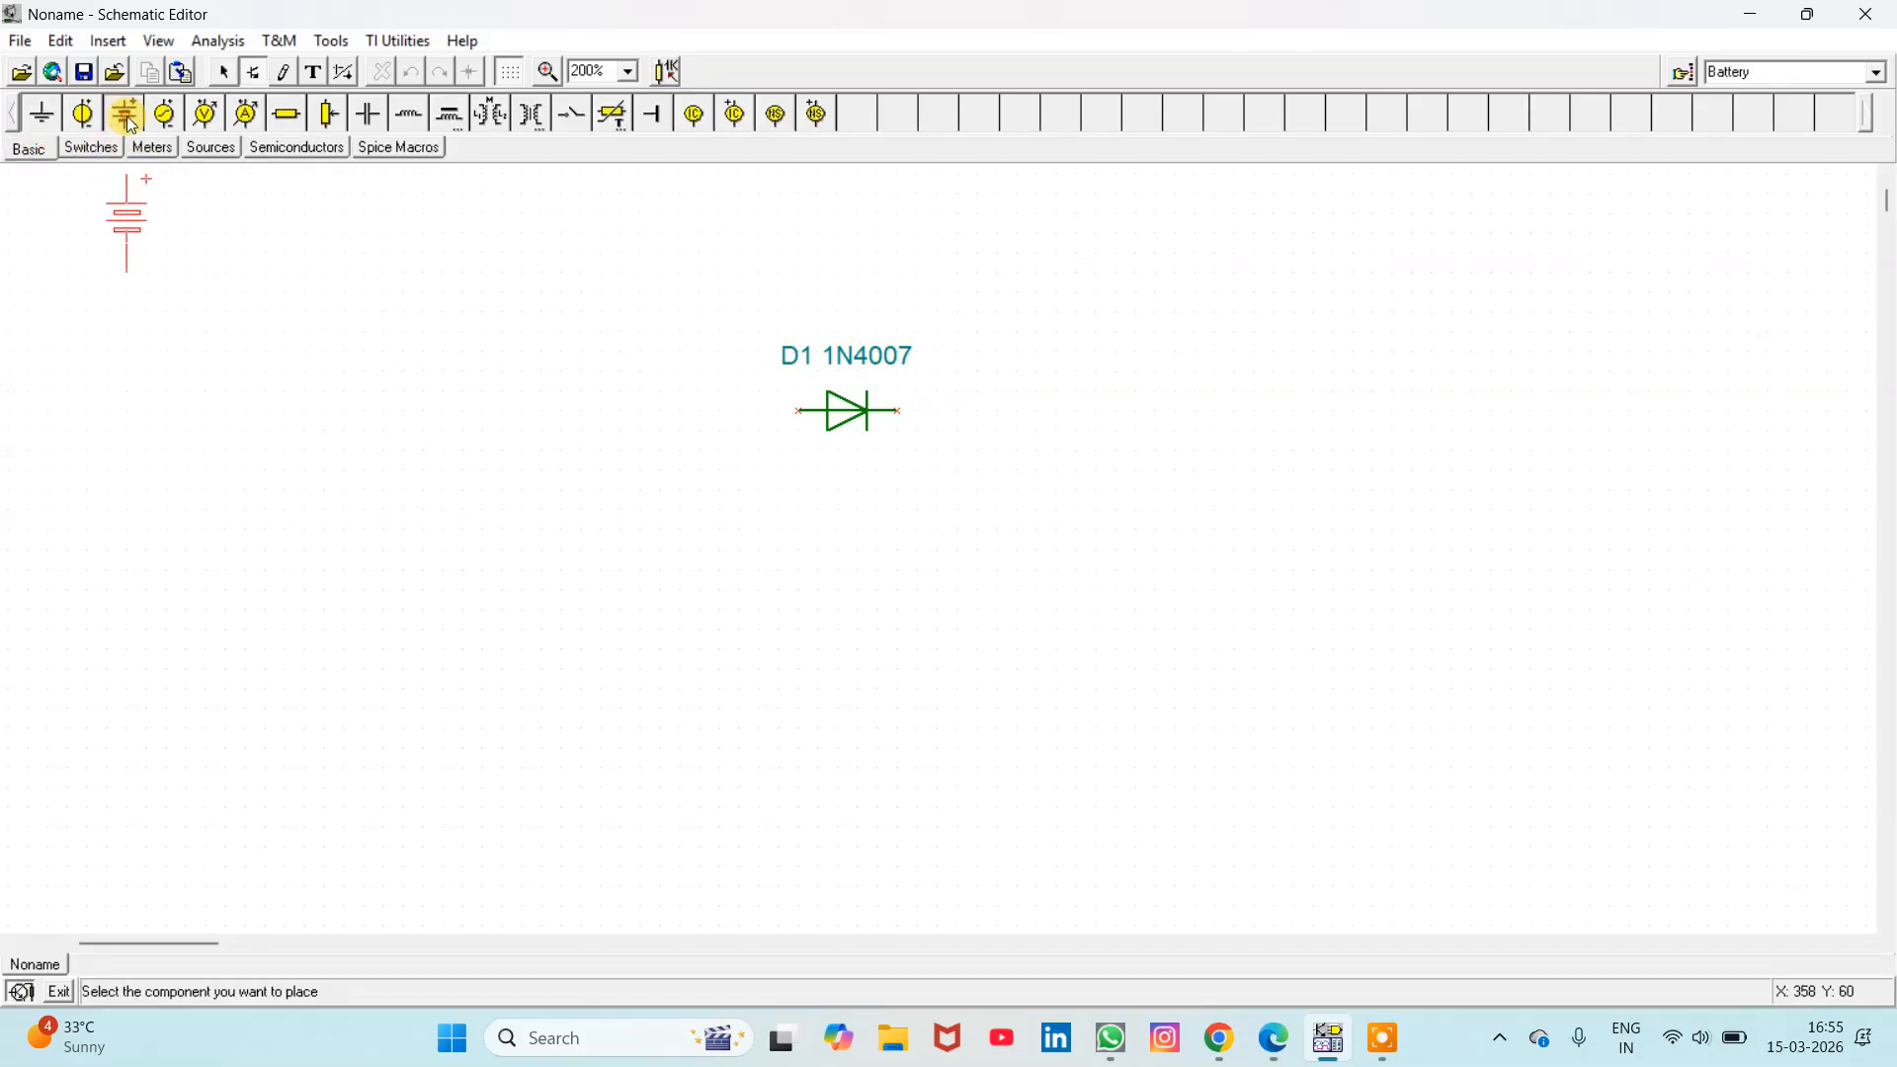
click(660, 457)
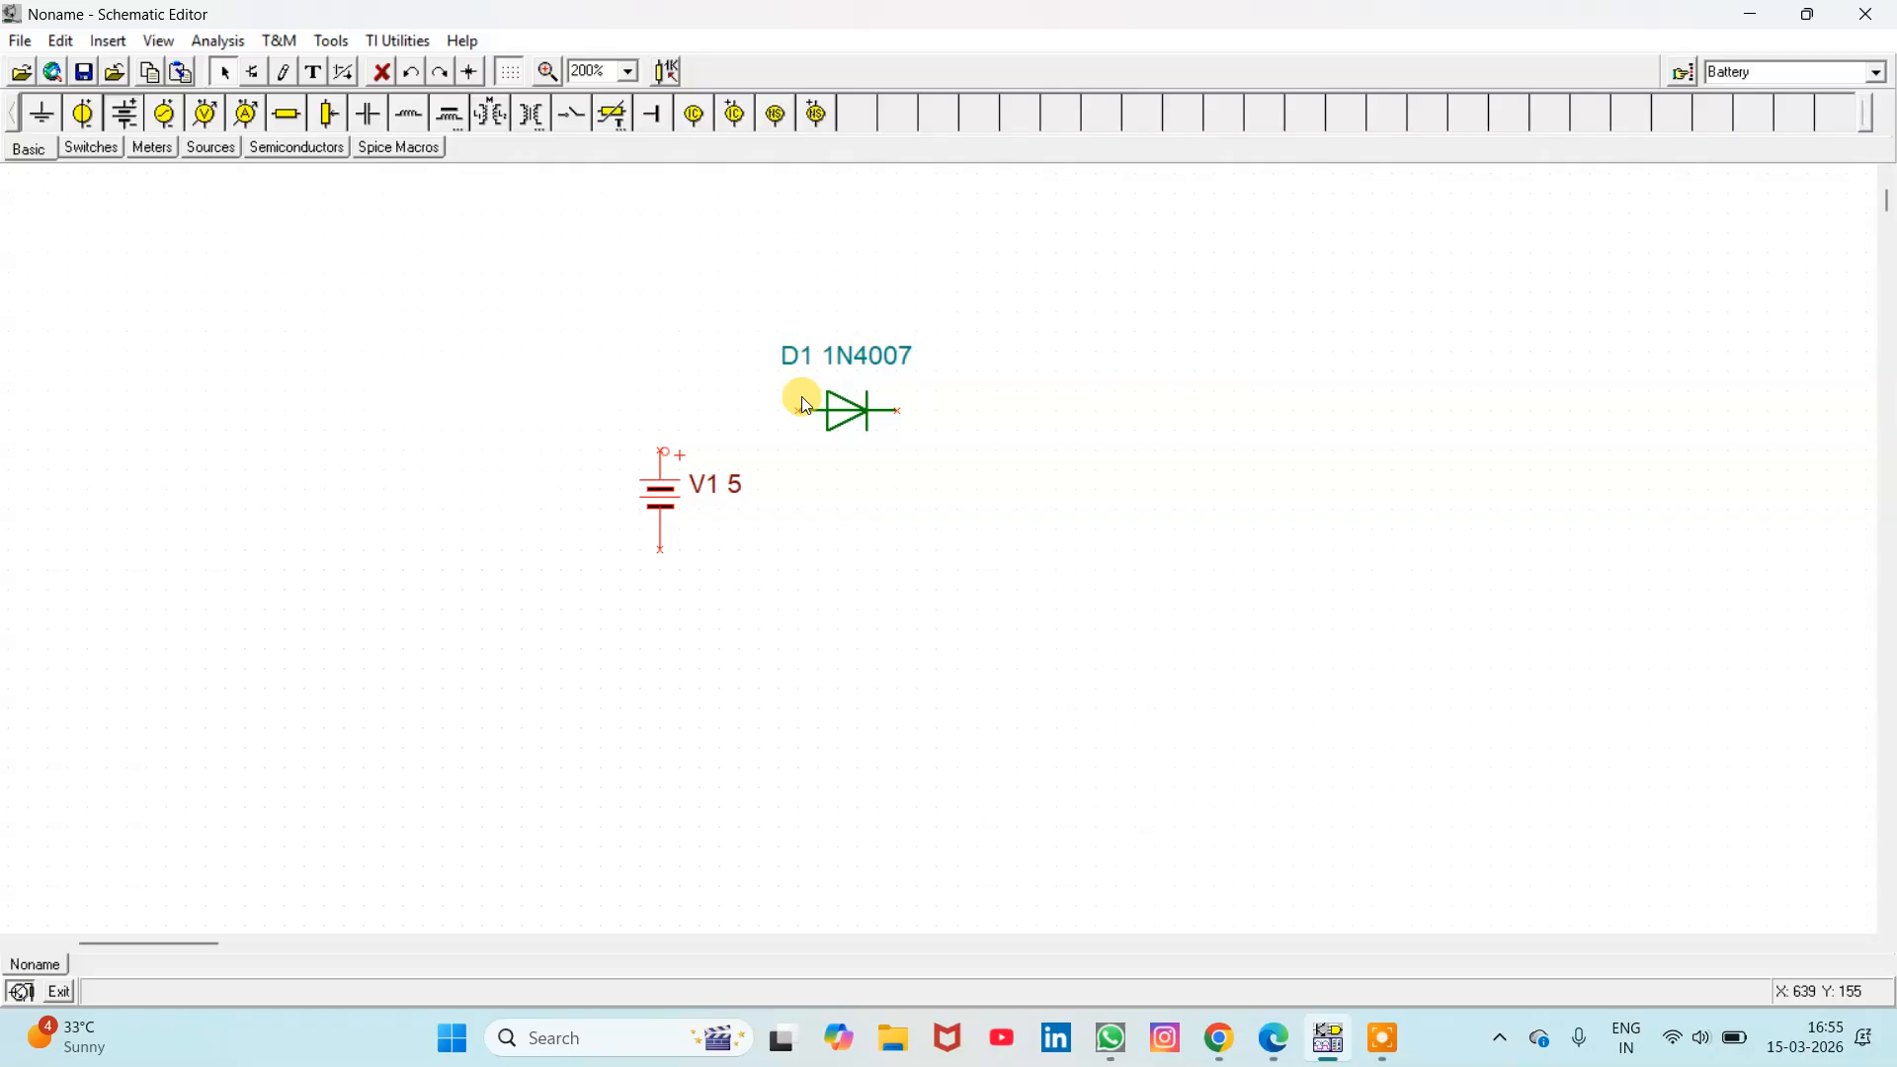
drag(802, 402, 660, 449)
Step: Place a resistor rotated vertically beyond diode D1 and wire its upper pin to the diode's cathode
click(289, 121)
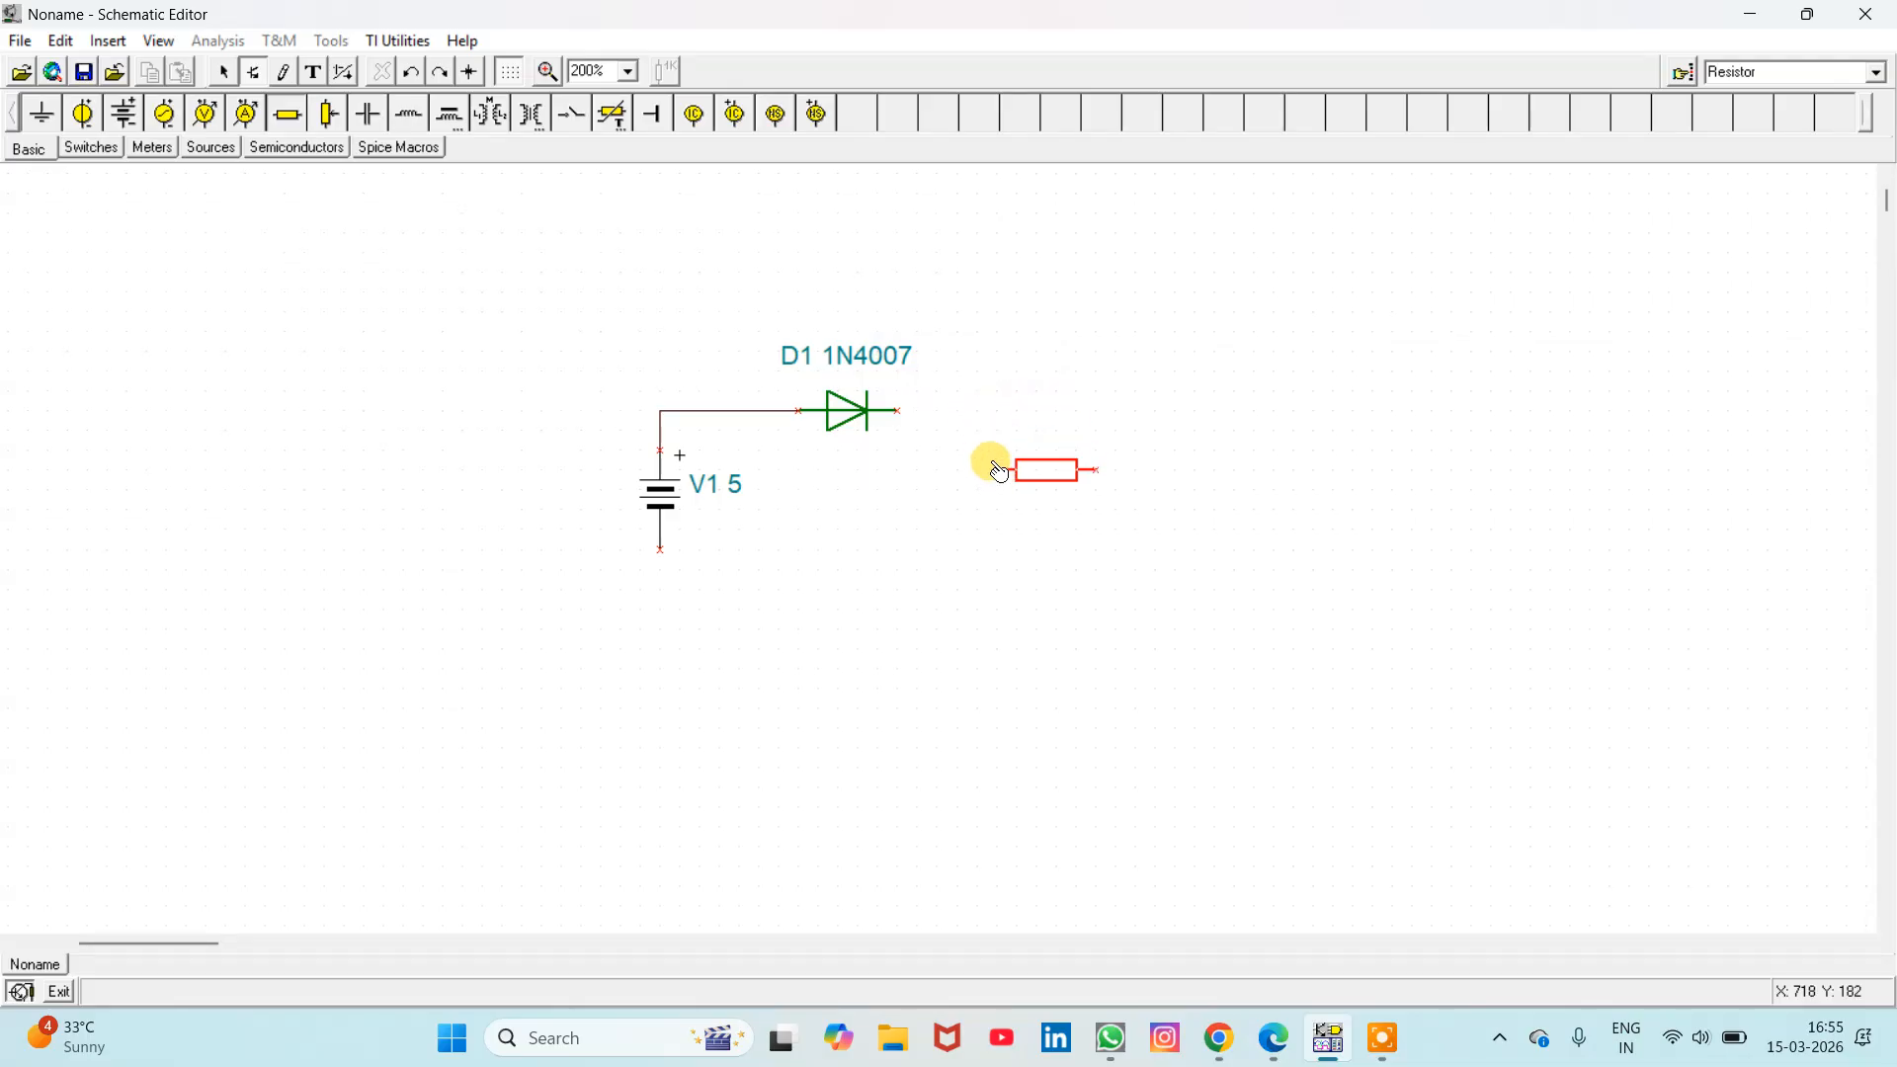
right_click(995, 463)
click(1093, 678)
click(1039, 521)
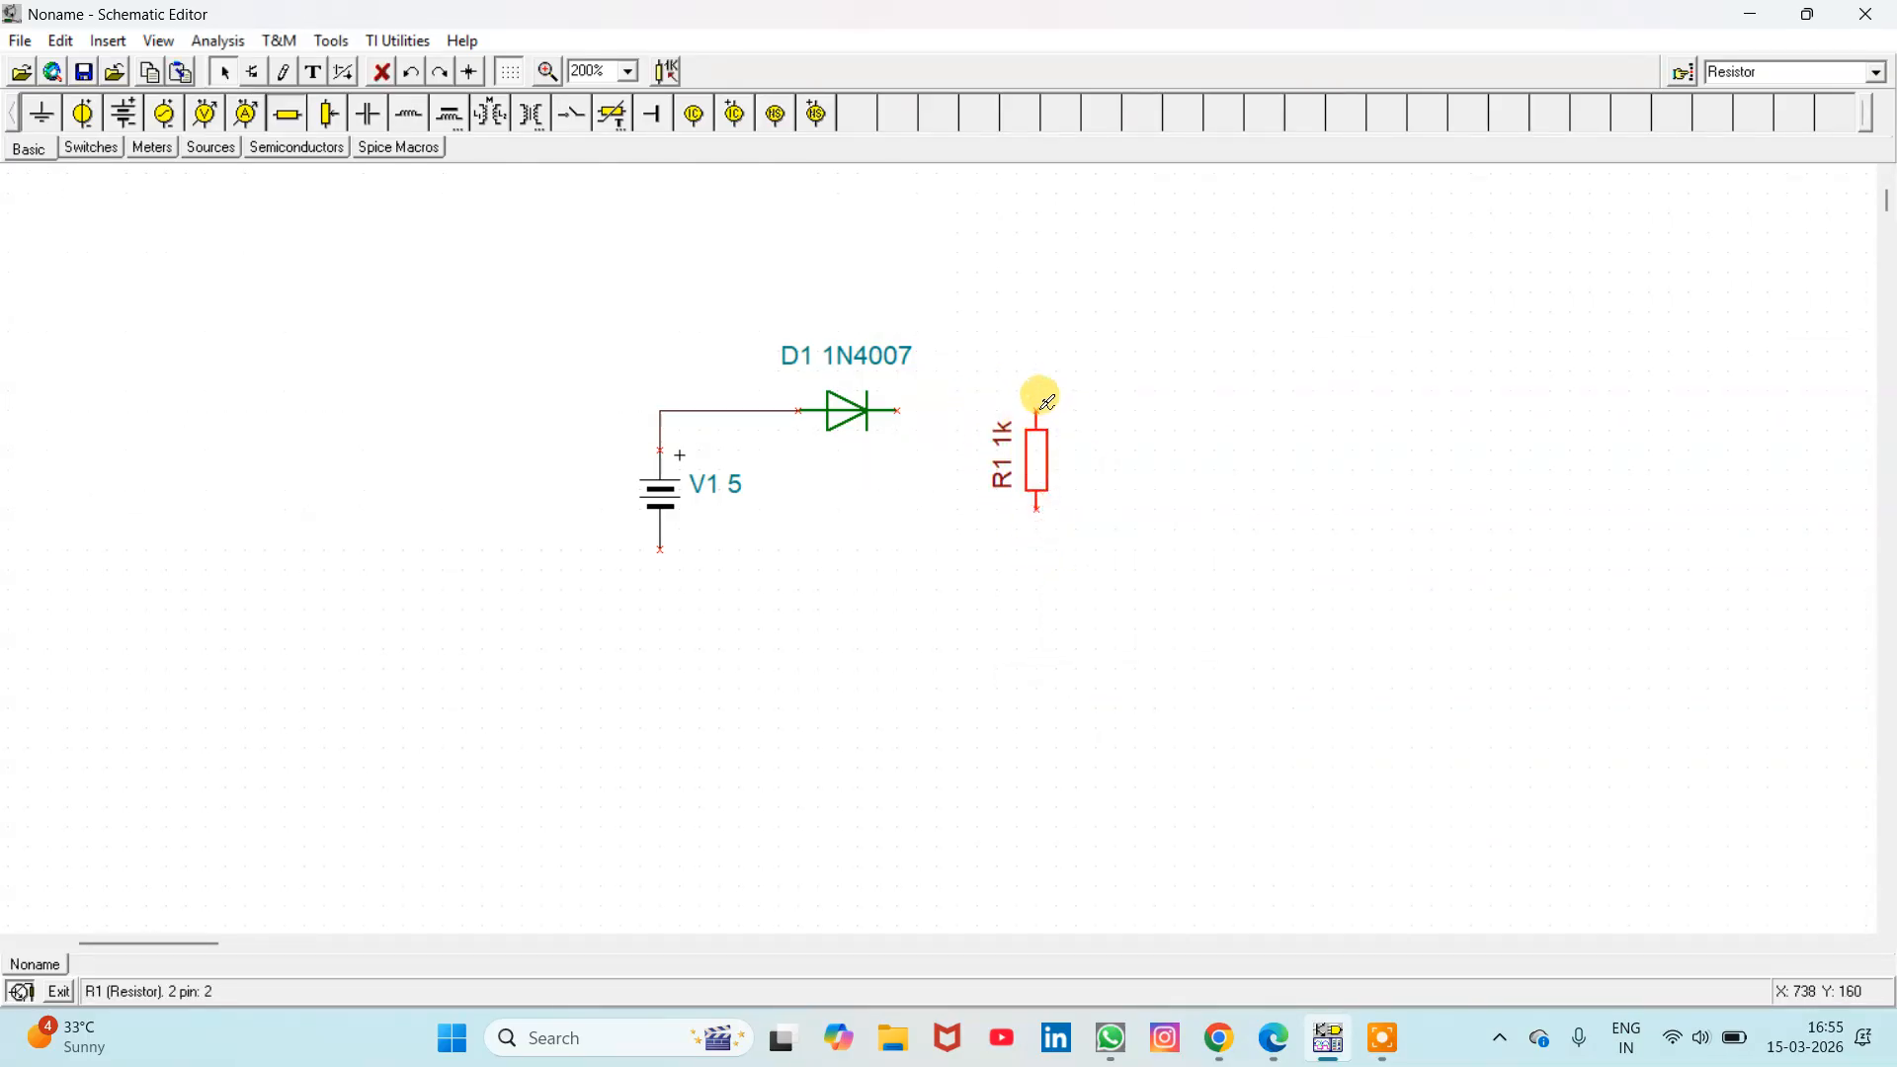
drag(1038, 395, 899, 409)
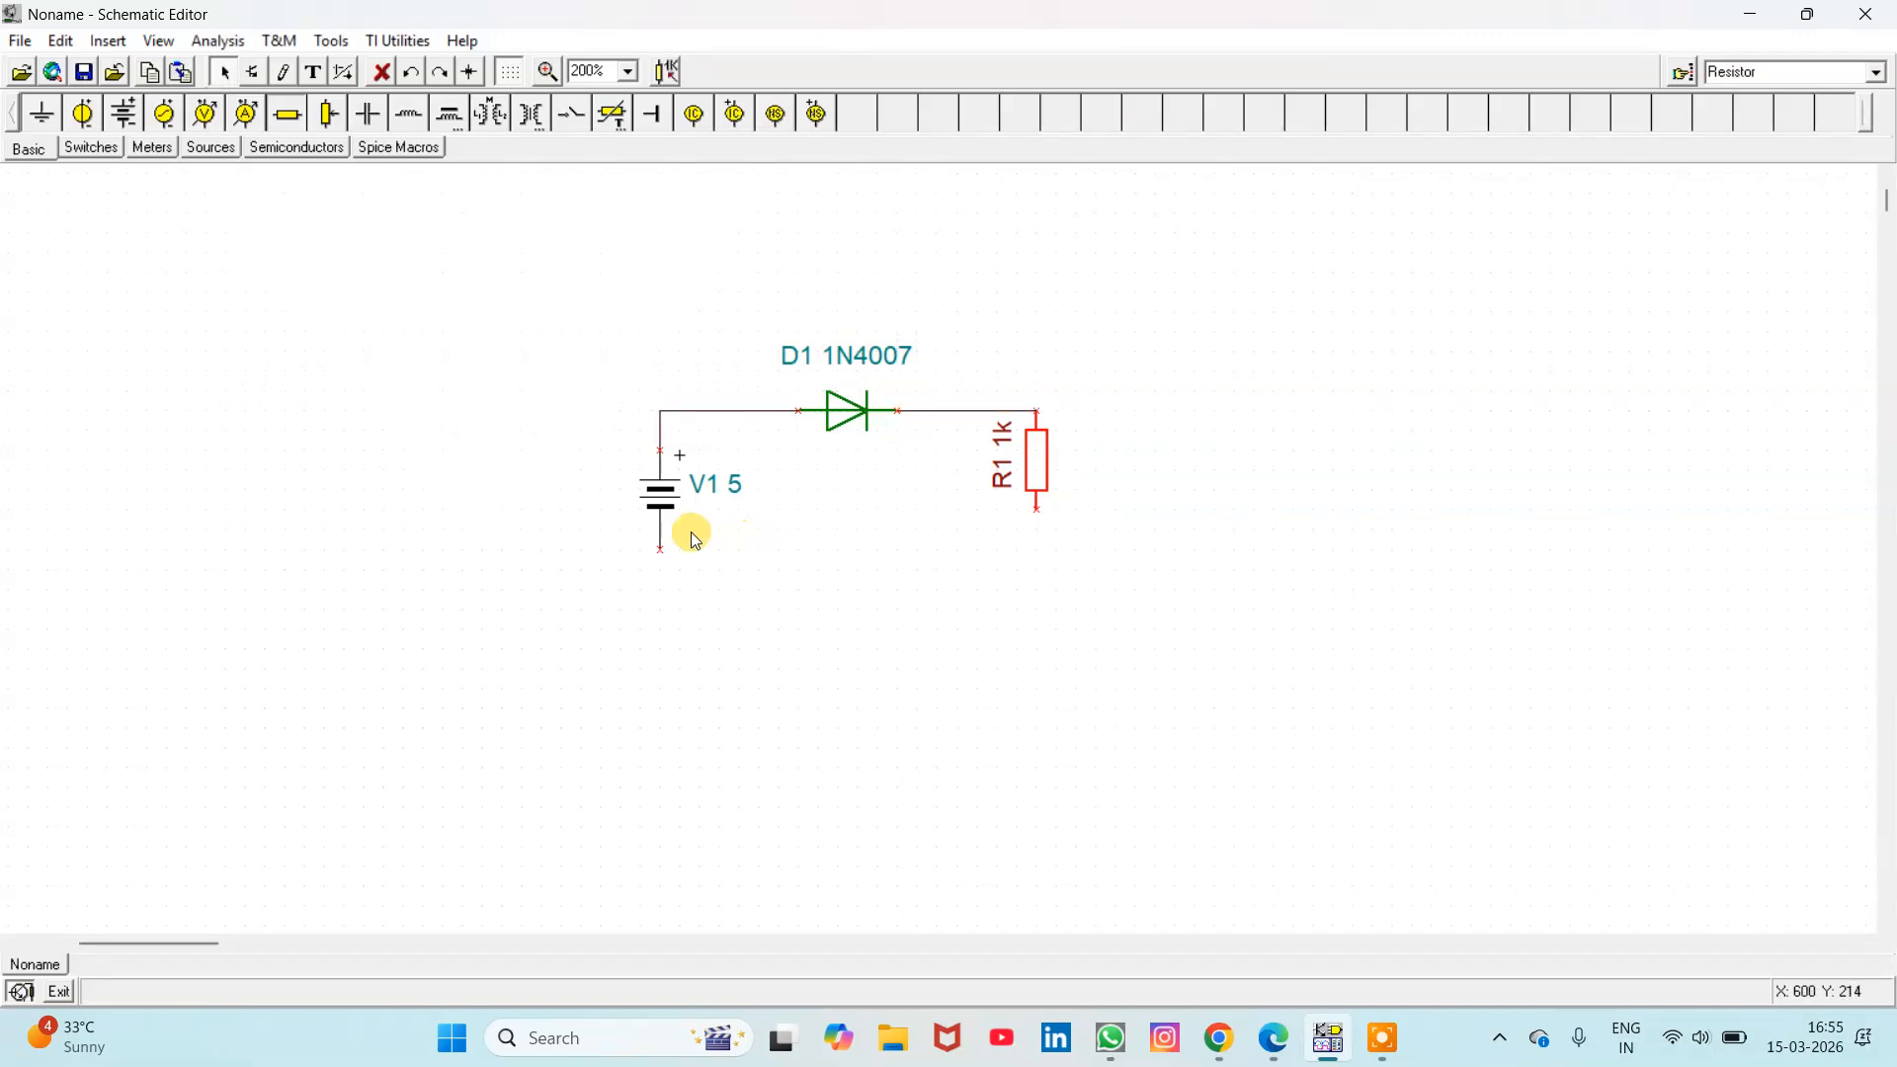
Step: Place an LED directly below resistor R1, rotated vertically so that its anode faces the resistor
click(301, 148)
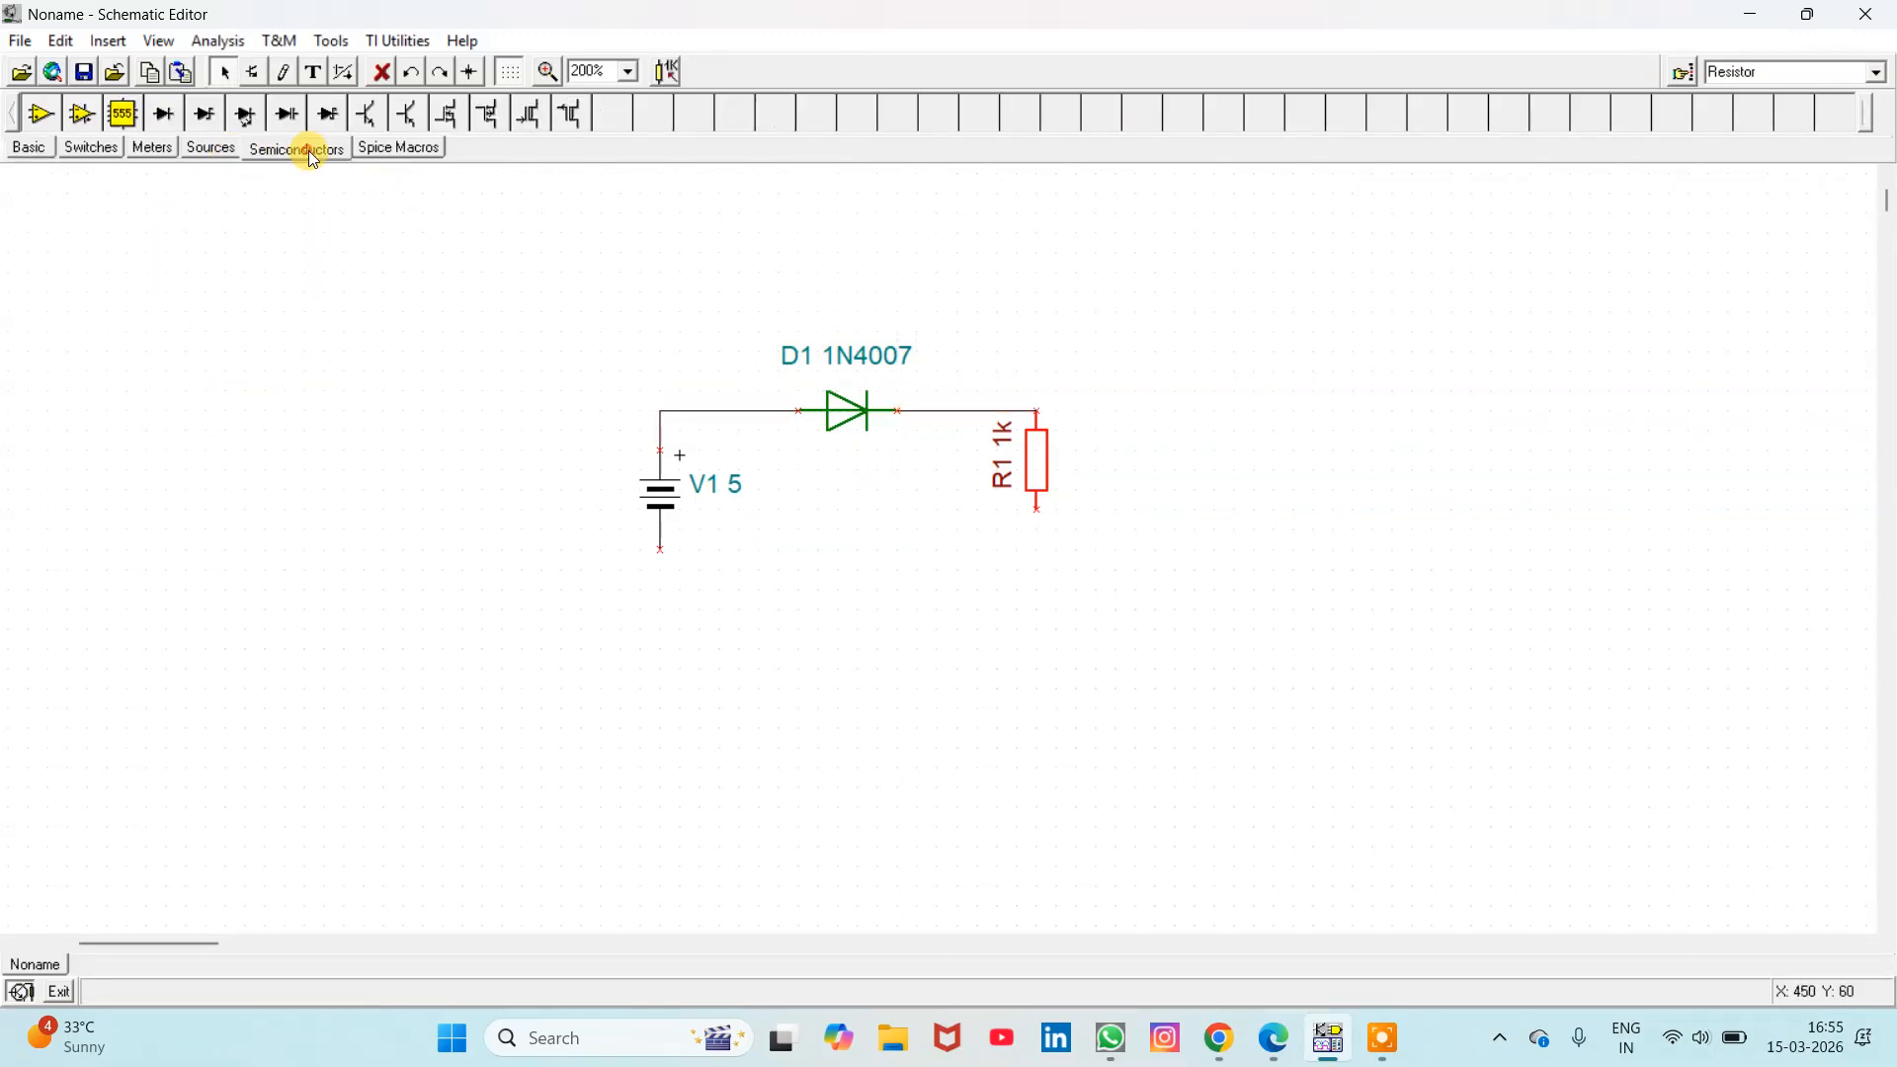
click(243, 127)
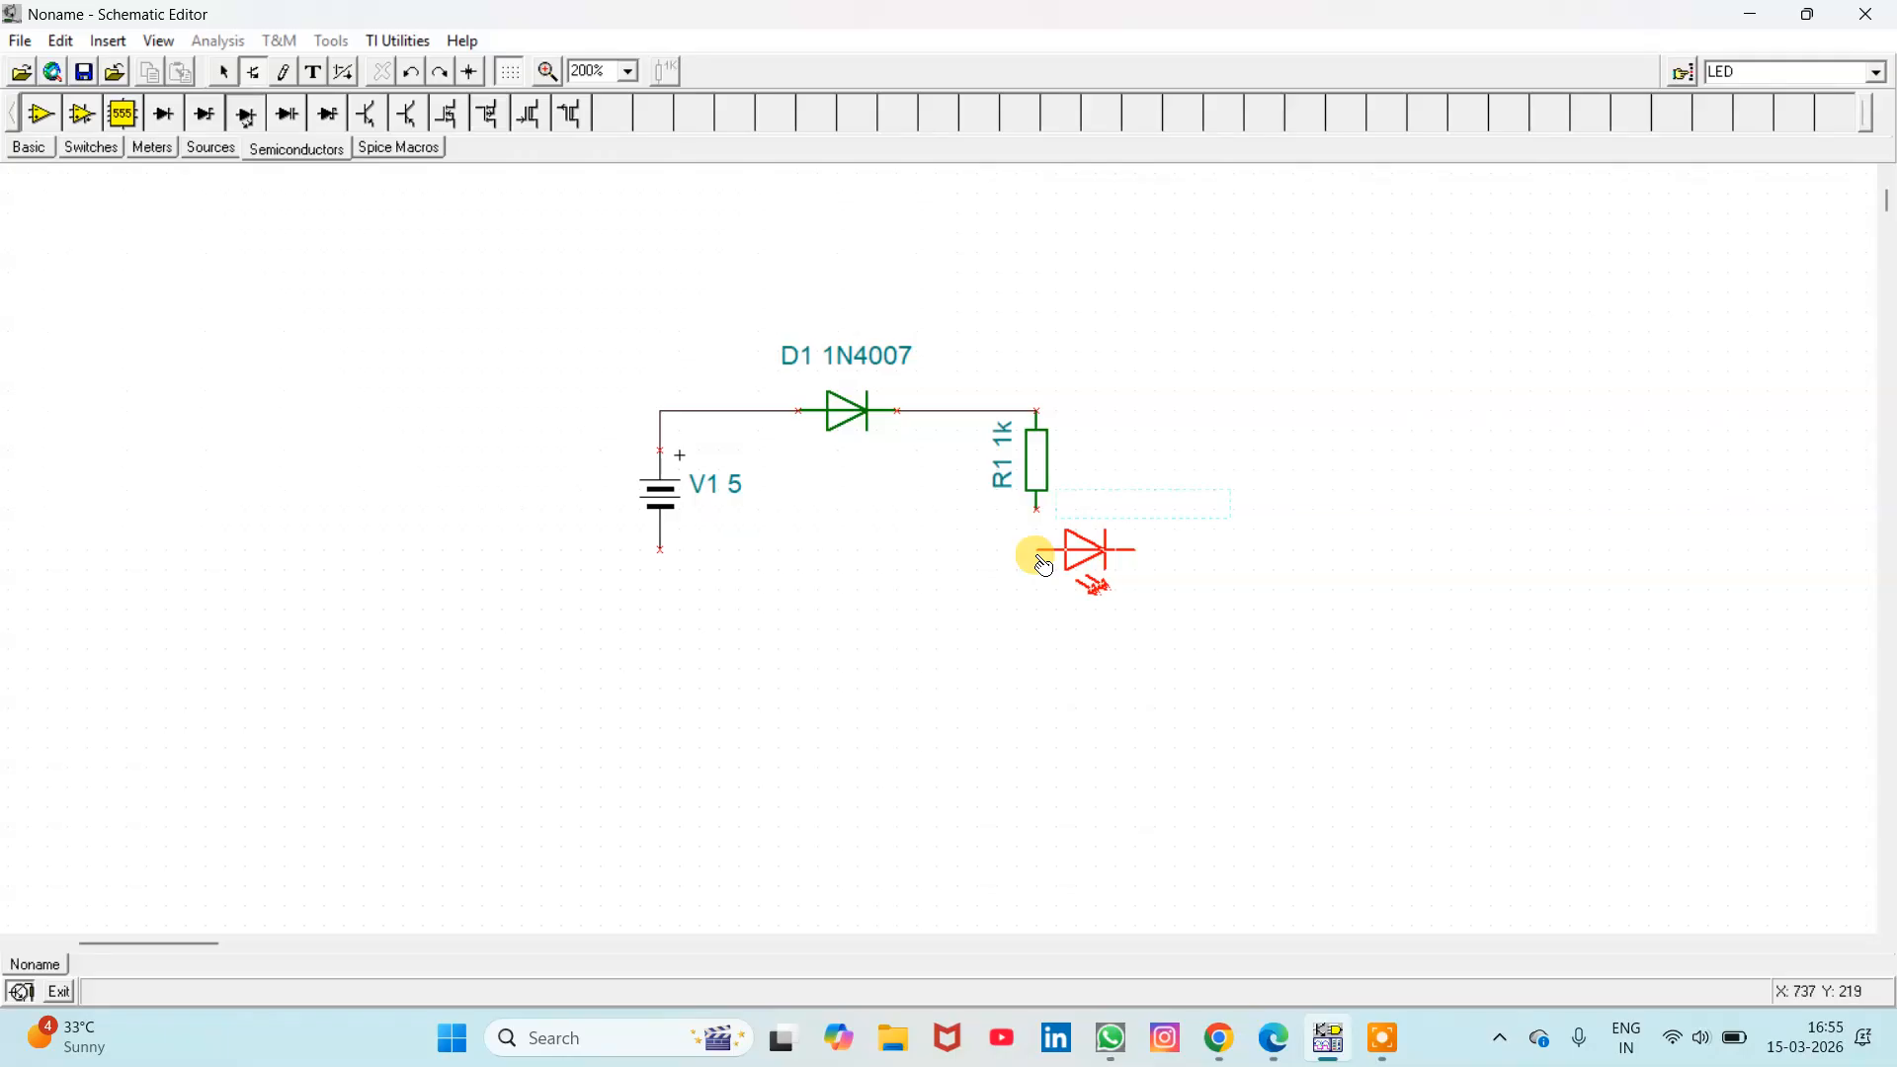
right_click(1038, 553)
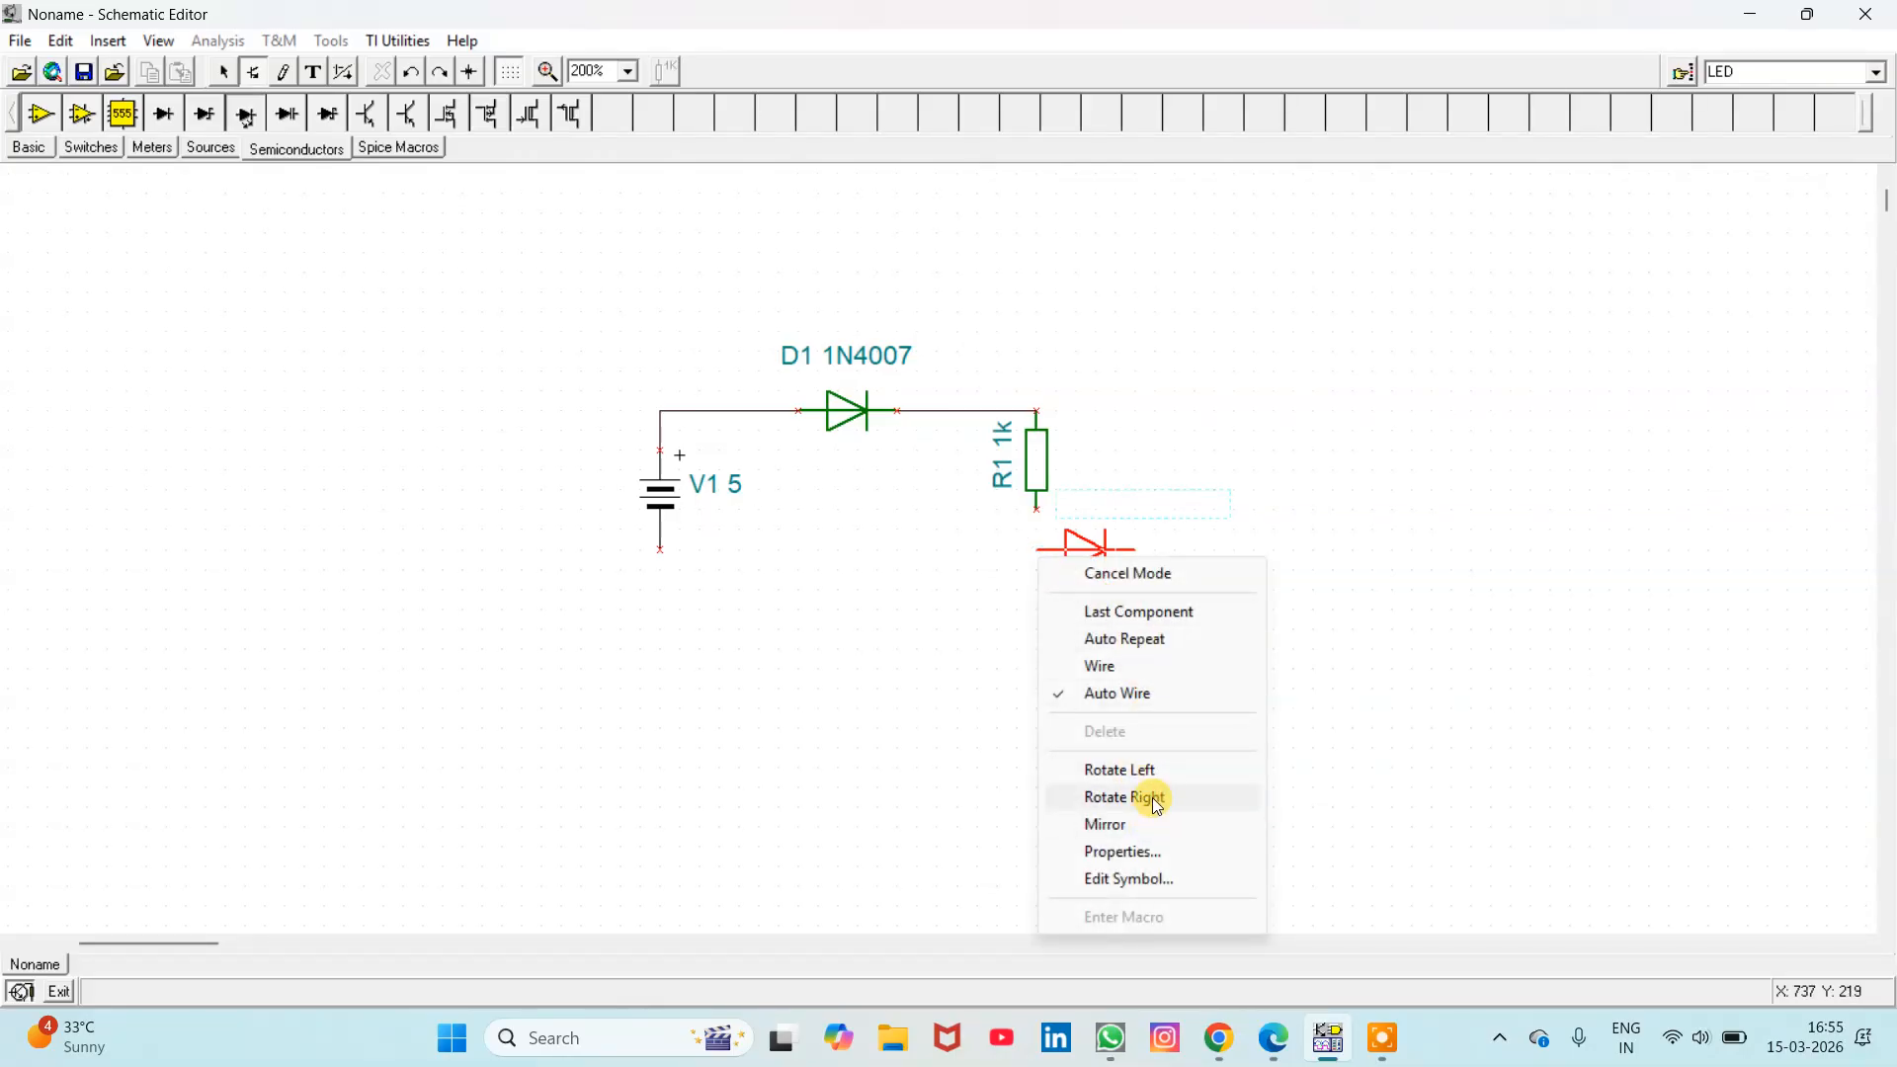
click(1137, 769)
right_click(1082, 676)
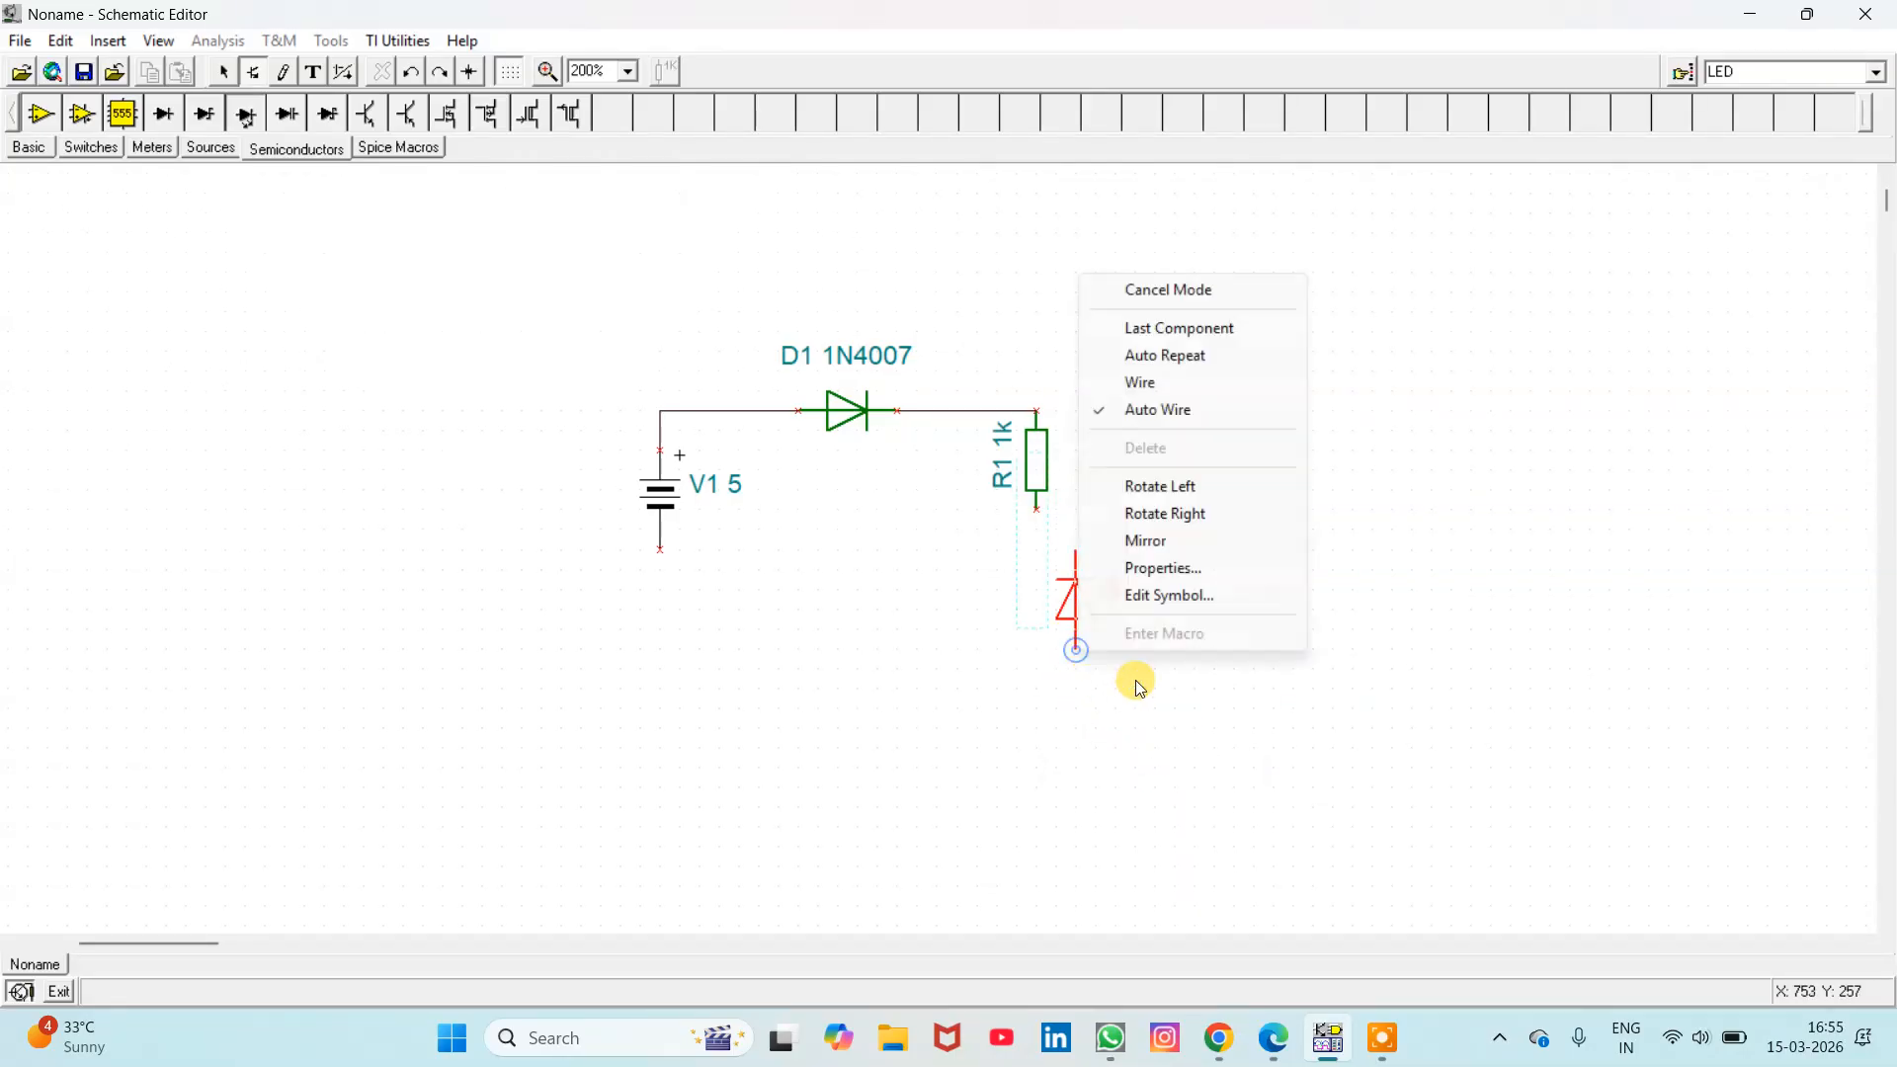
click(1181, 512)
right_click(1083, 570)
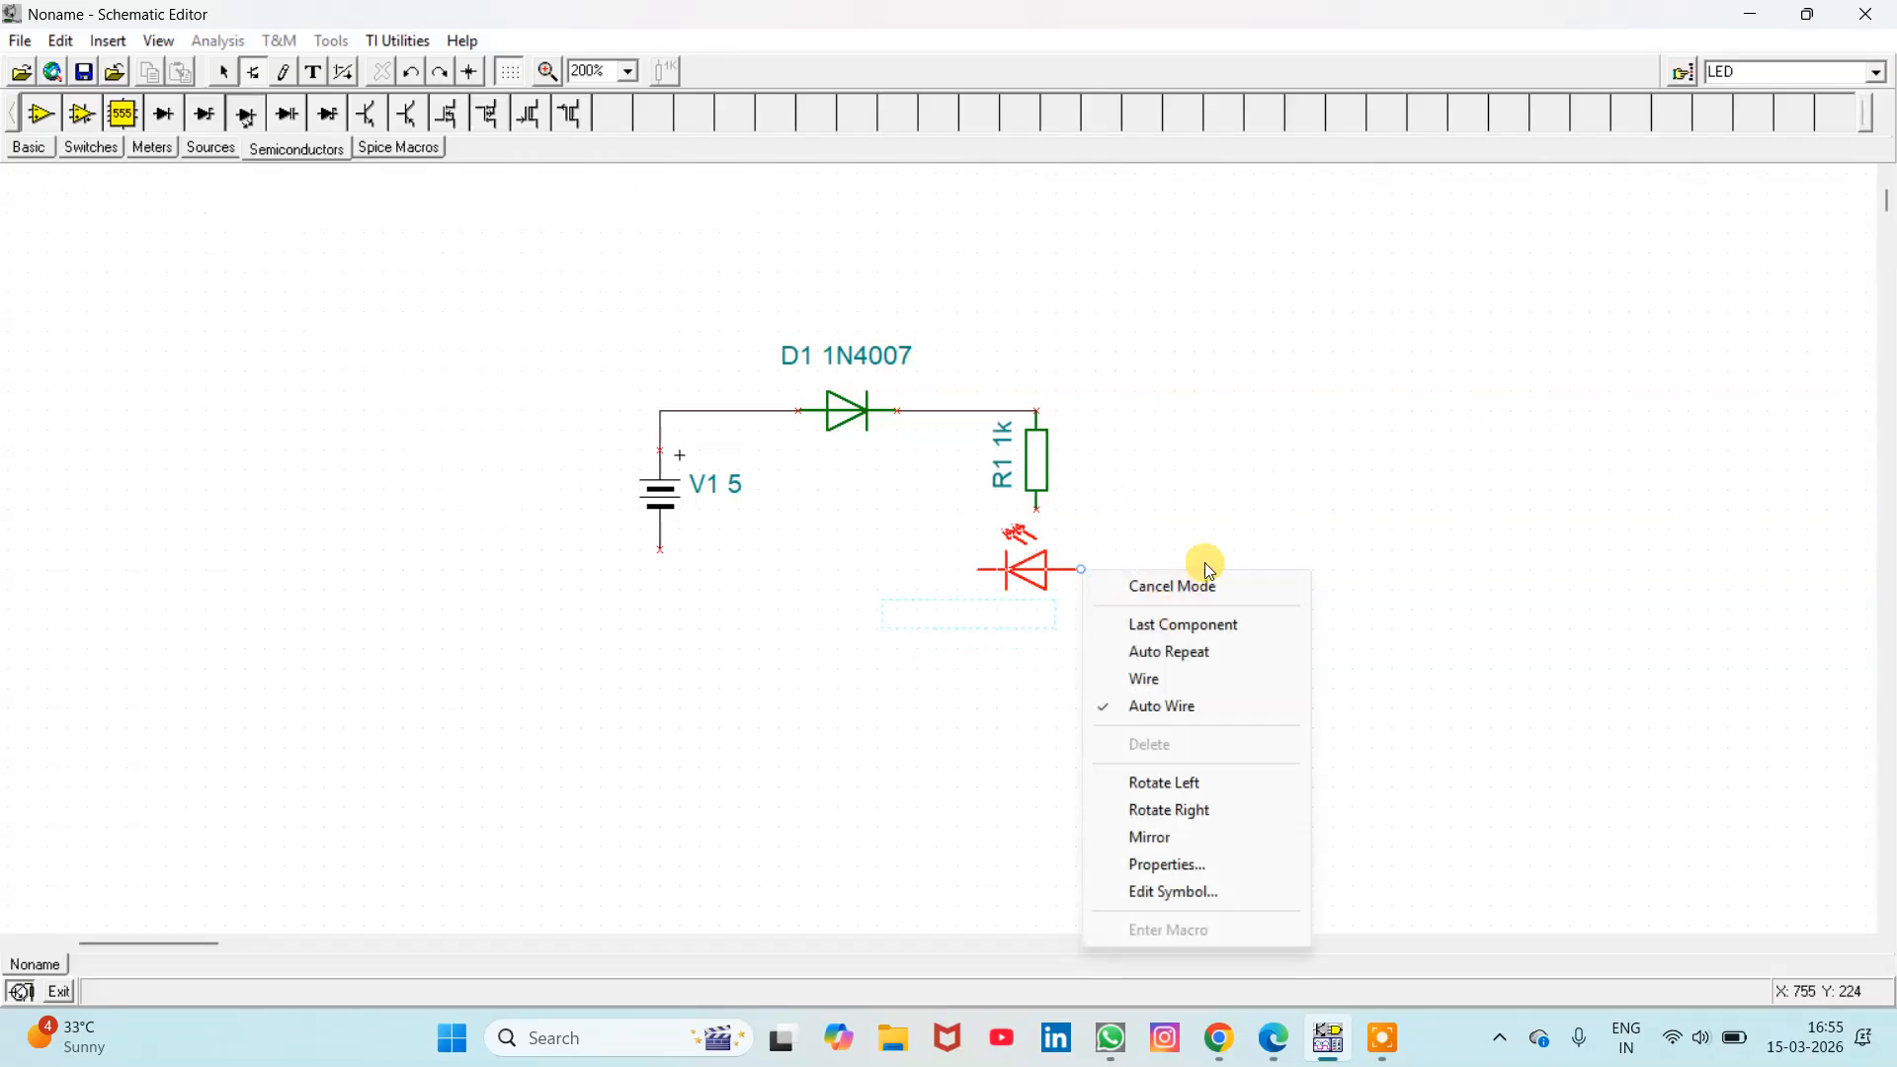
click(1190, 780)
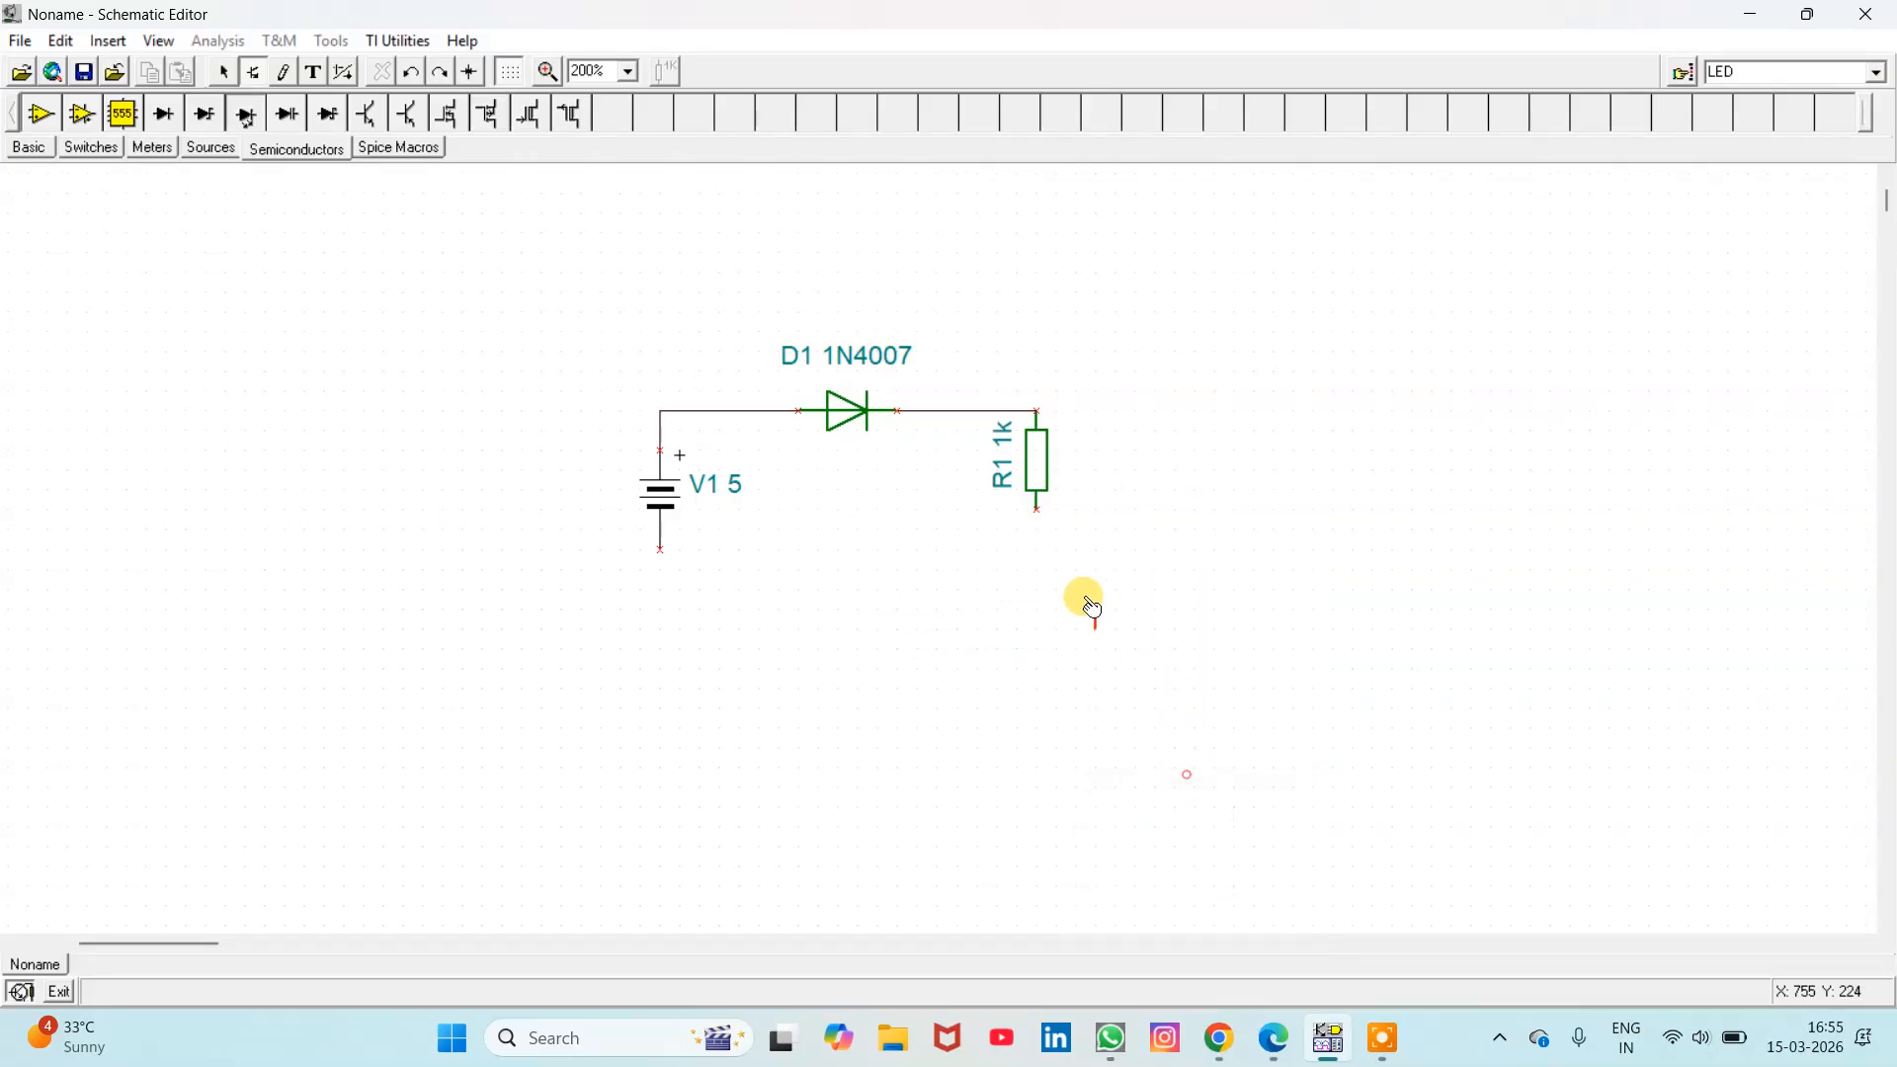
click(1037, 539)
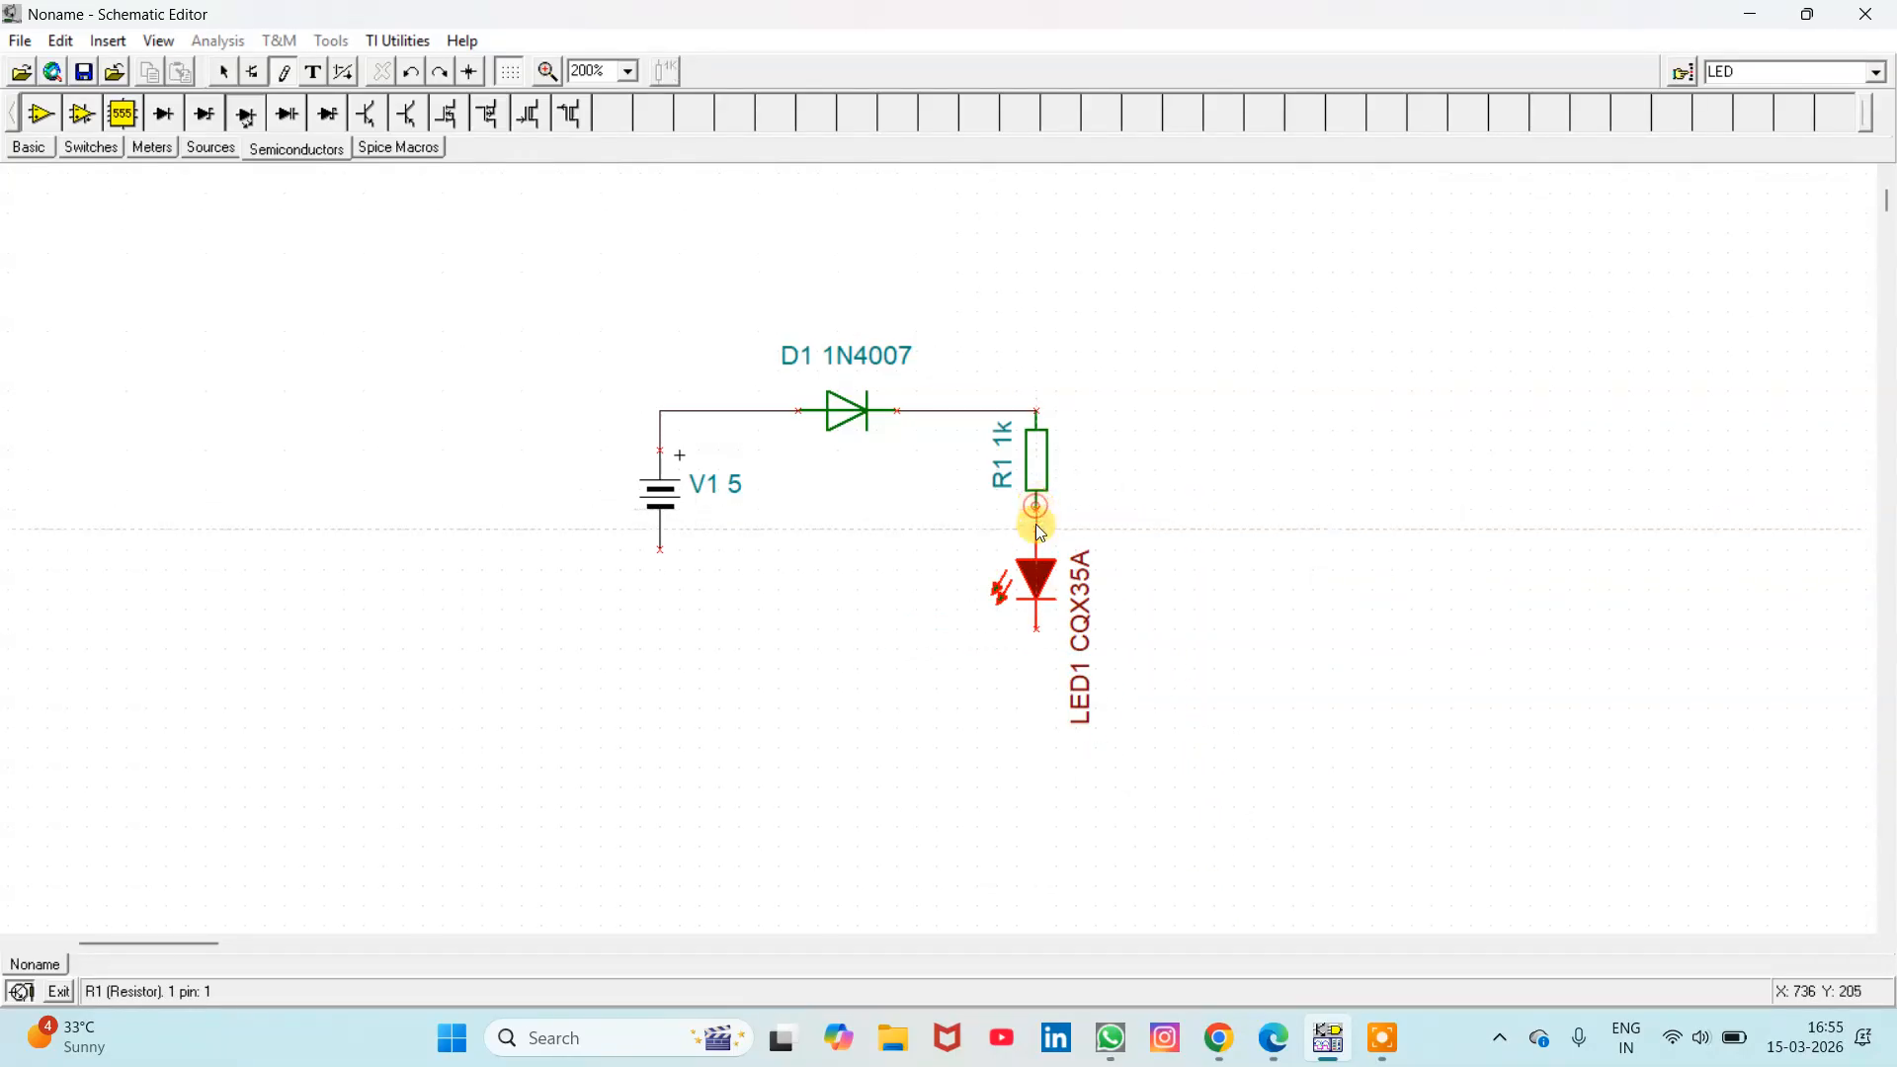
Step: Wire the LED's anode to the resistor's lower pin and its cathode to the battery's negative terminal
click(1036, 527)
click(1031, 624)
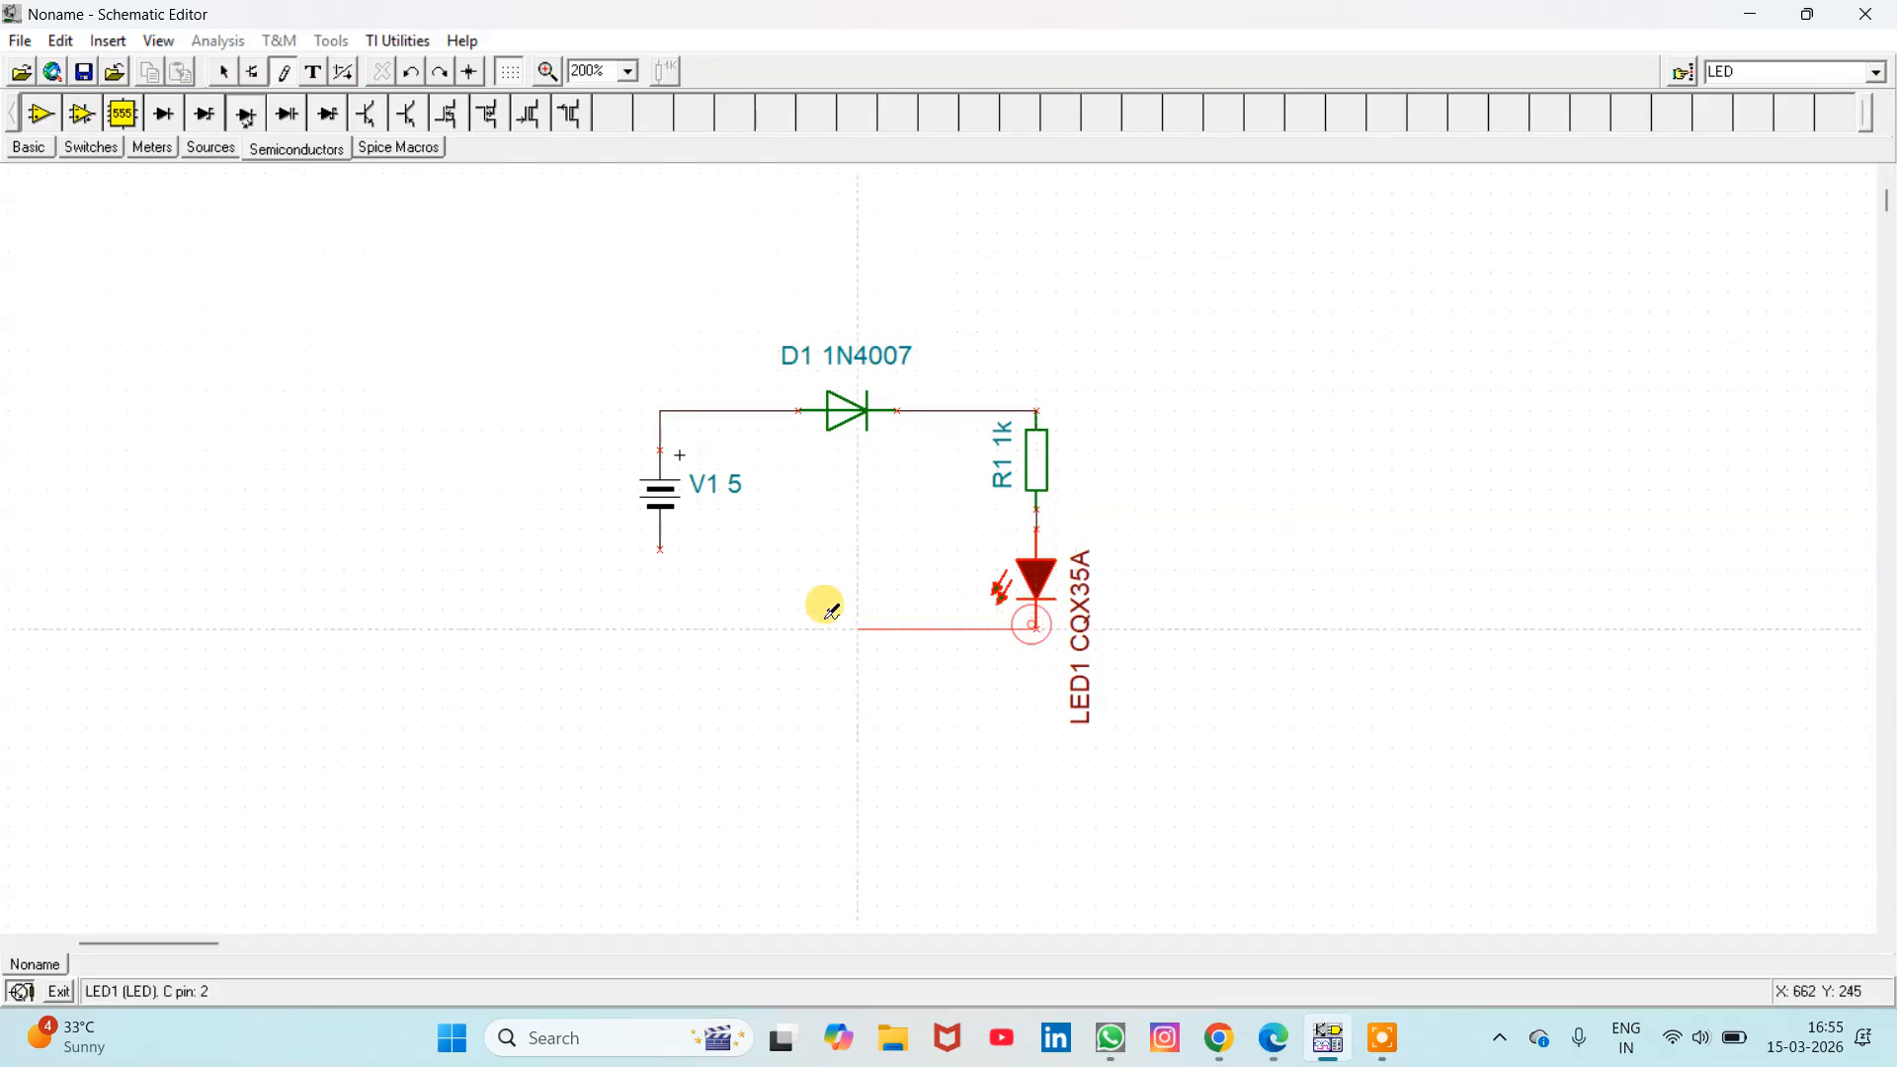
click(660, 543)
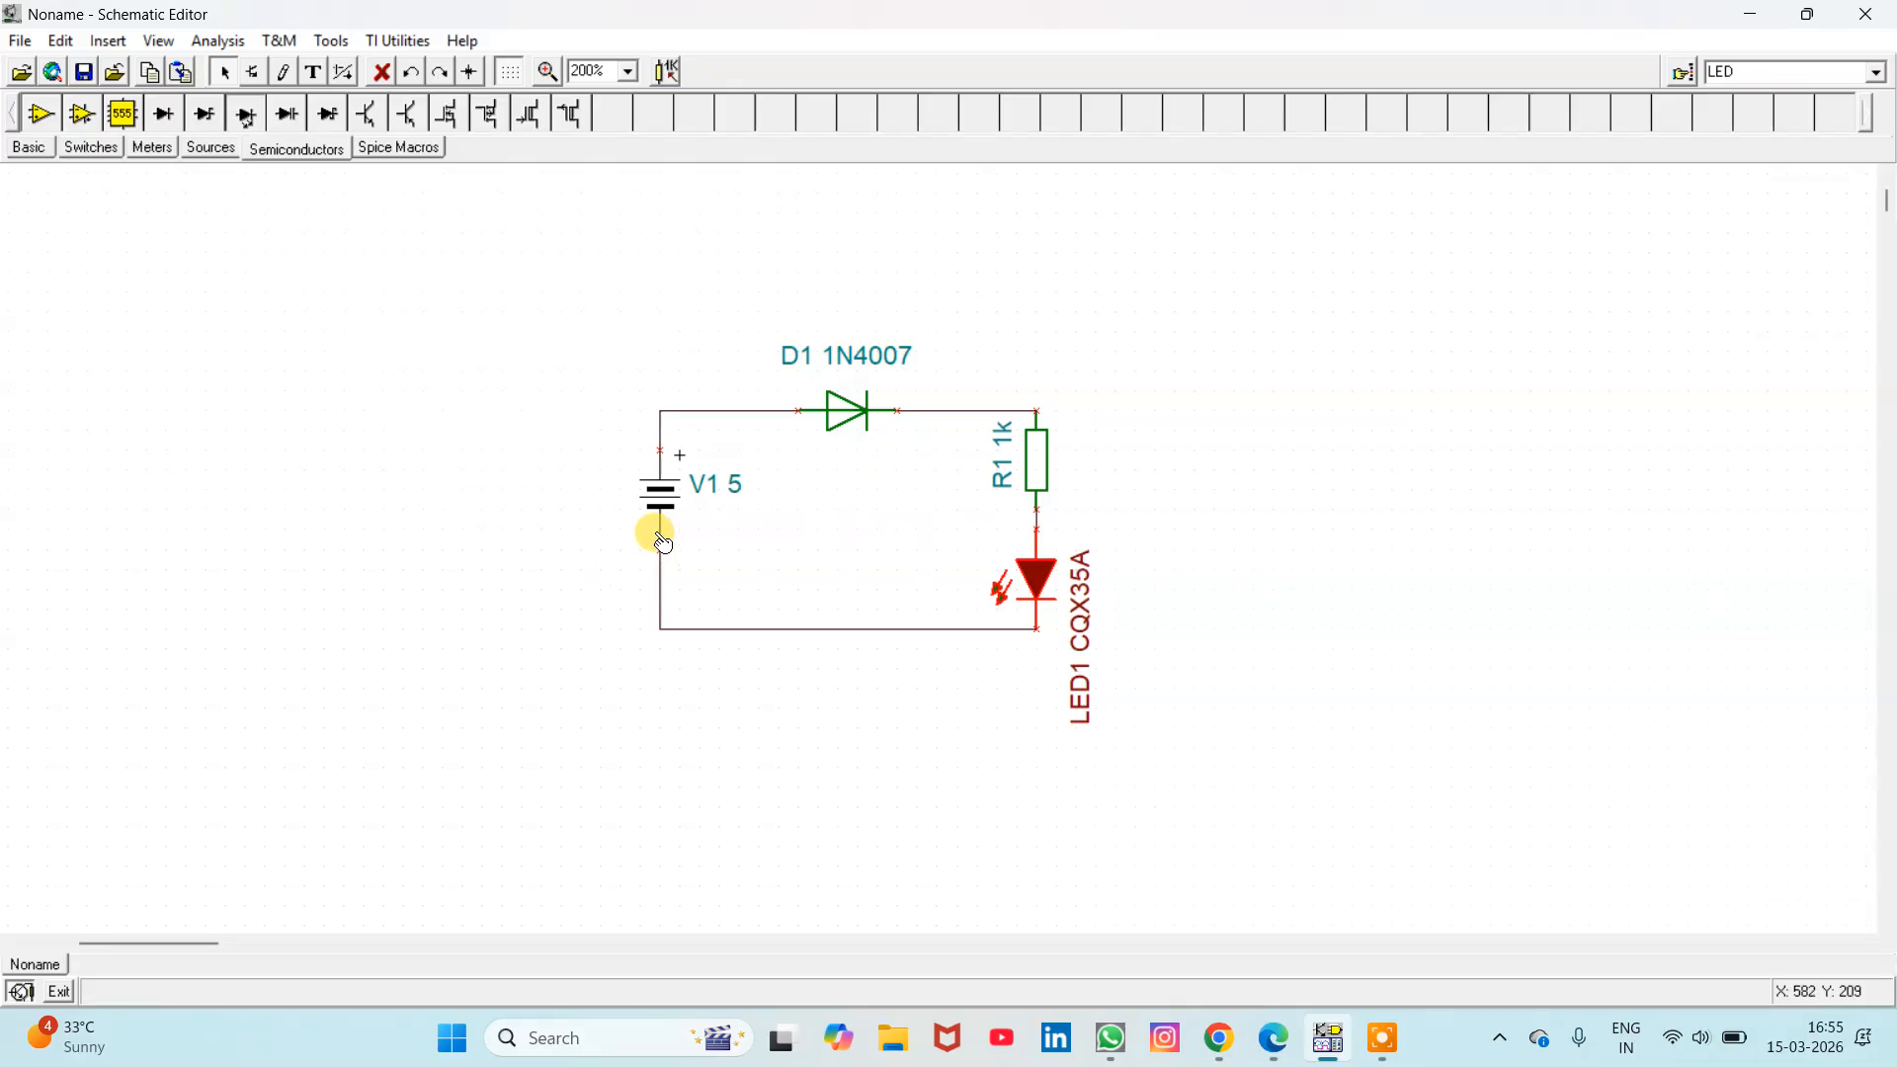
Step: Set the voltage of battery V1 to 12 V
double_click(689, 489)
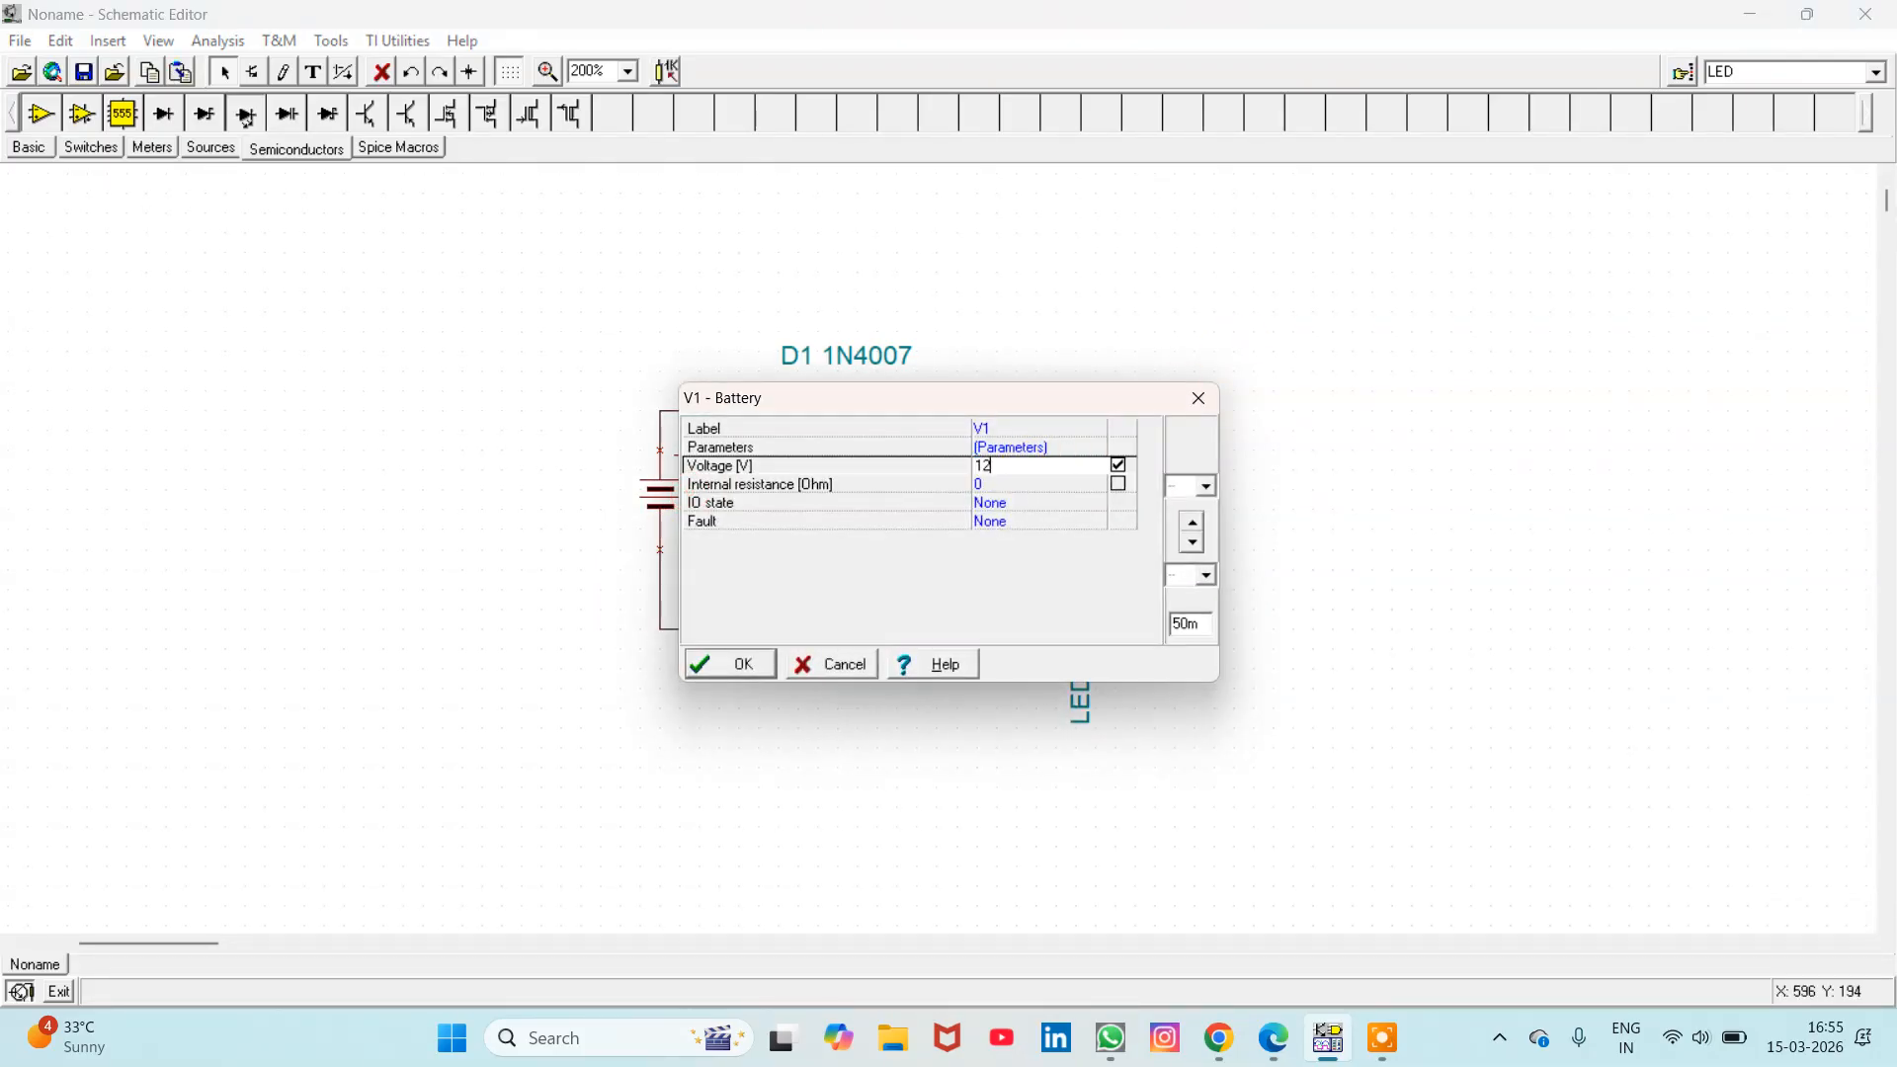
text(12)
key(Return)
click(1272, 384)
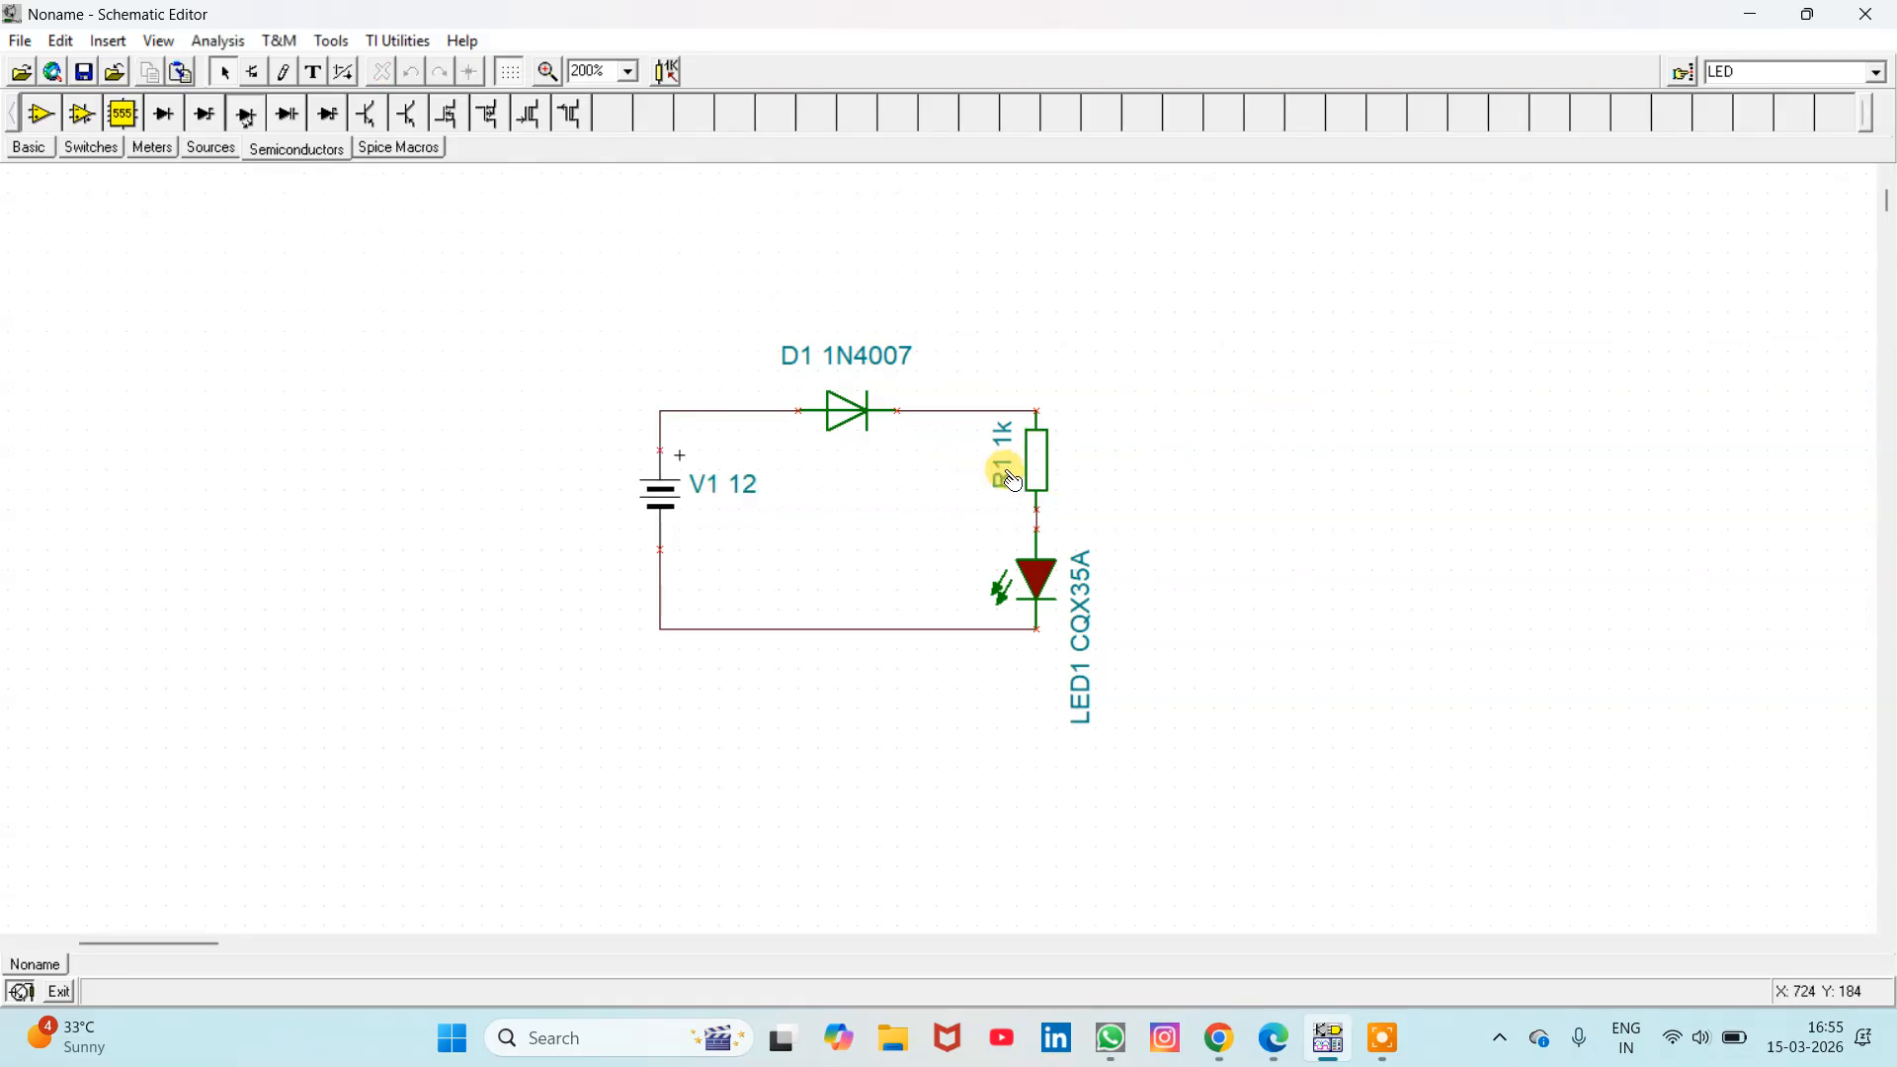
Step: Check the properties of LED1 and close them without changes
click(1095, 642)
double_click(1095, 642)
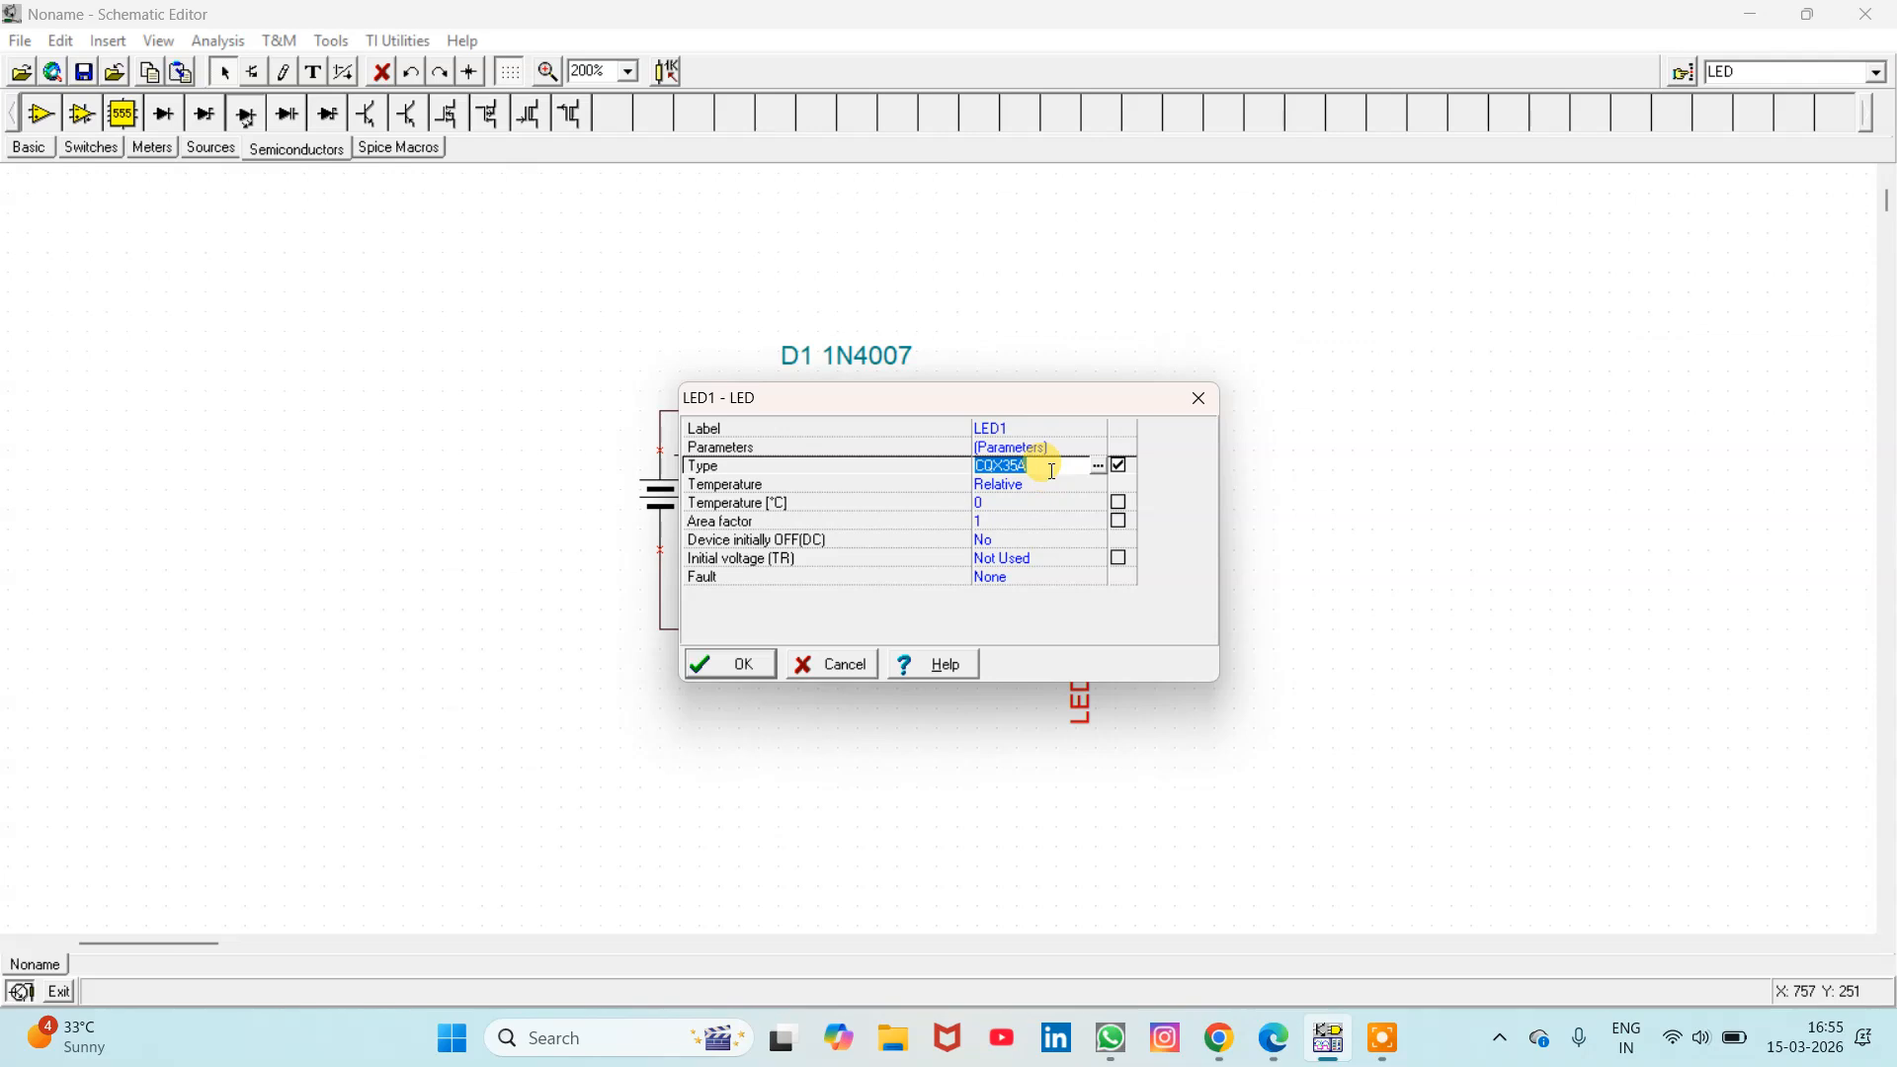
click(1202, 400)
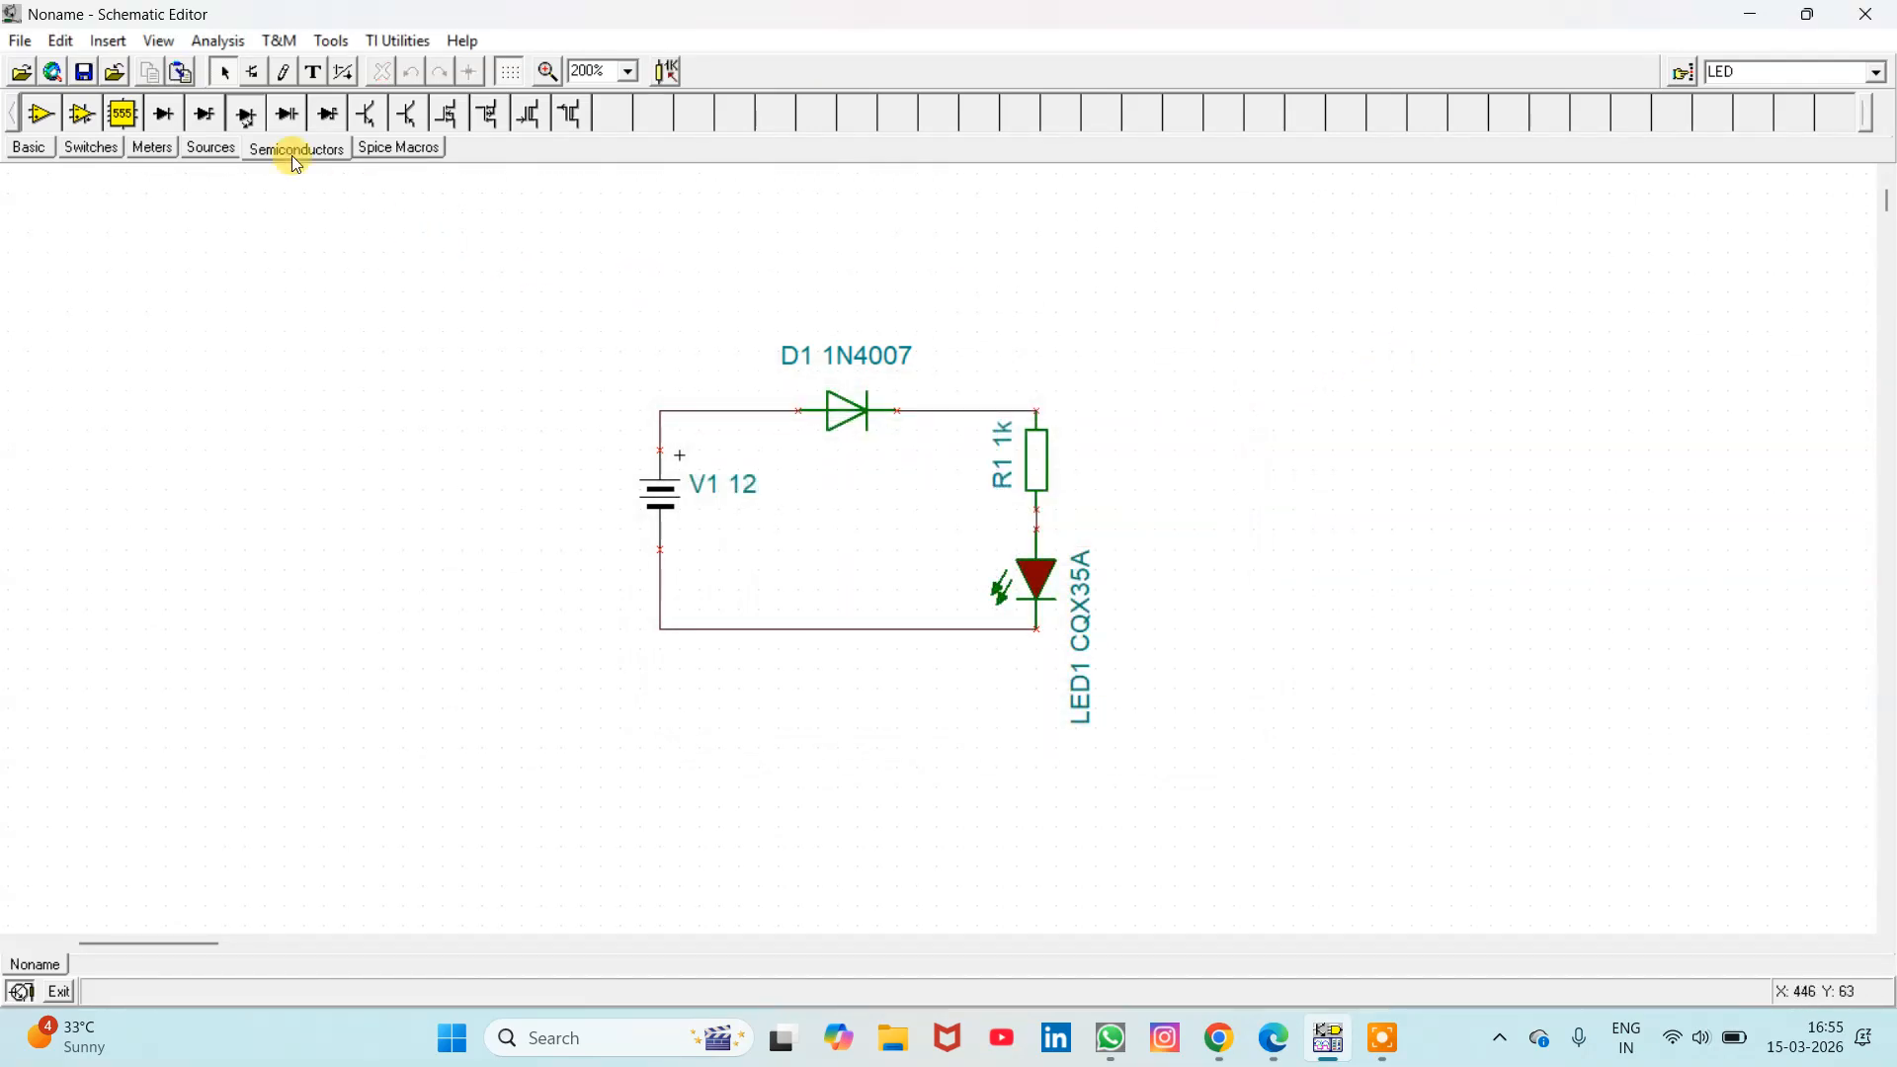
Step: Place a voltmeter beside resistor R1 and wire it in parallel across the resistor
click(31, 148)
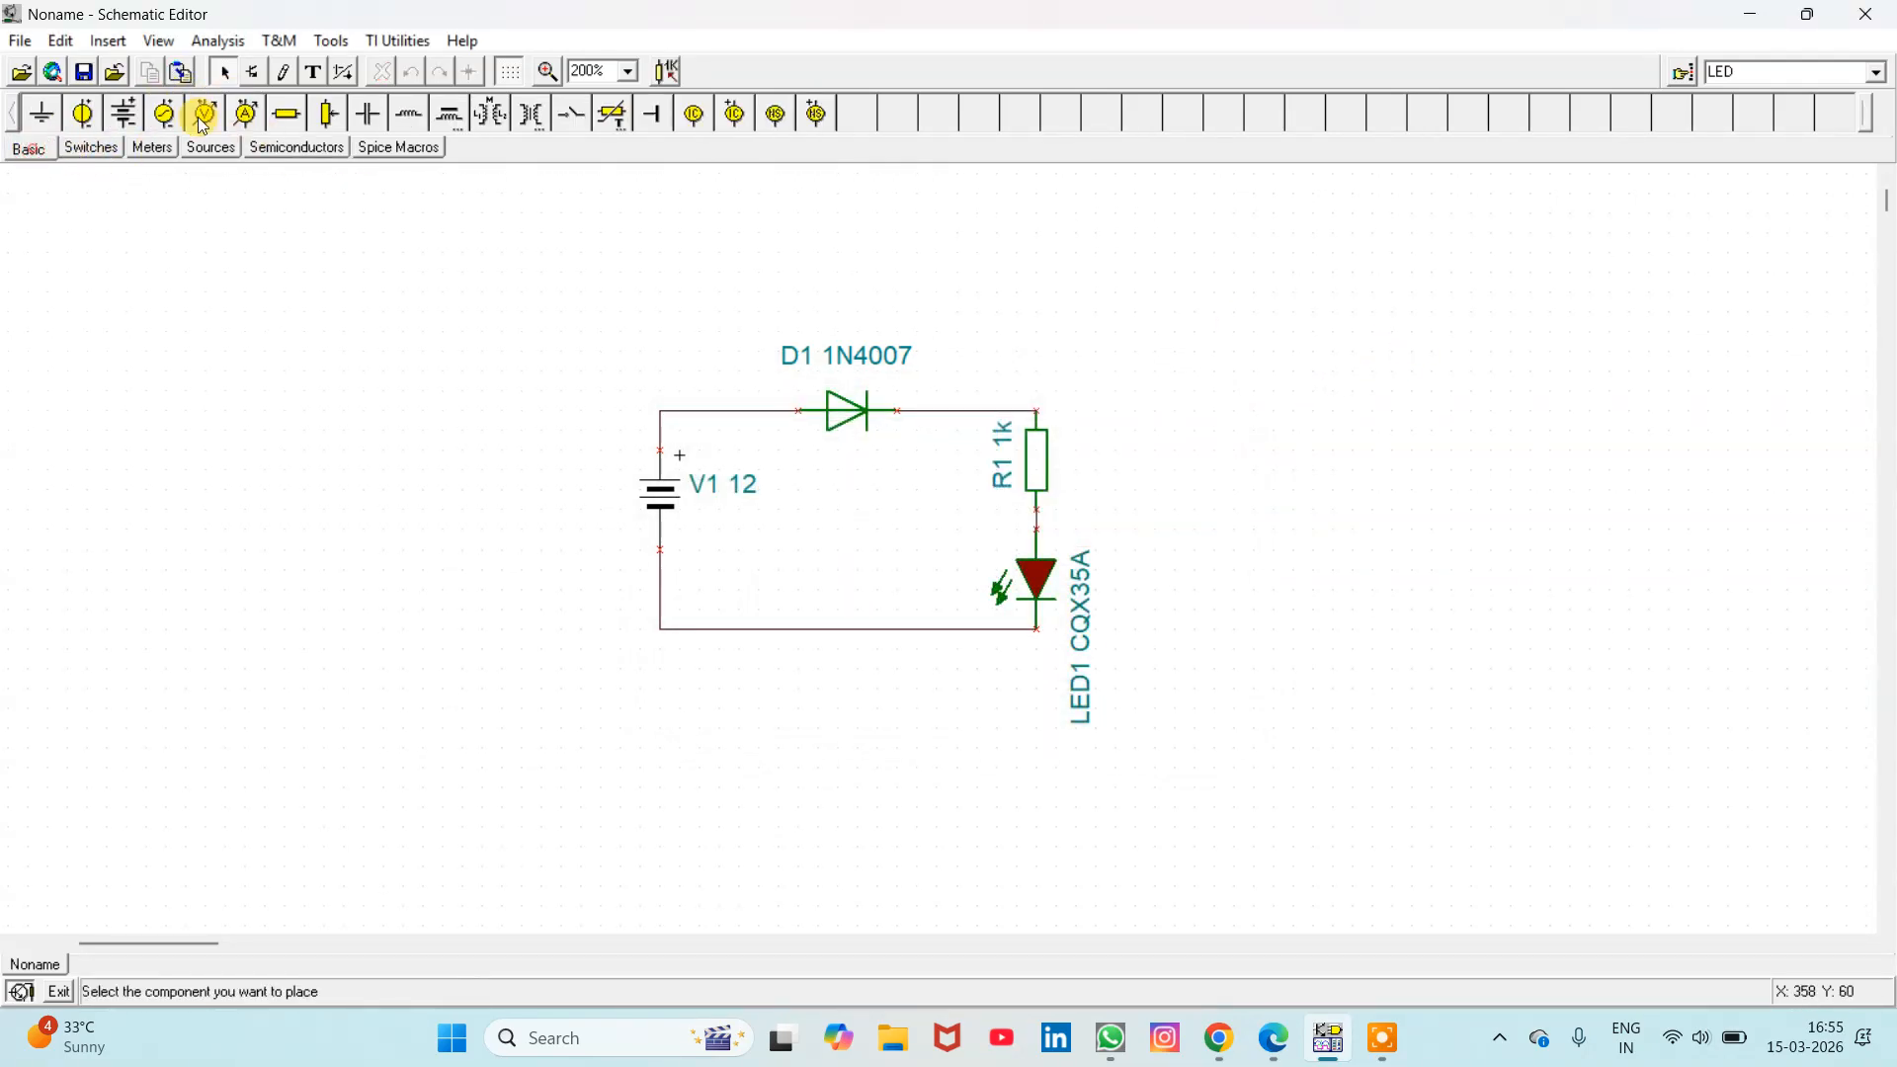
click(203, 122)
click(1213, 445)
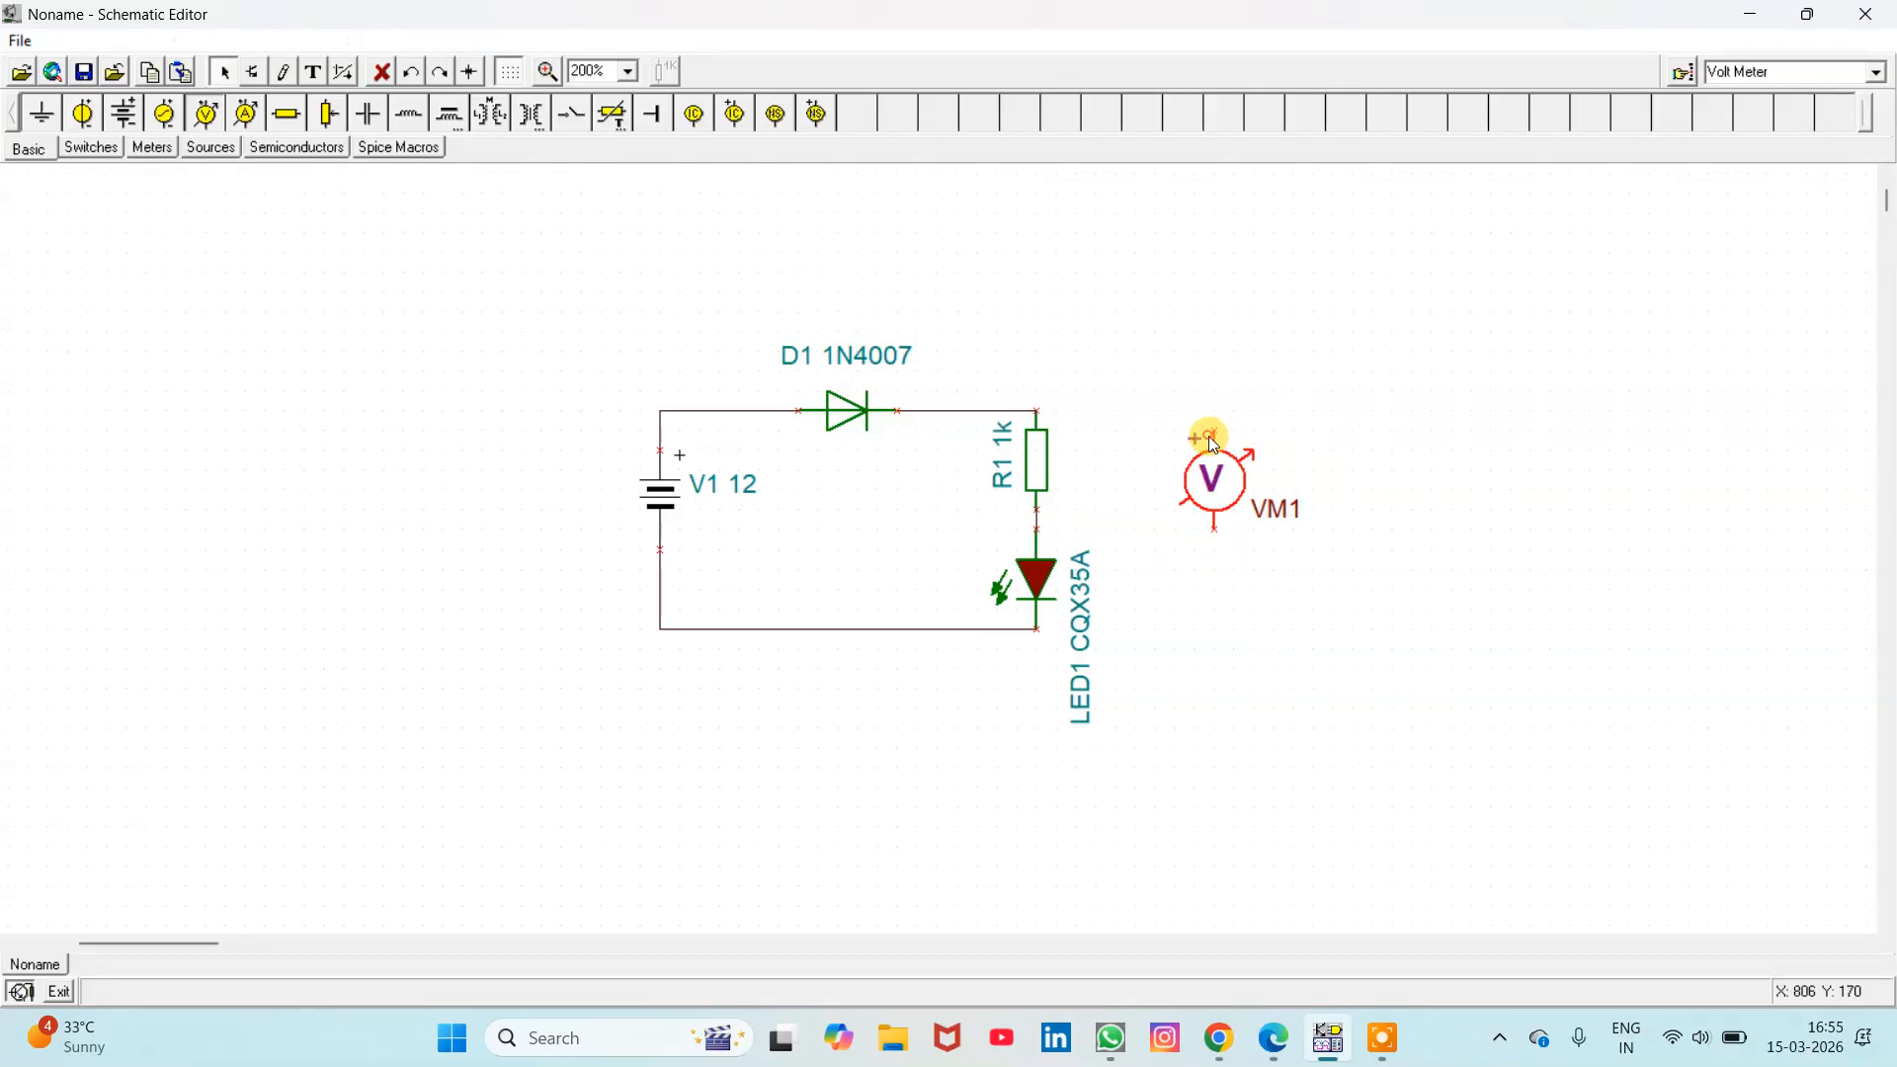
click(1213, 428)
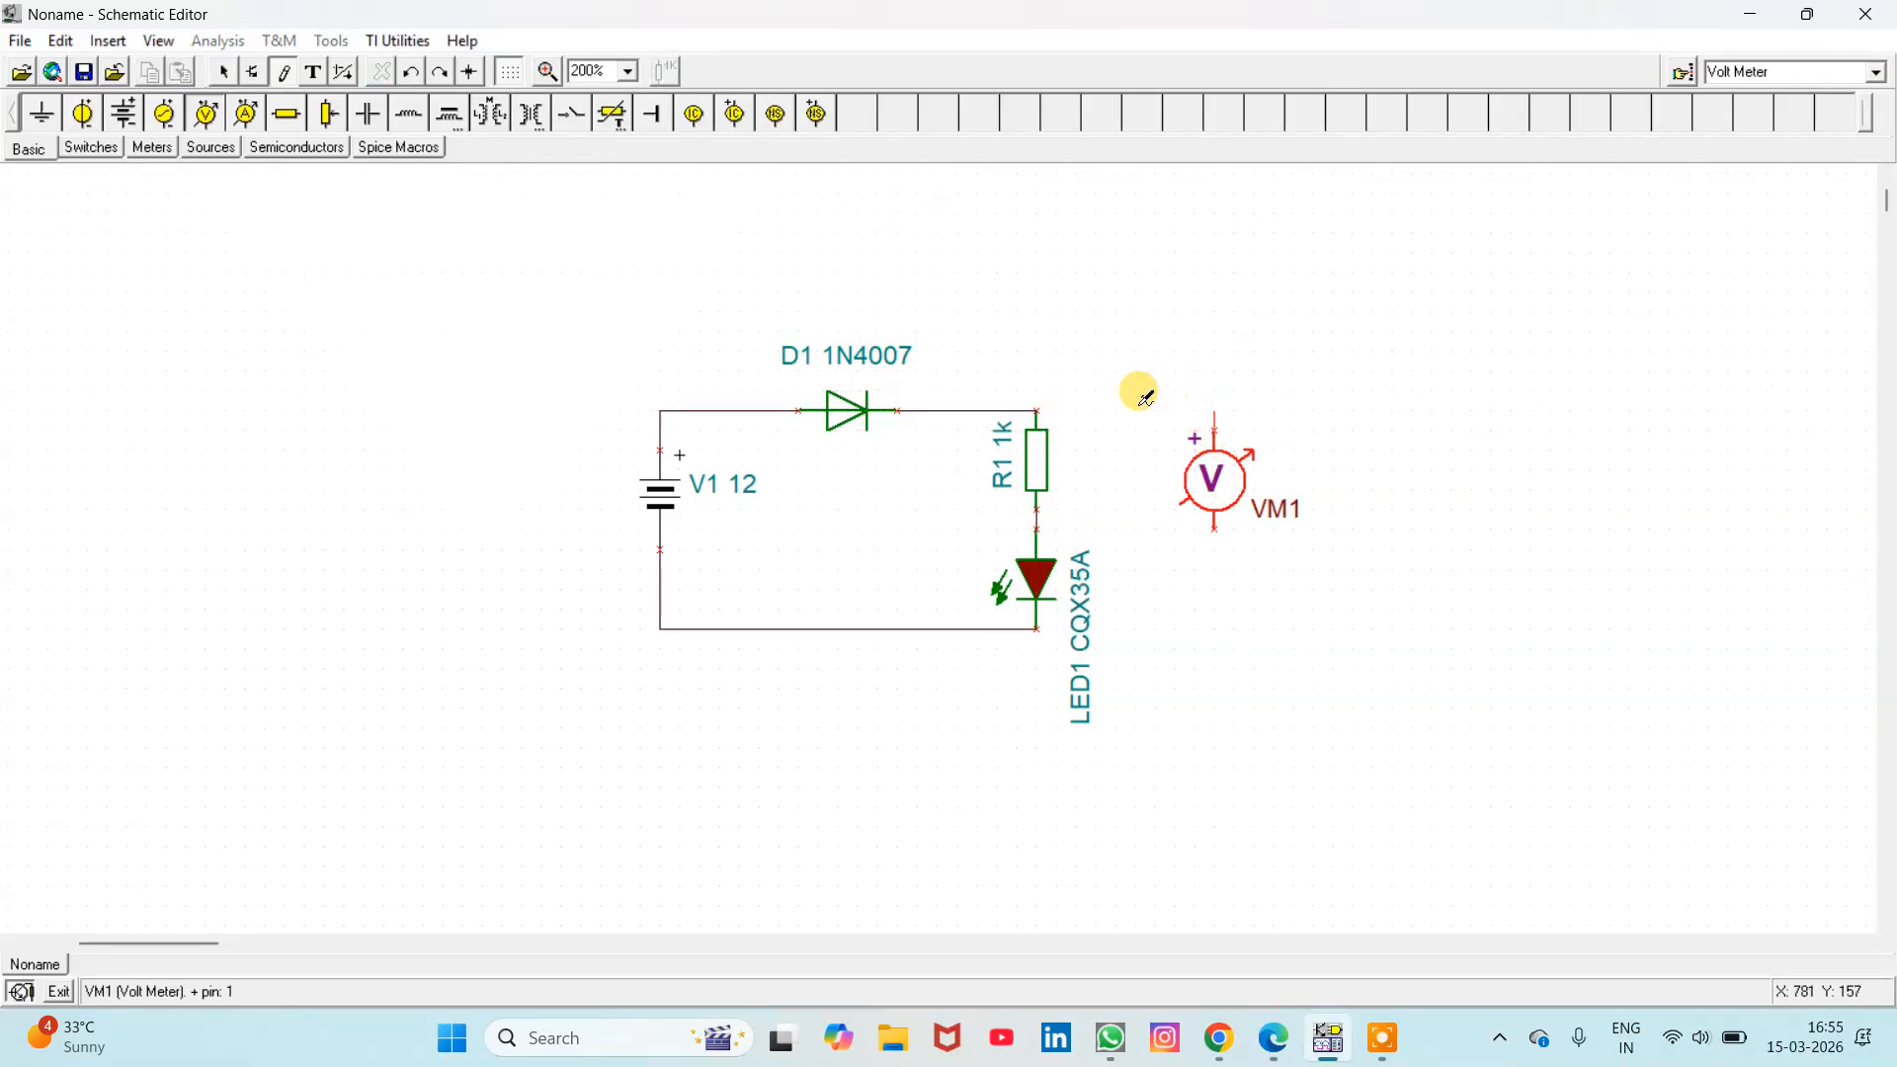
click(1037, 410)
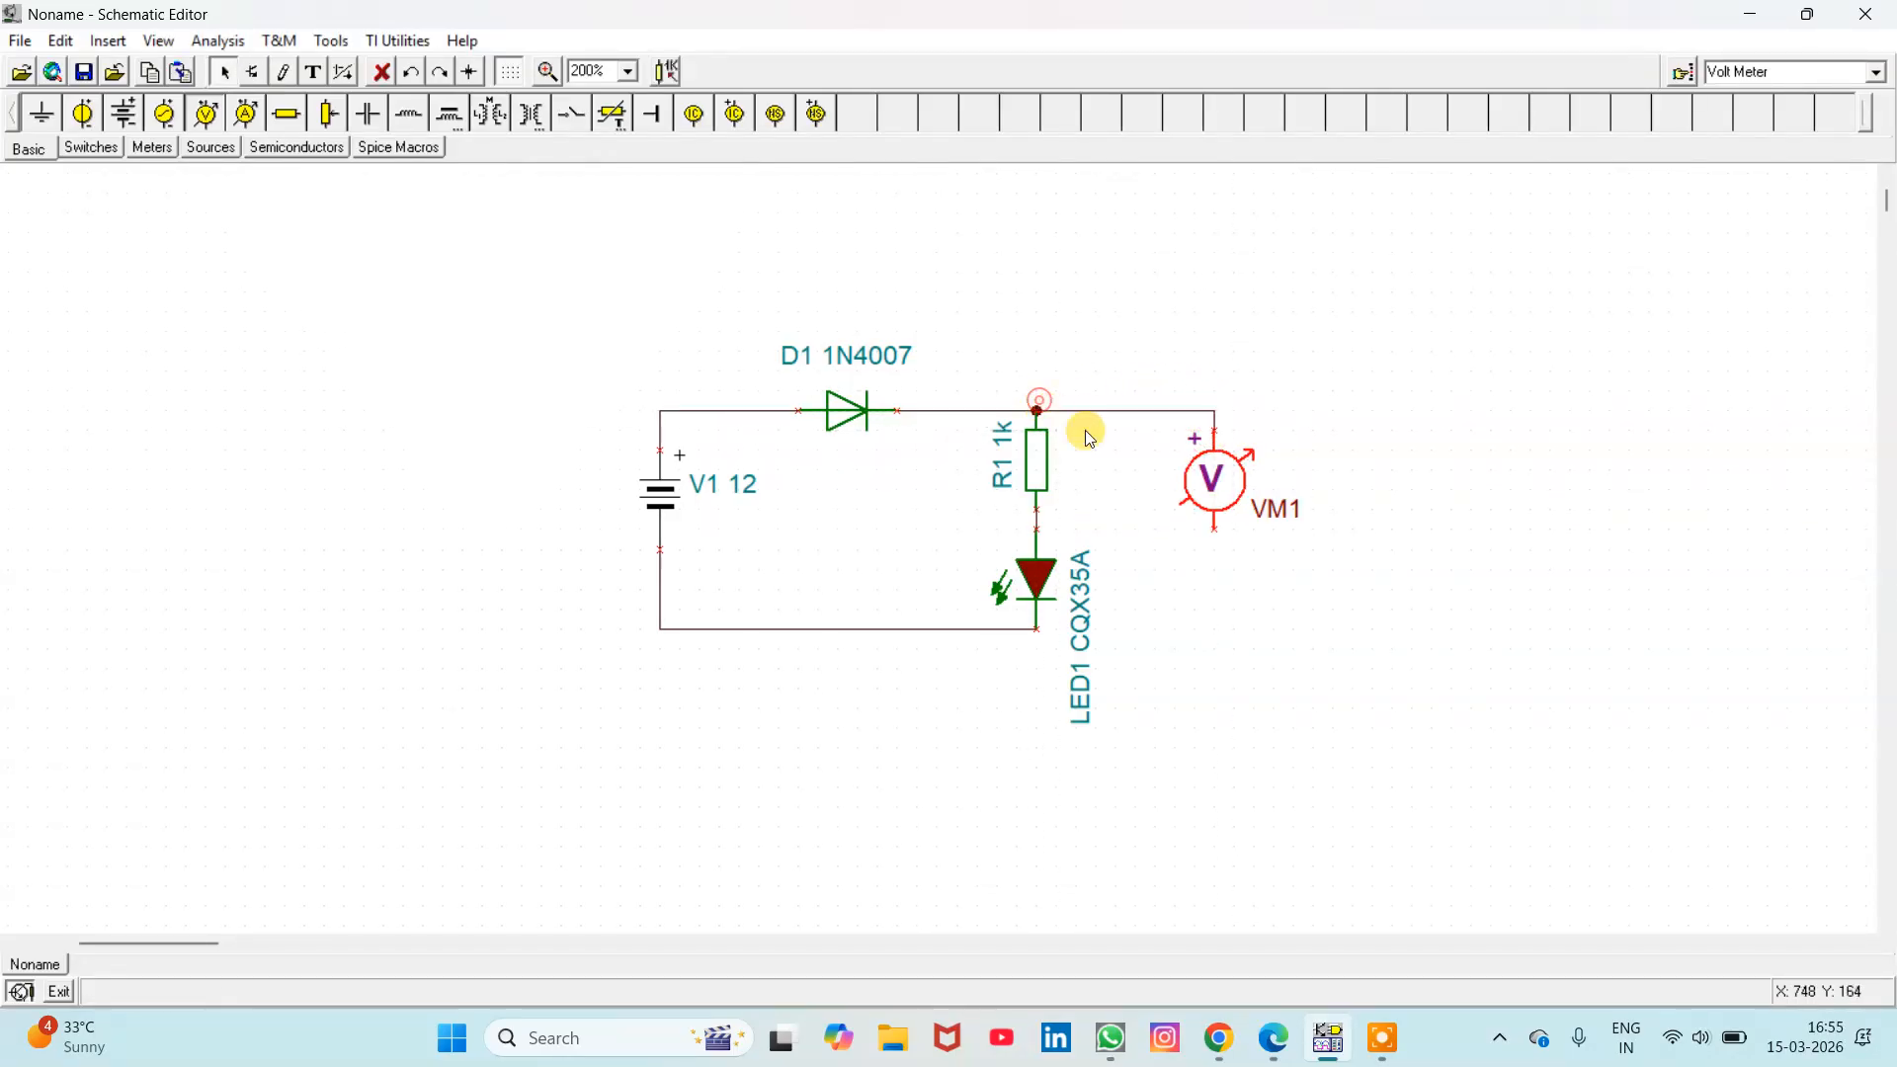
click(1213, 529)
click(1036, 526)
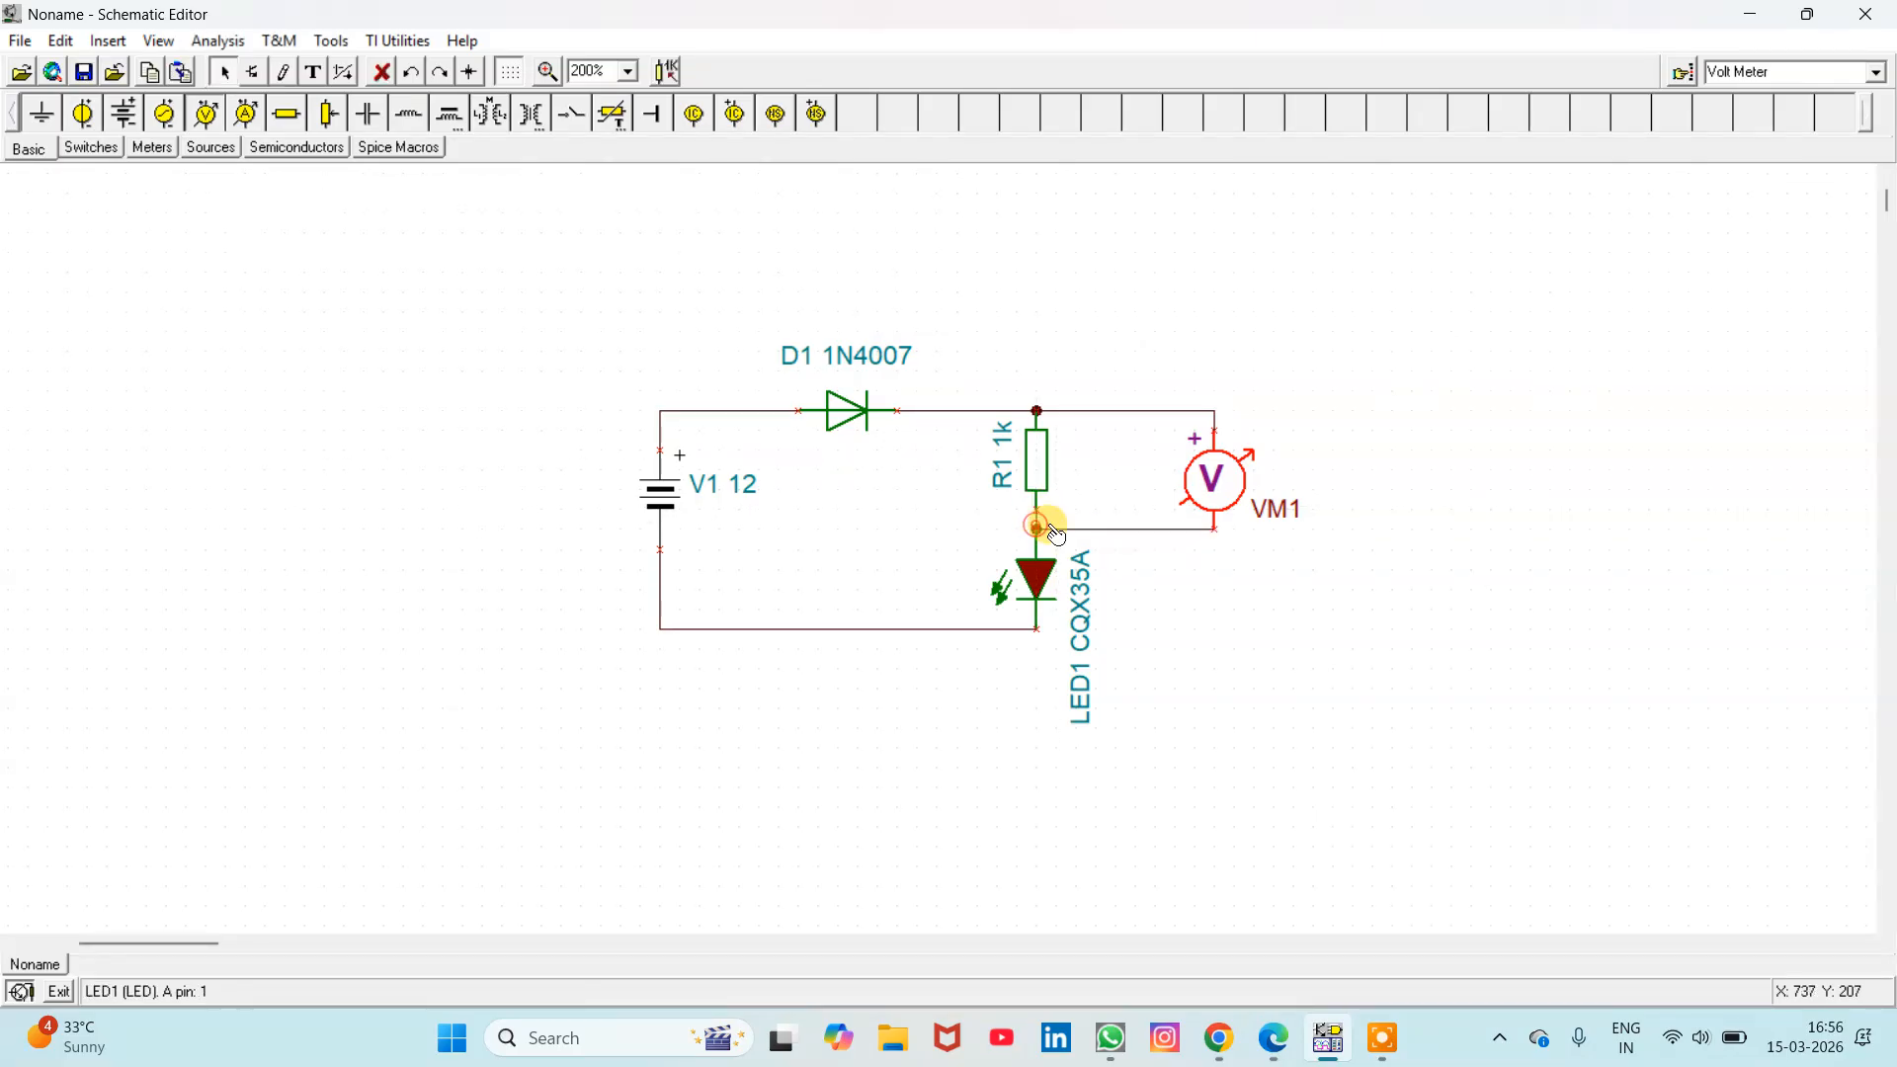
Step: Label the voltmeter across the resistor as Vout
double_click(1280, 511)
click(1046, 427)
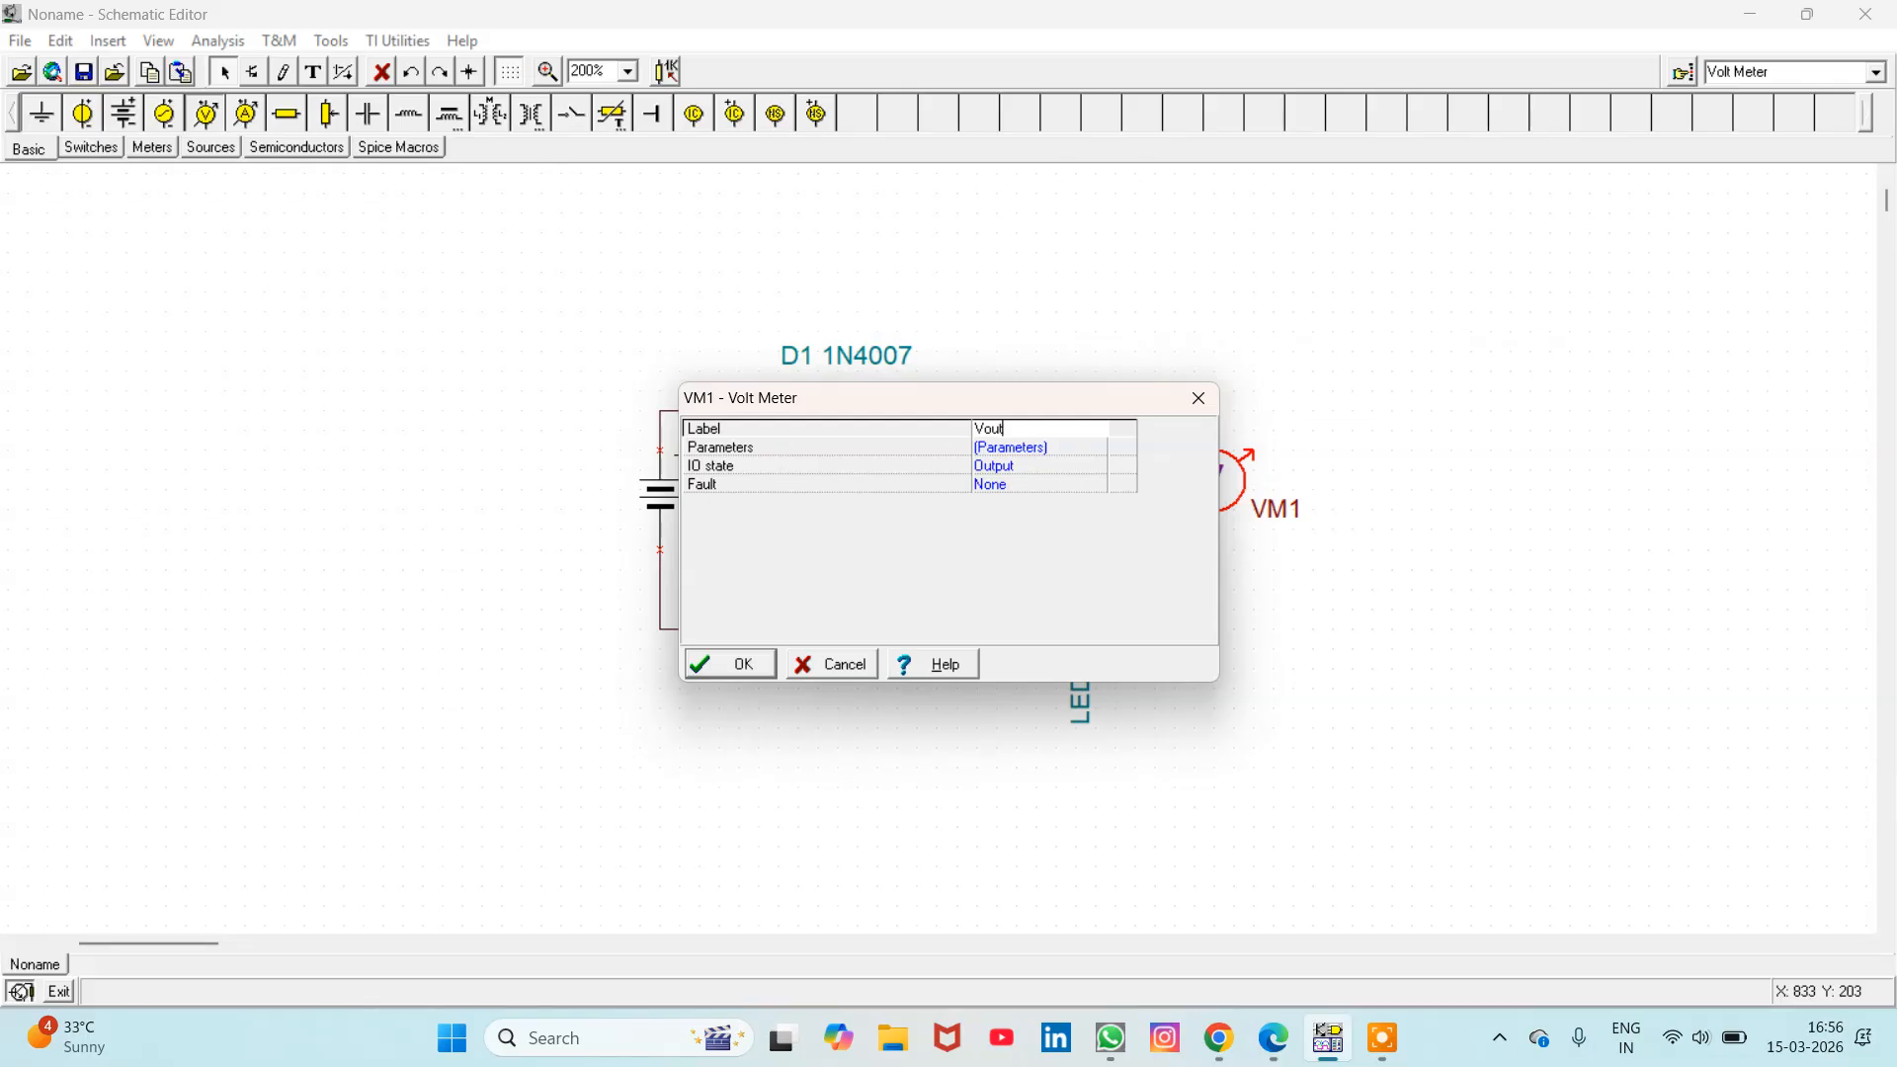
text(Vout)
key(Return)
click(1542, 373)
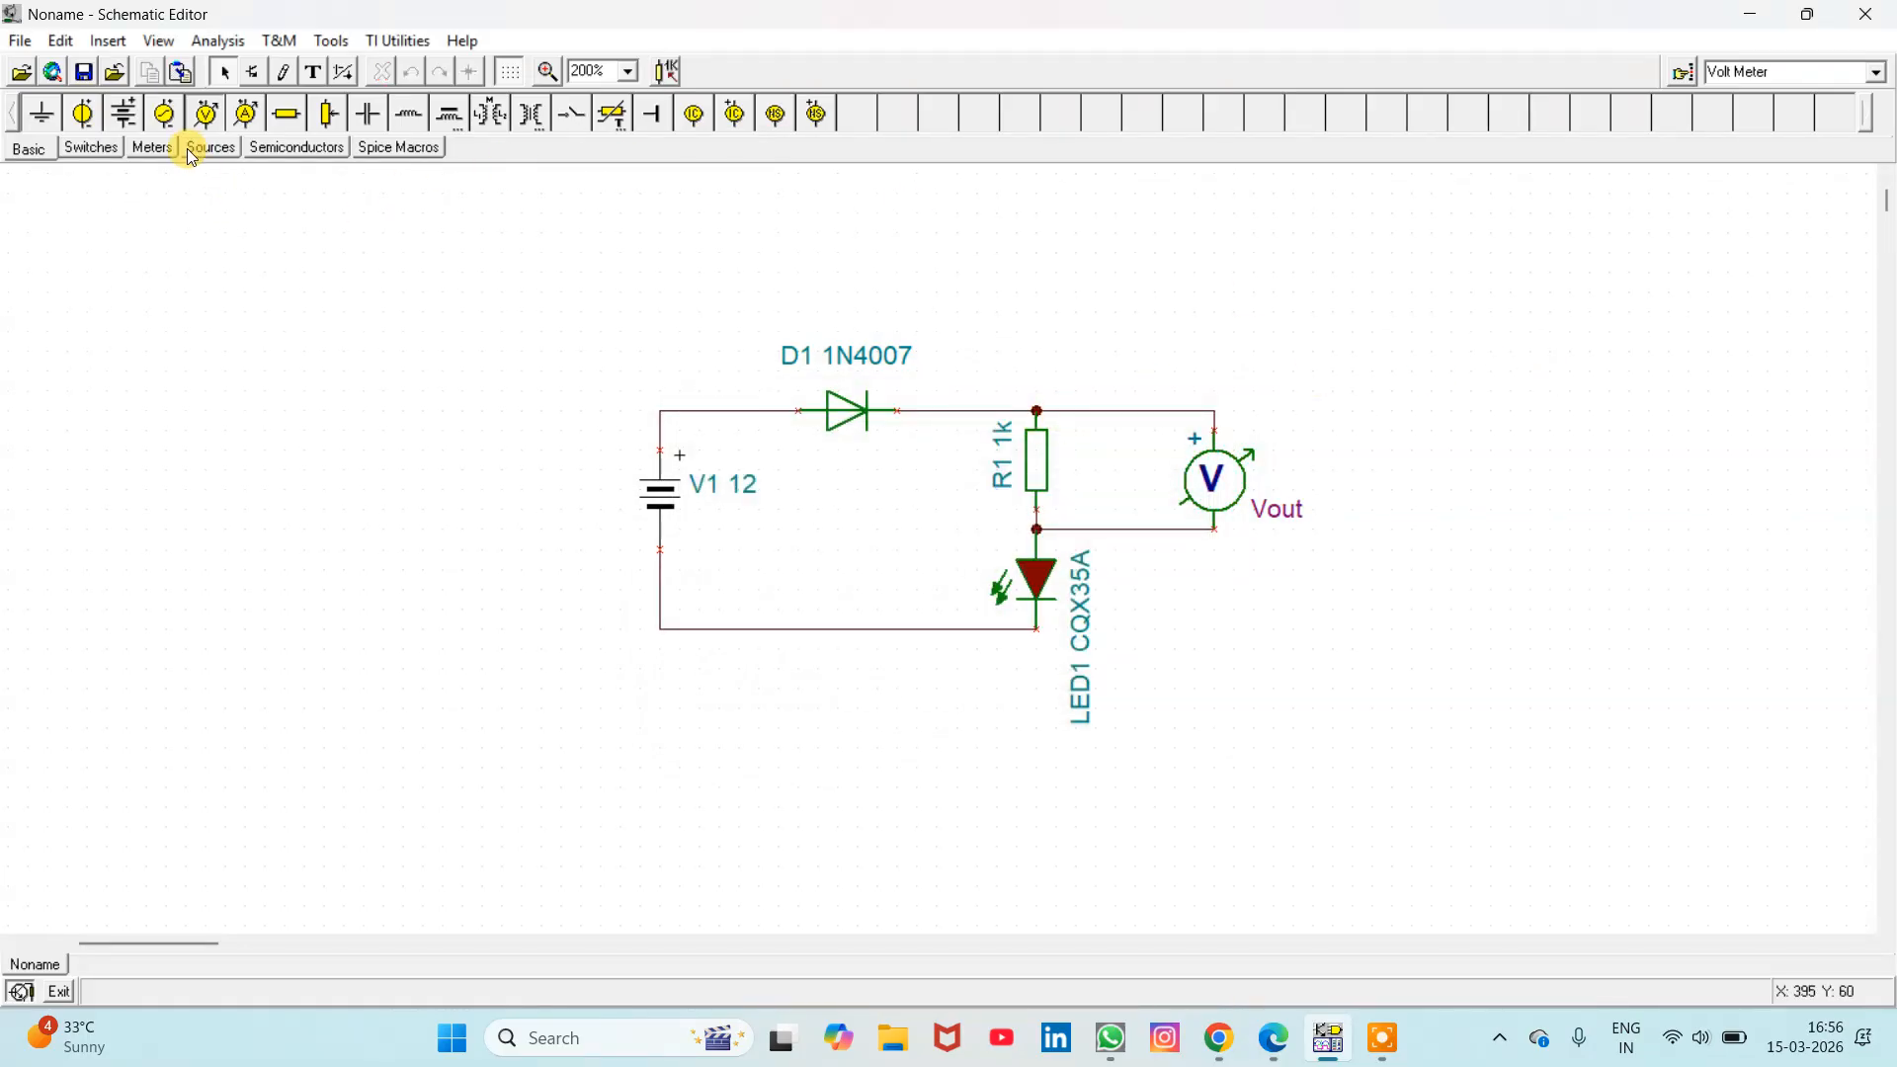
Step: Place a voltage generator rotated horizontally above diode D1 and wire it in parallel across the diode
click(165, 114)
right_click(816, 247)
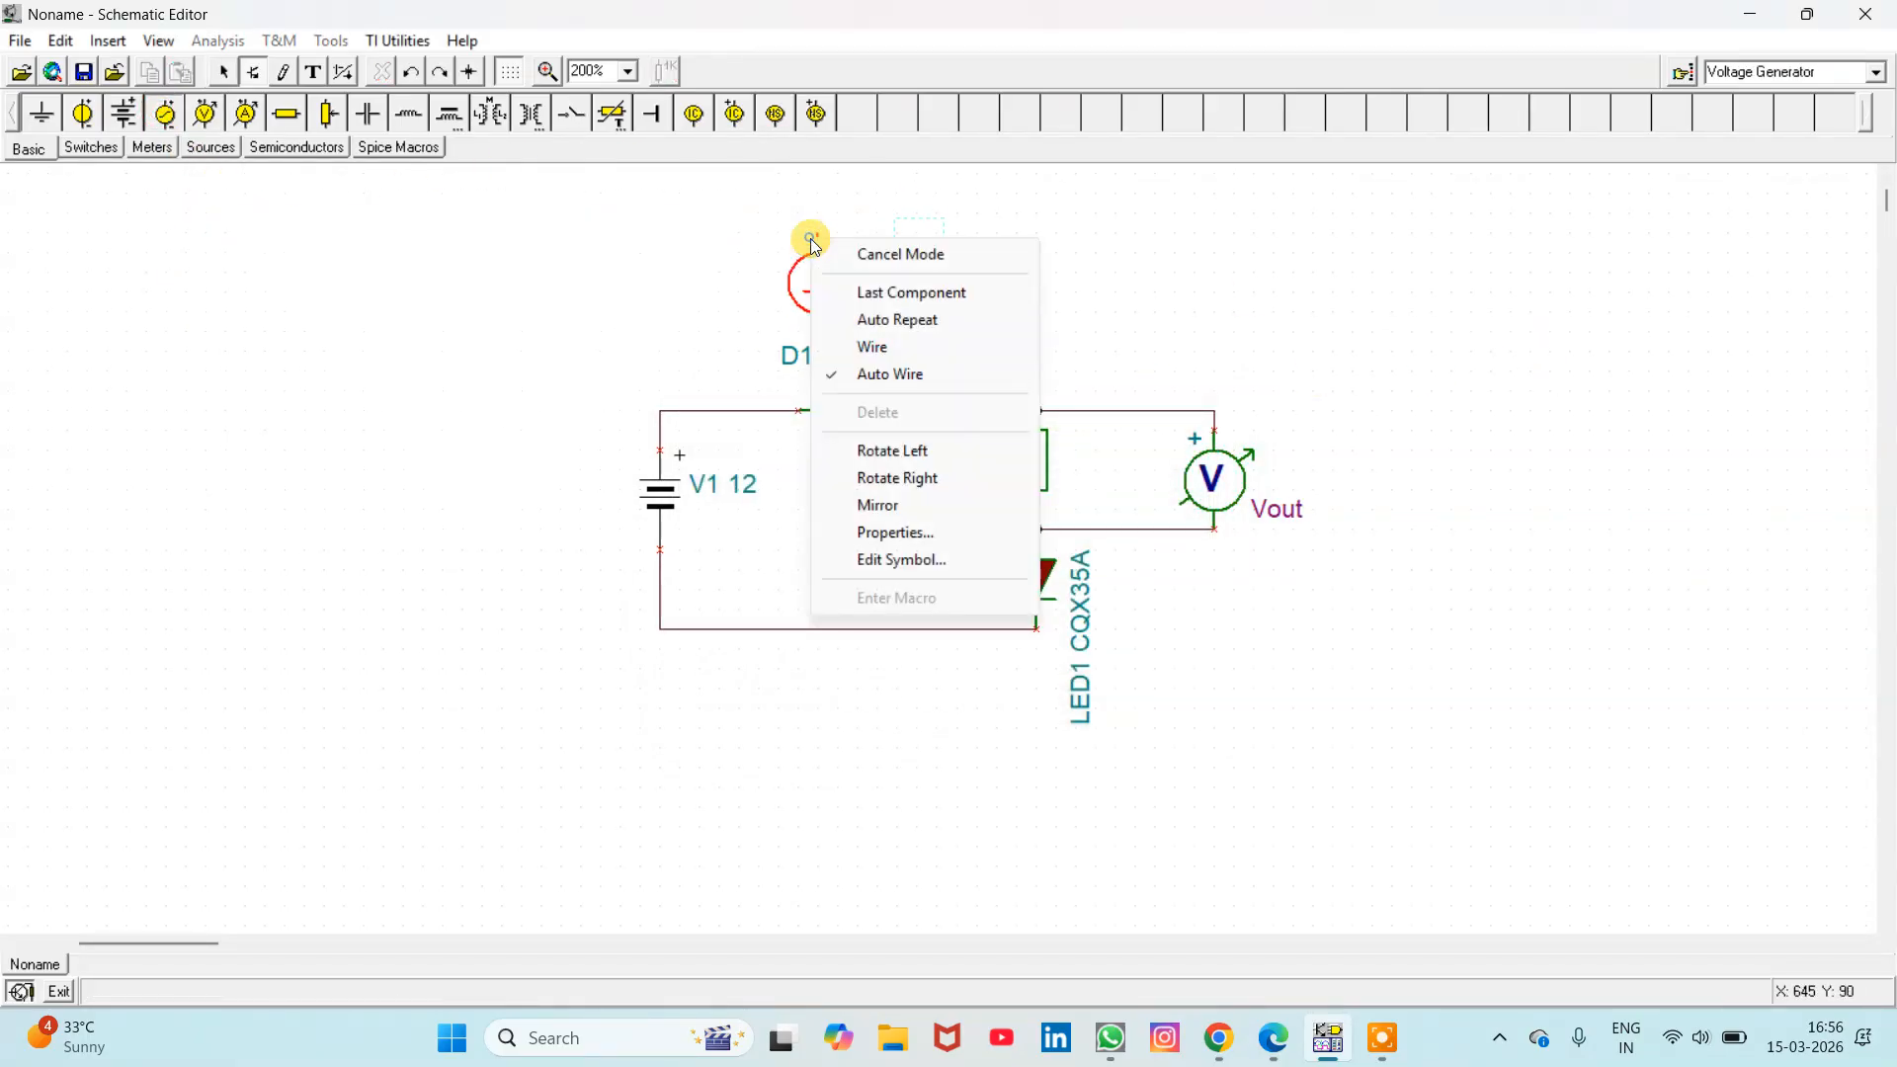
click(894, 444)
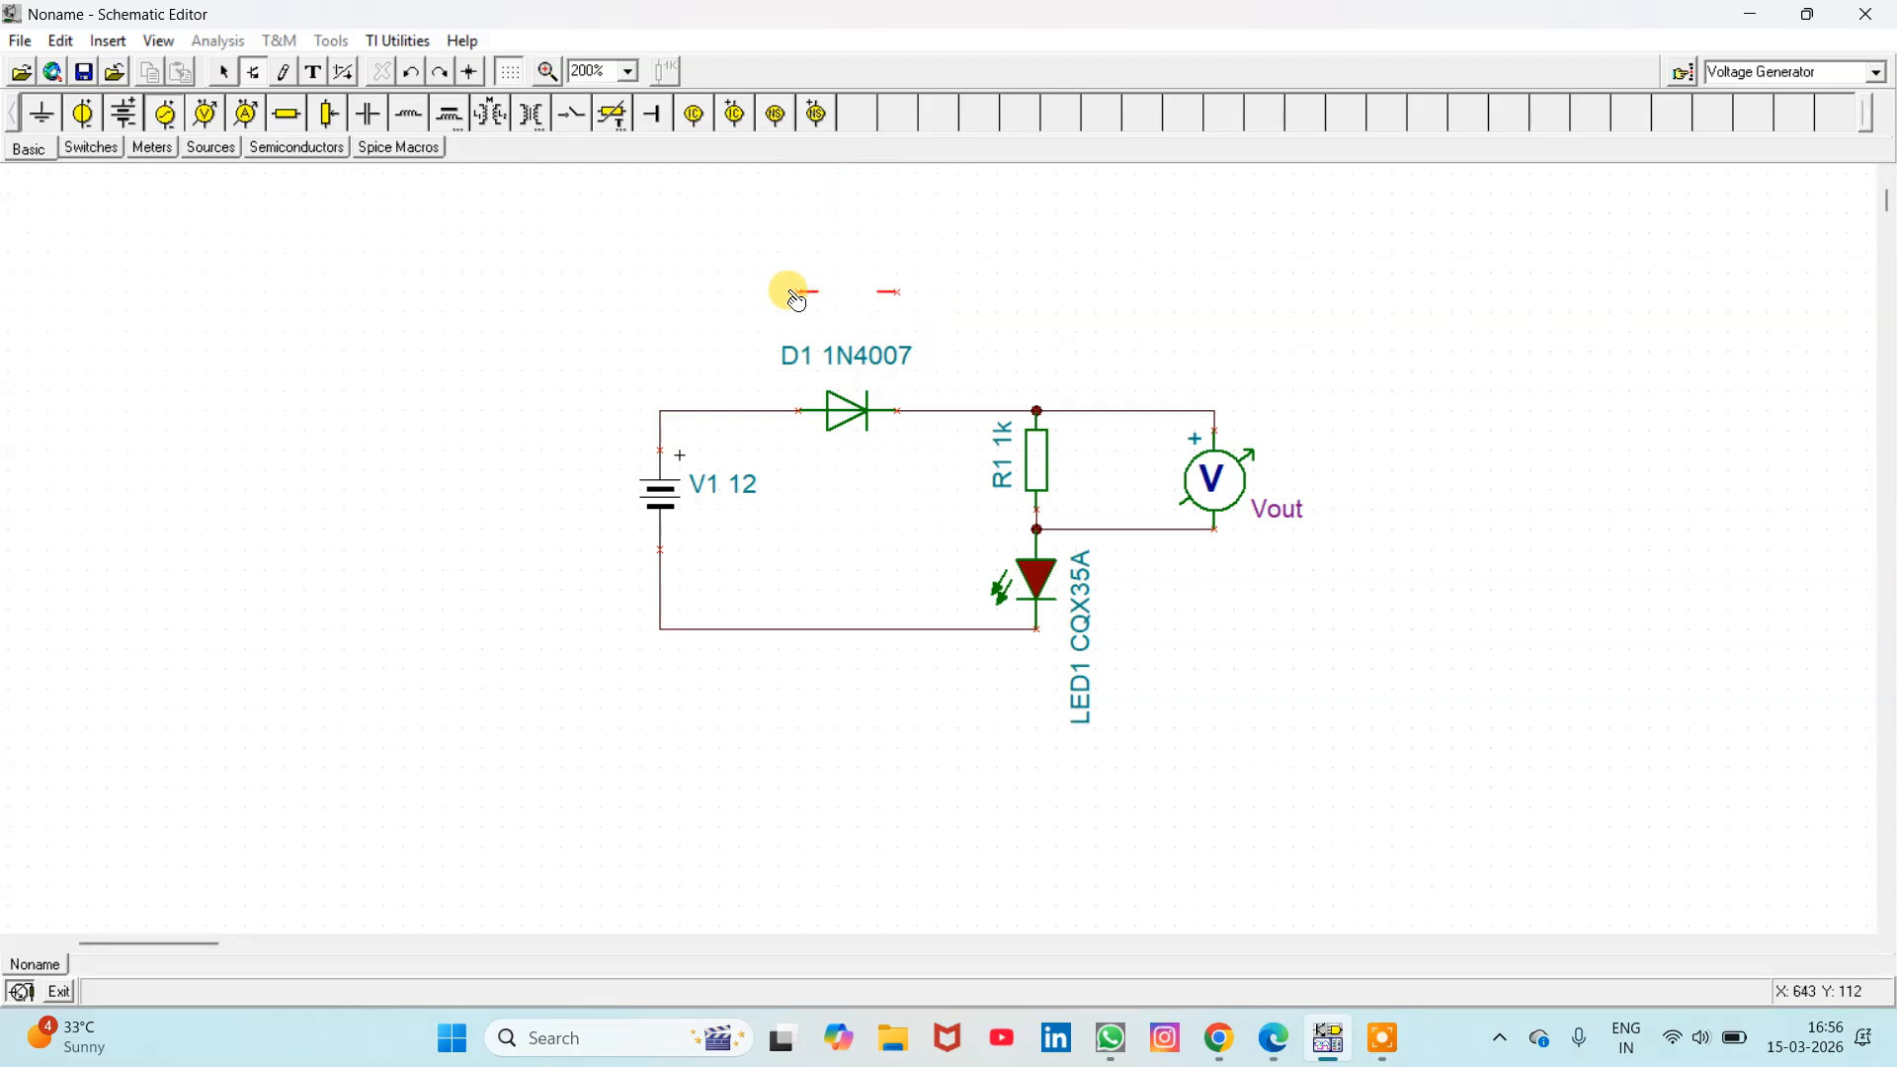
click(789, 287)
drag(789, 287, 739, 410)
mouse_move(903, 287)
mouse_down()
mouse_move(949, 381)
mouse_move(1033, 390)
mouse_move(1038, 413)
mouse_up()
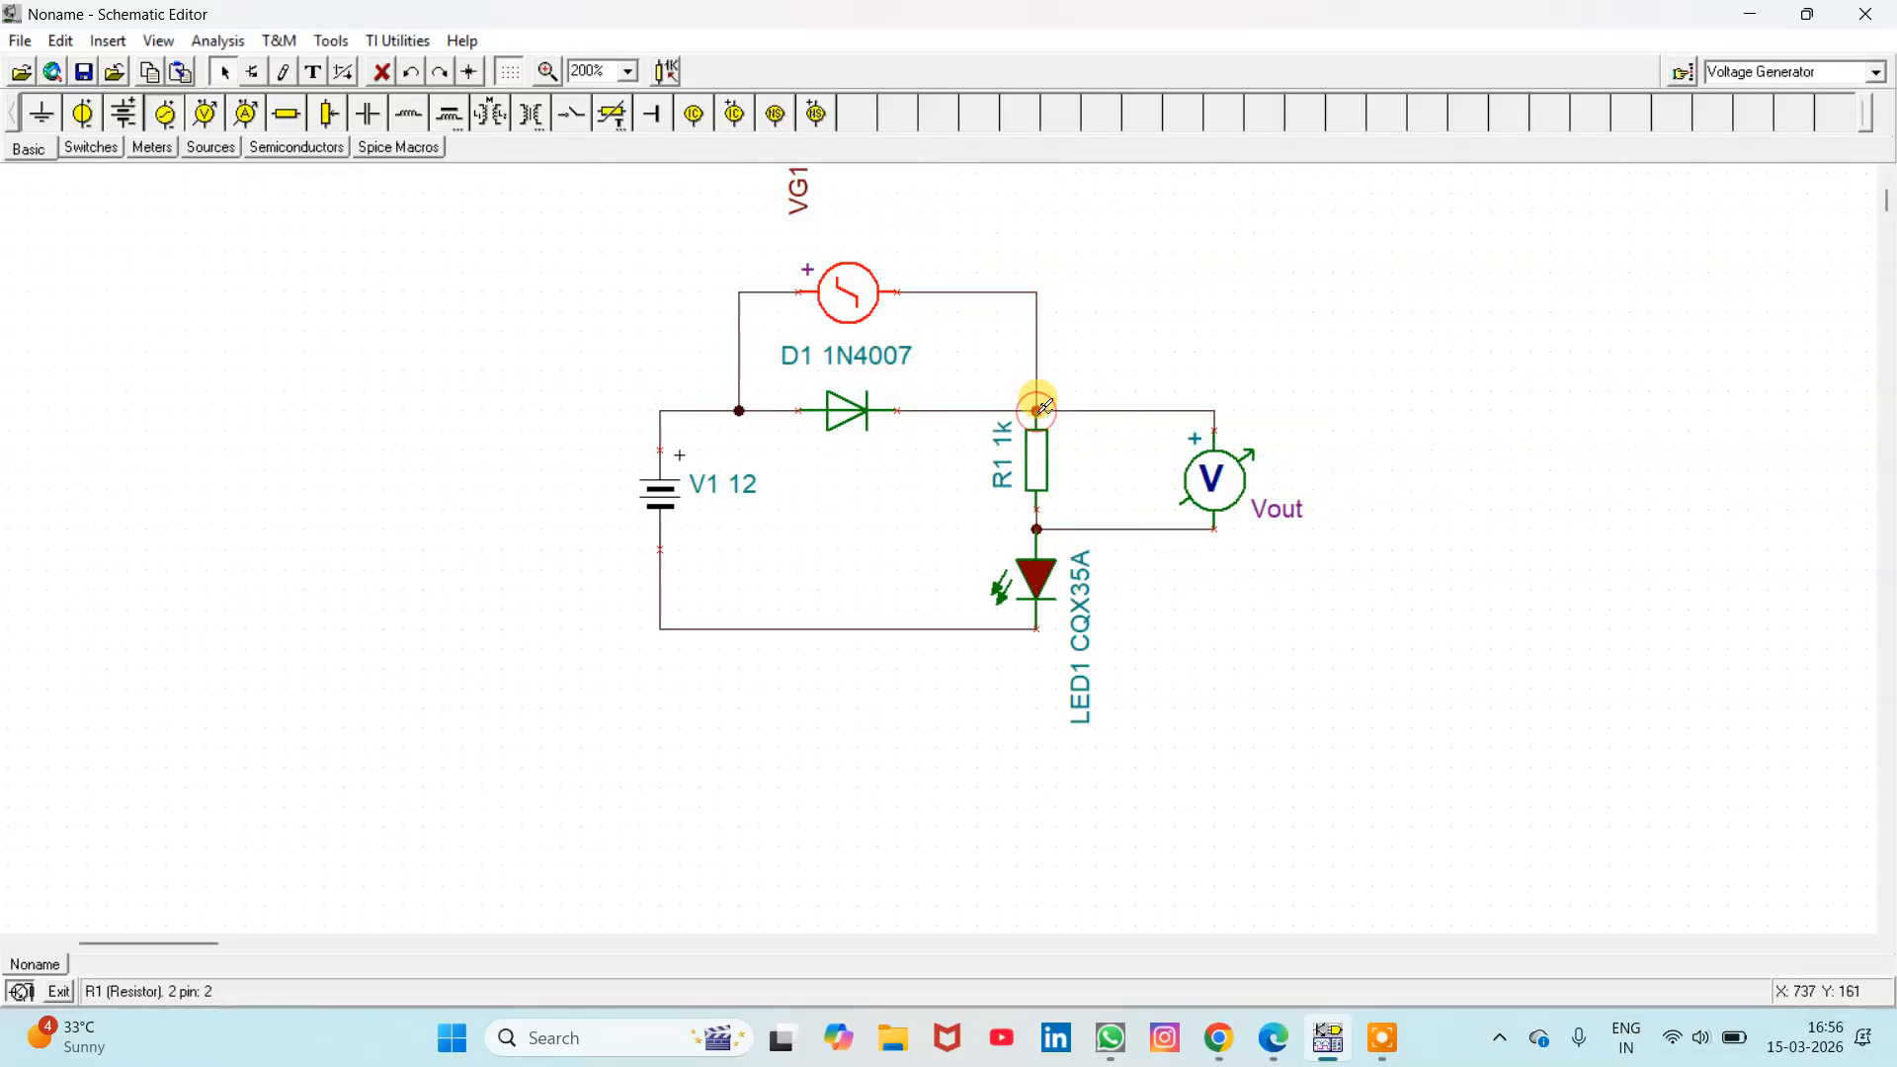
Step: Try rotating the voltage generator above the diode and moving its label, and undo these changes
right_click(805, 208)
click(897, 410)
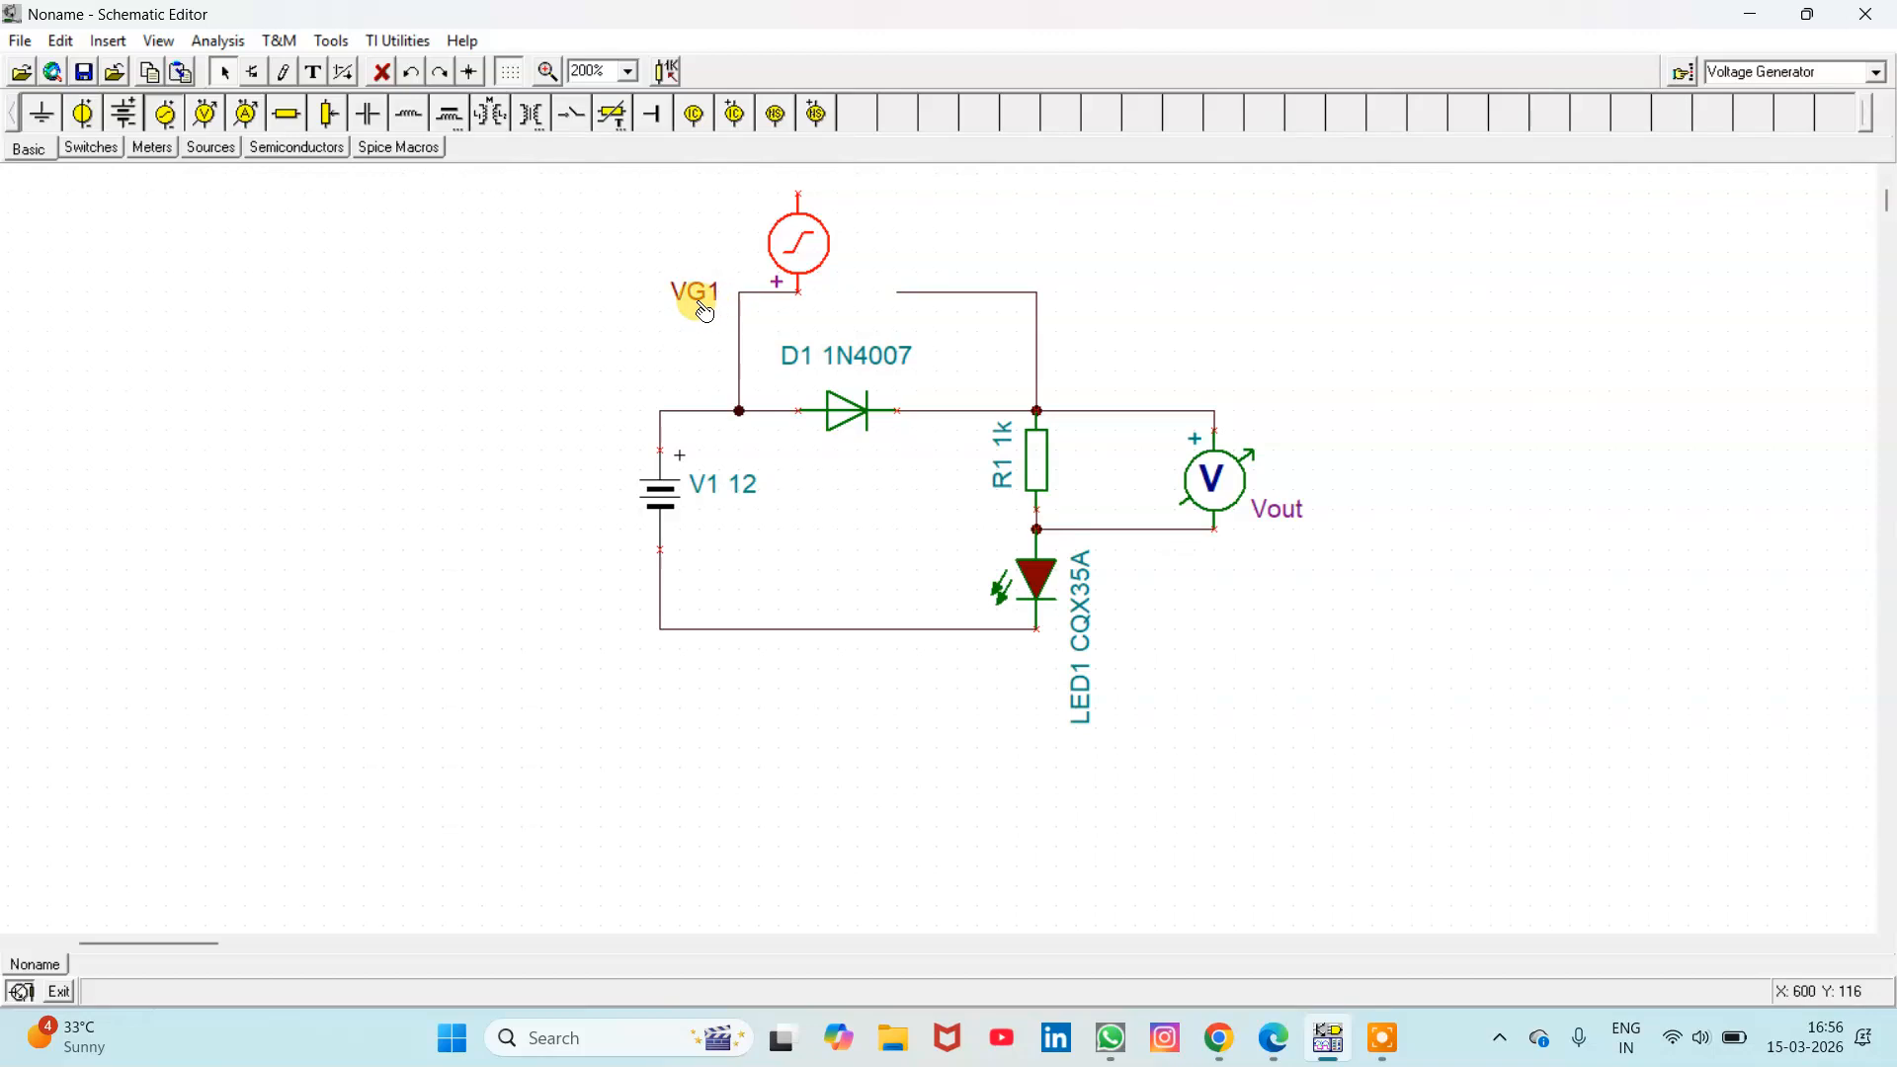
drag(696, 302, 888, 277)
key(ctrl+z)
key(ctrl+z)
click(937, 312)
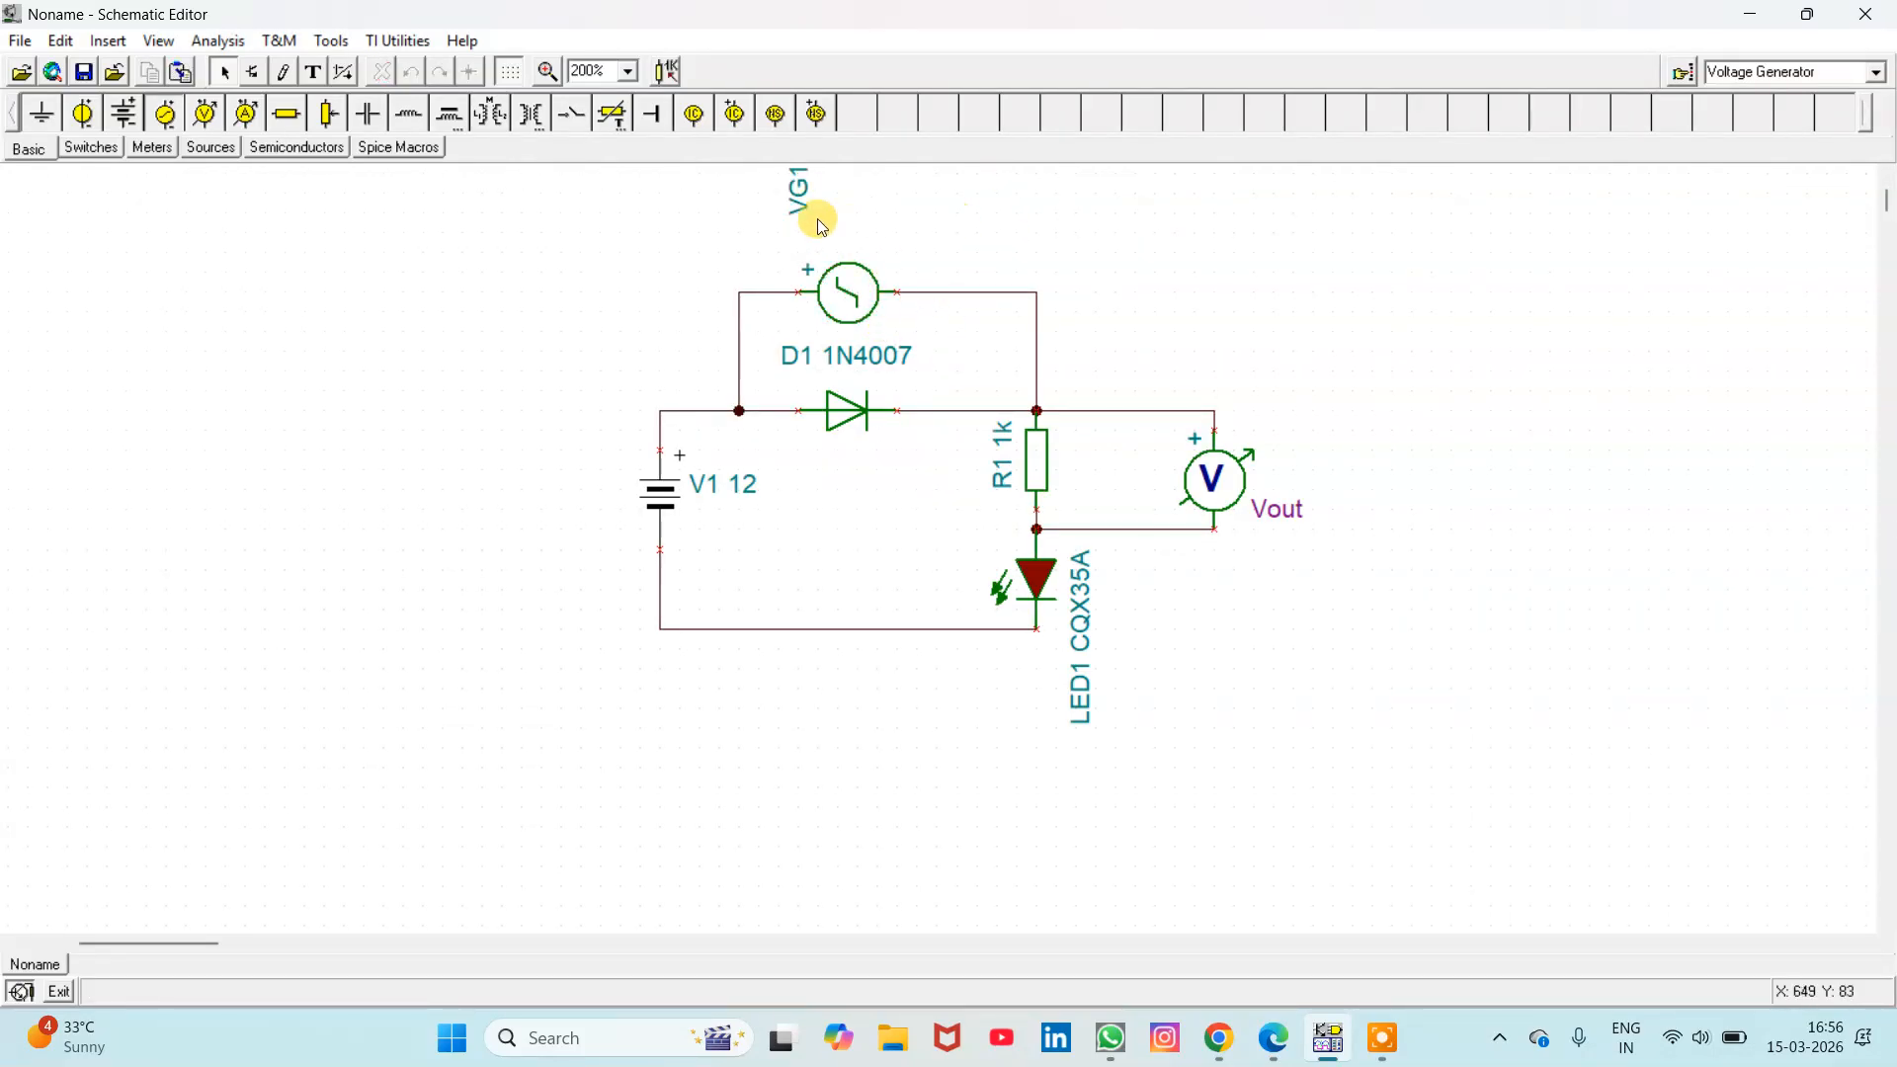
Step: Rotate the voltage generator's label to horizontal and move it to the generator's upper right side
right_click(796, 190)
click(928, 429)
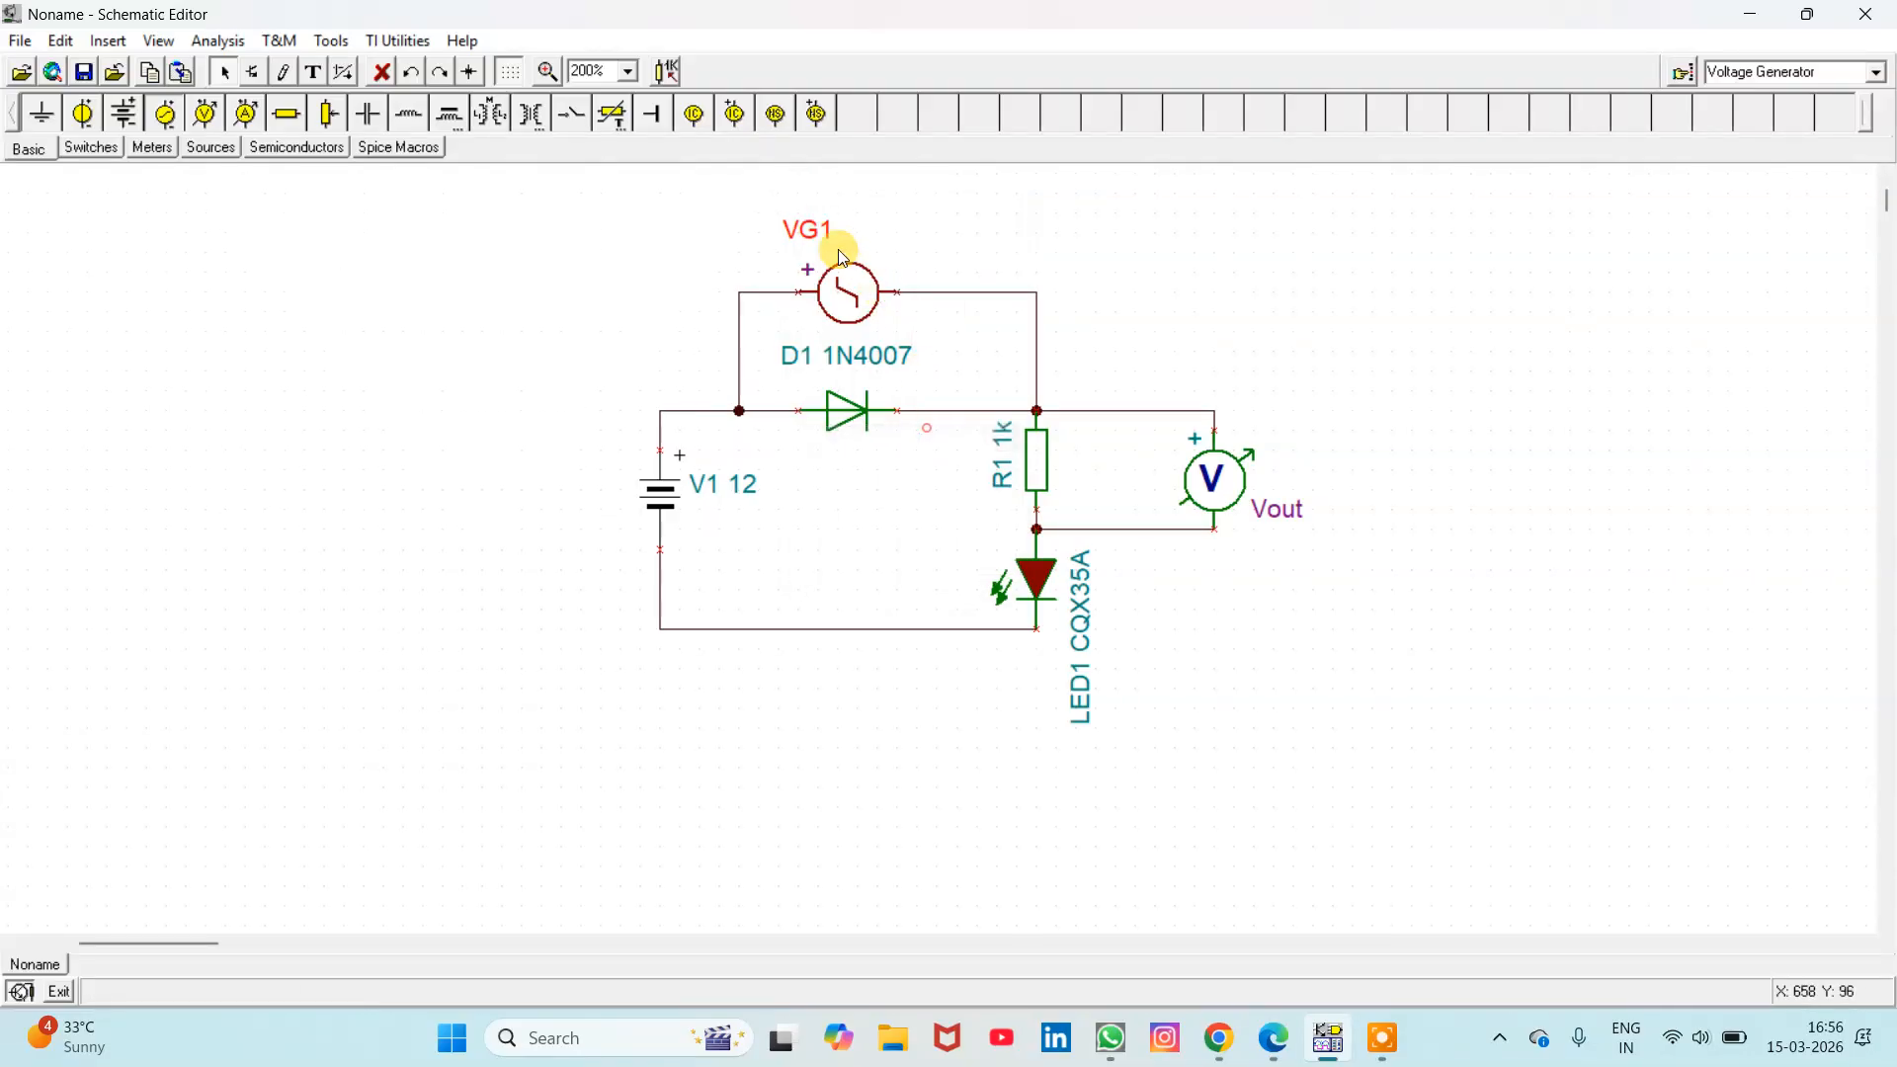
drag(843, 255, 952, 261)
double_click(944, 247)
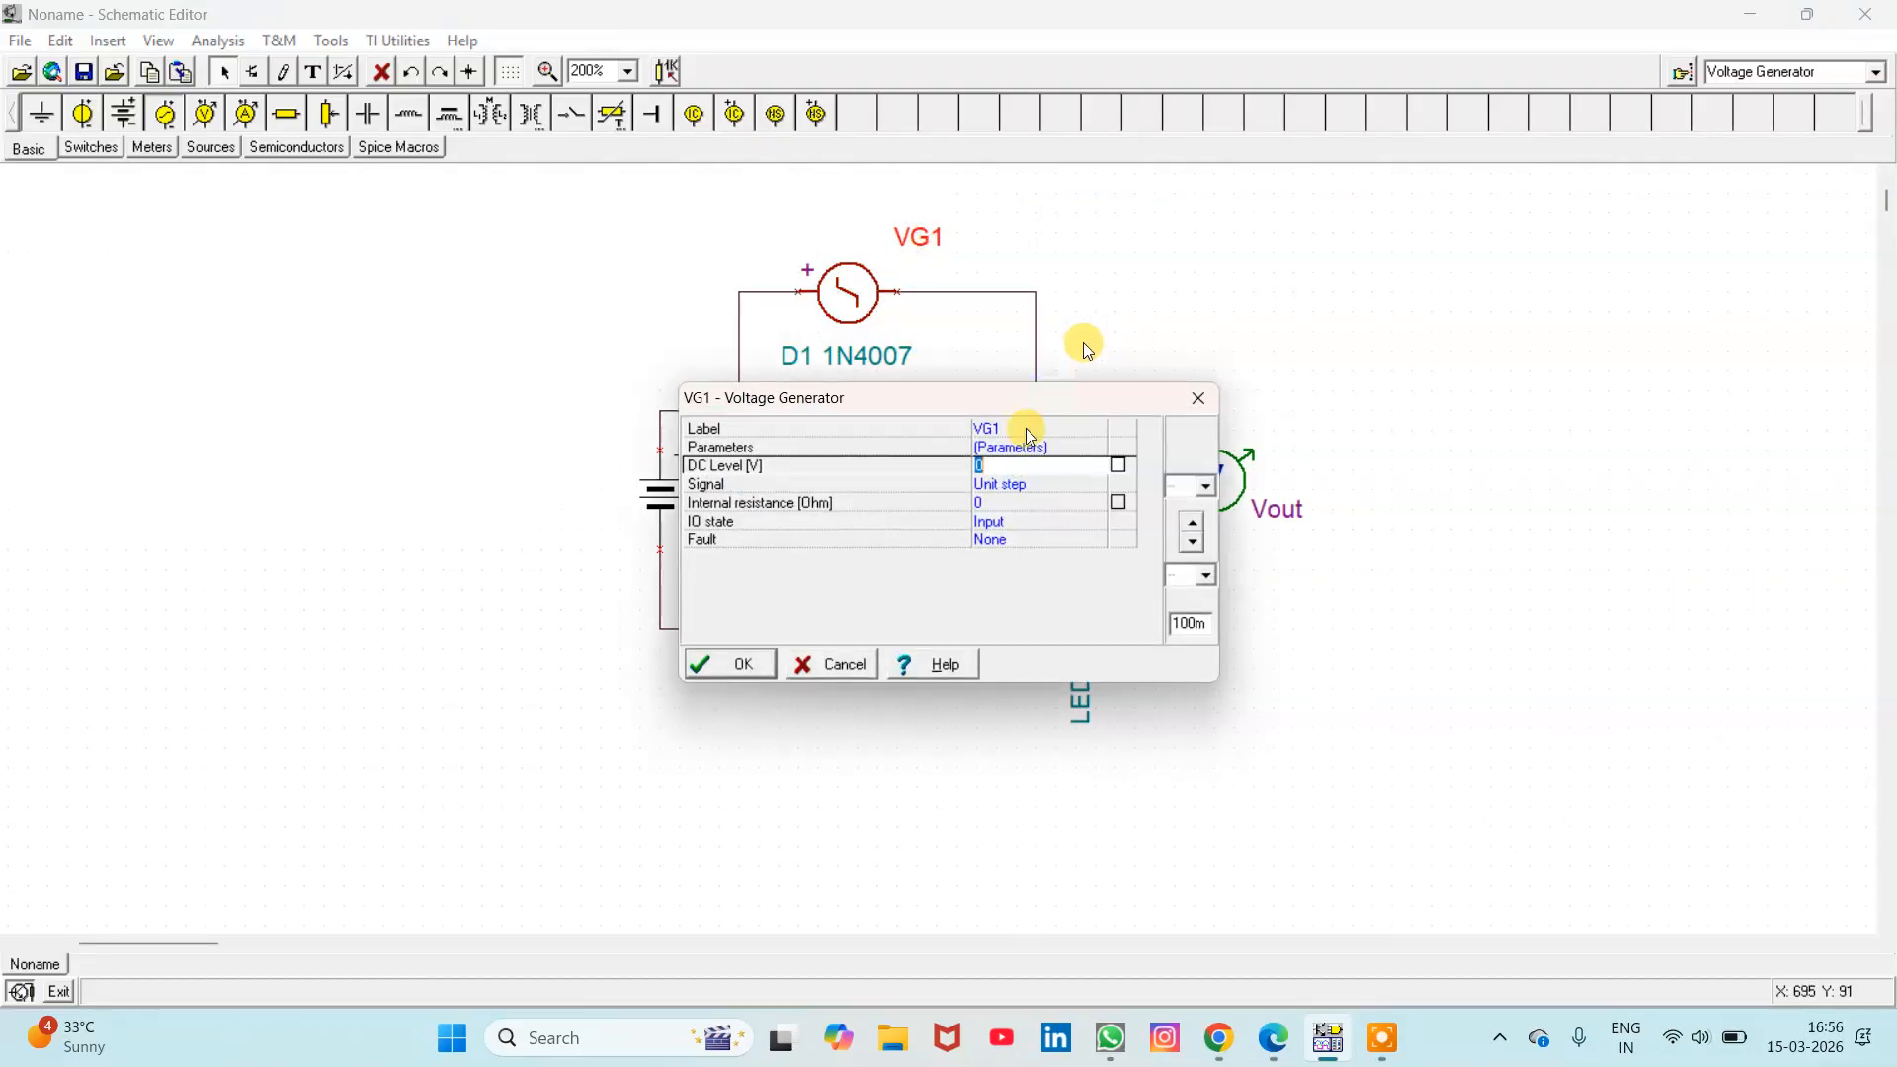
click(1030, 430)
click(1034, 425)
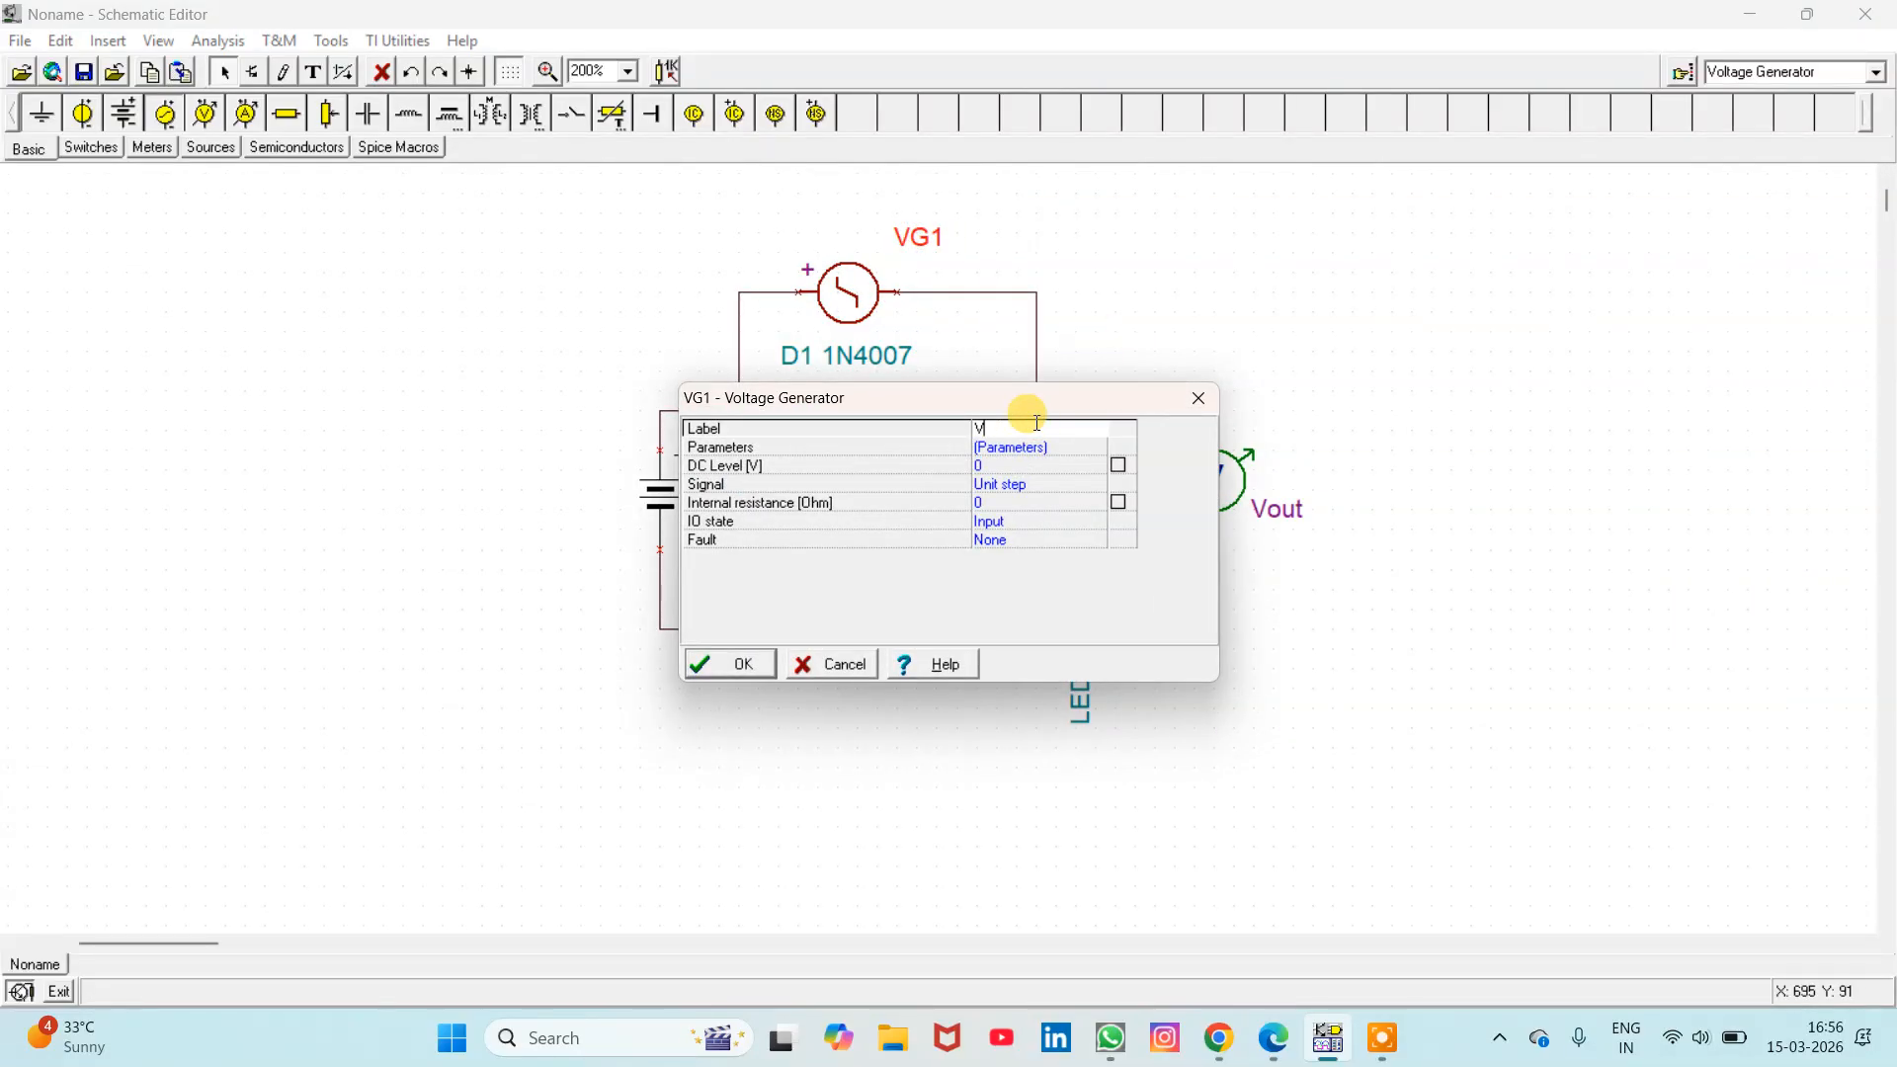
click(1209, 406)
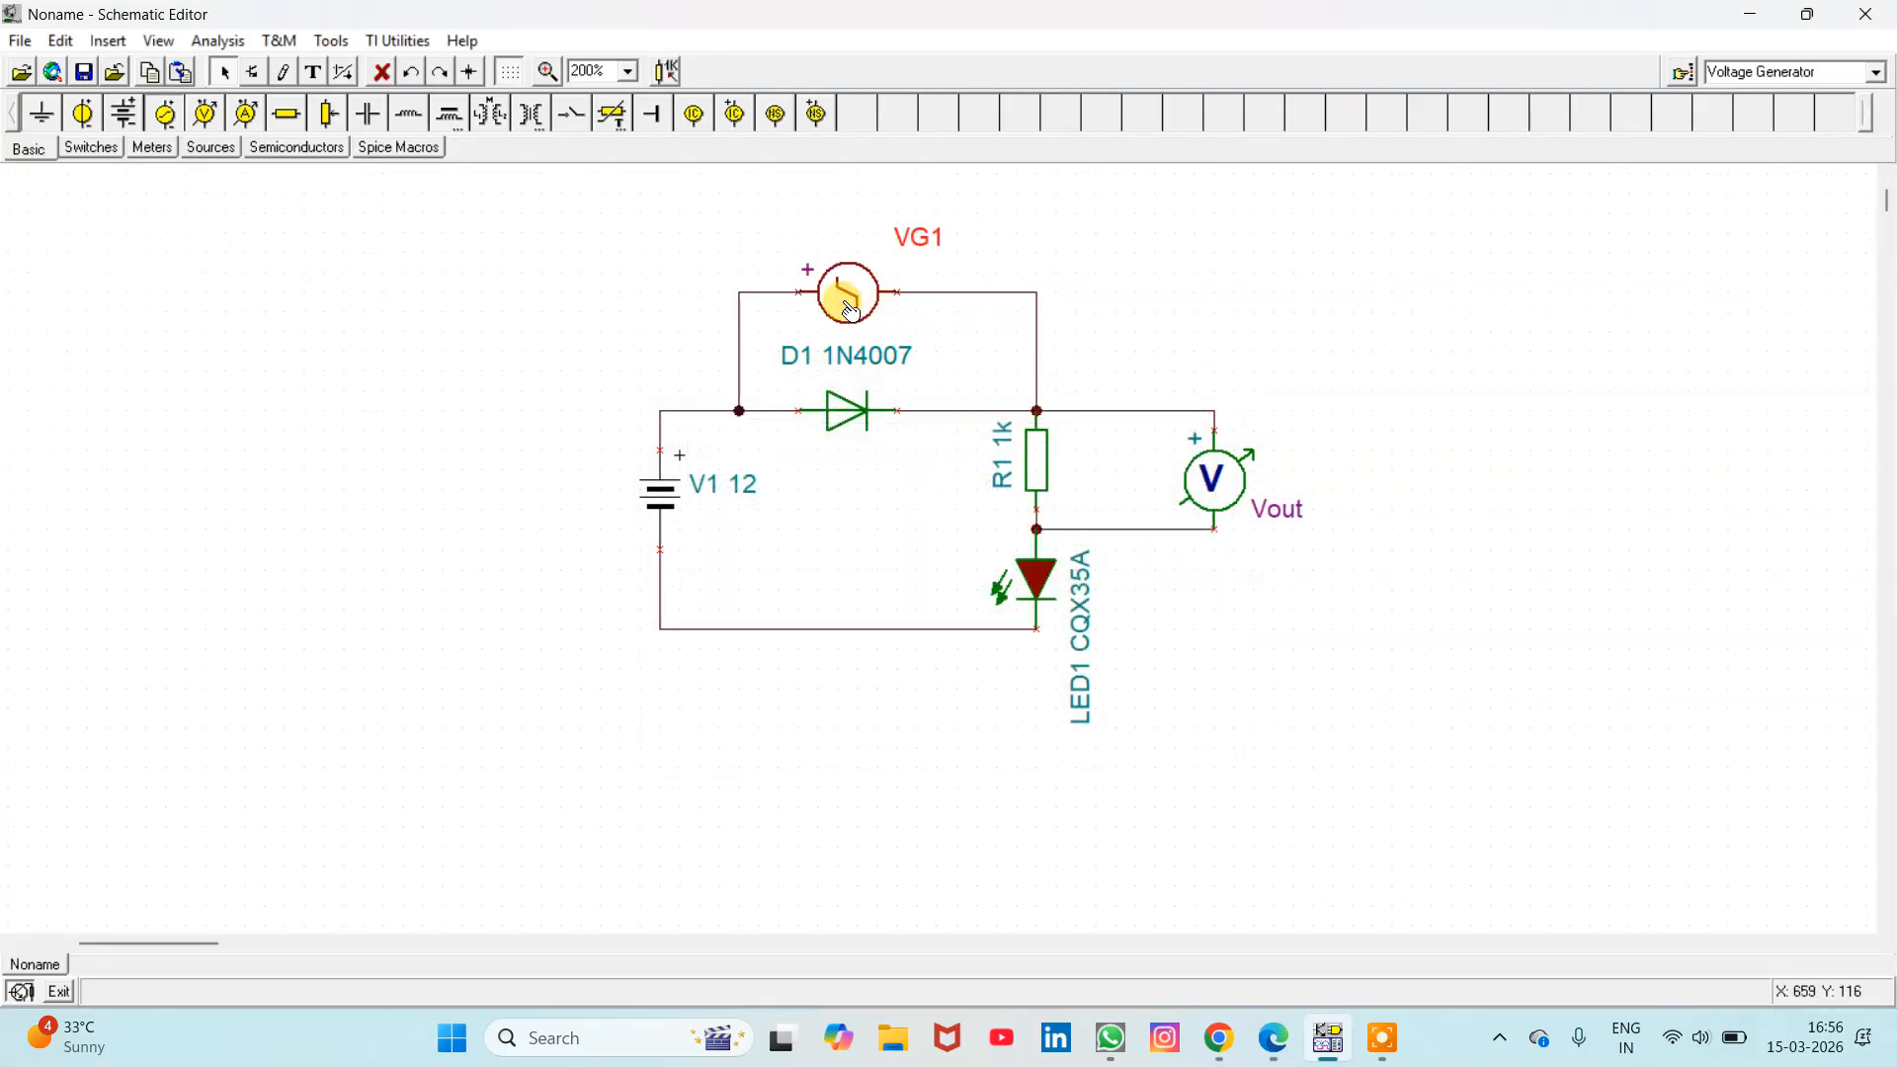
Step: Replace the voltage generator above diode D1 with a horizontally rotated voltmeter and wire its positive terminal to the existing branch
key(Delete)
click(205, 112)
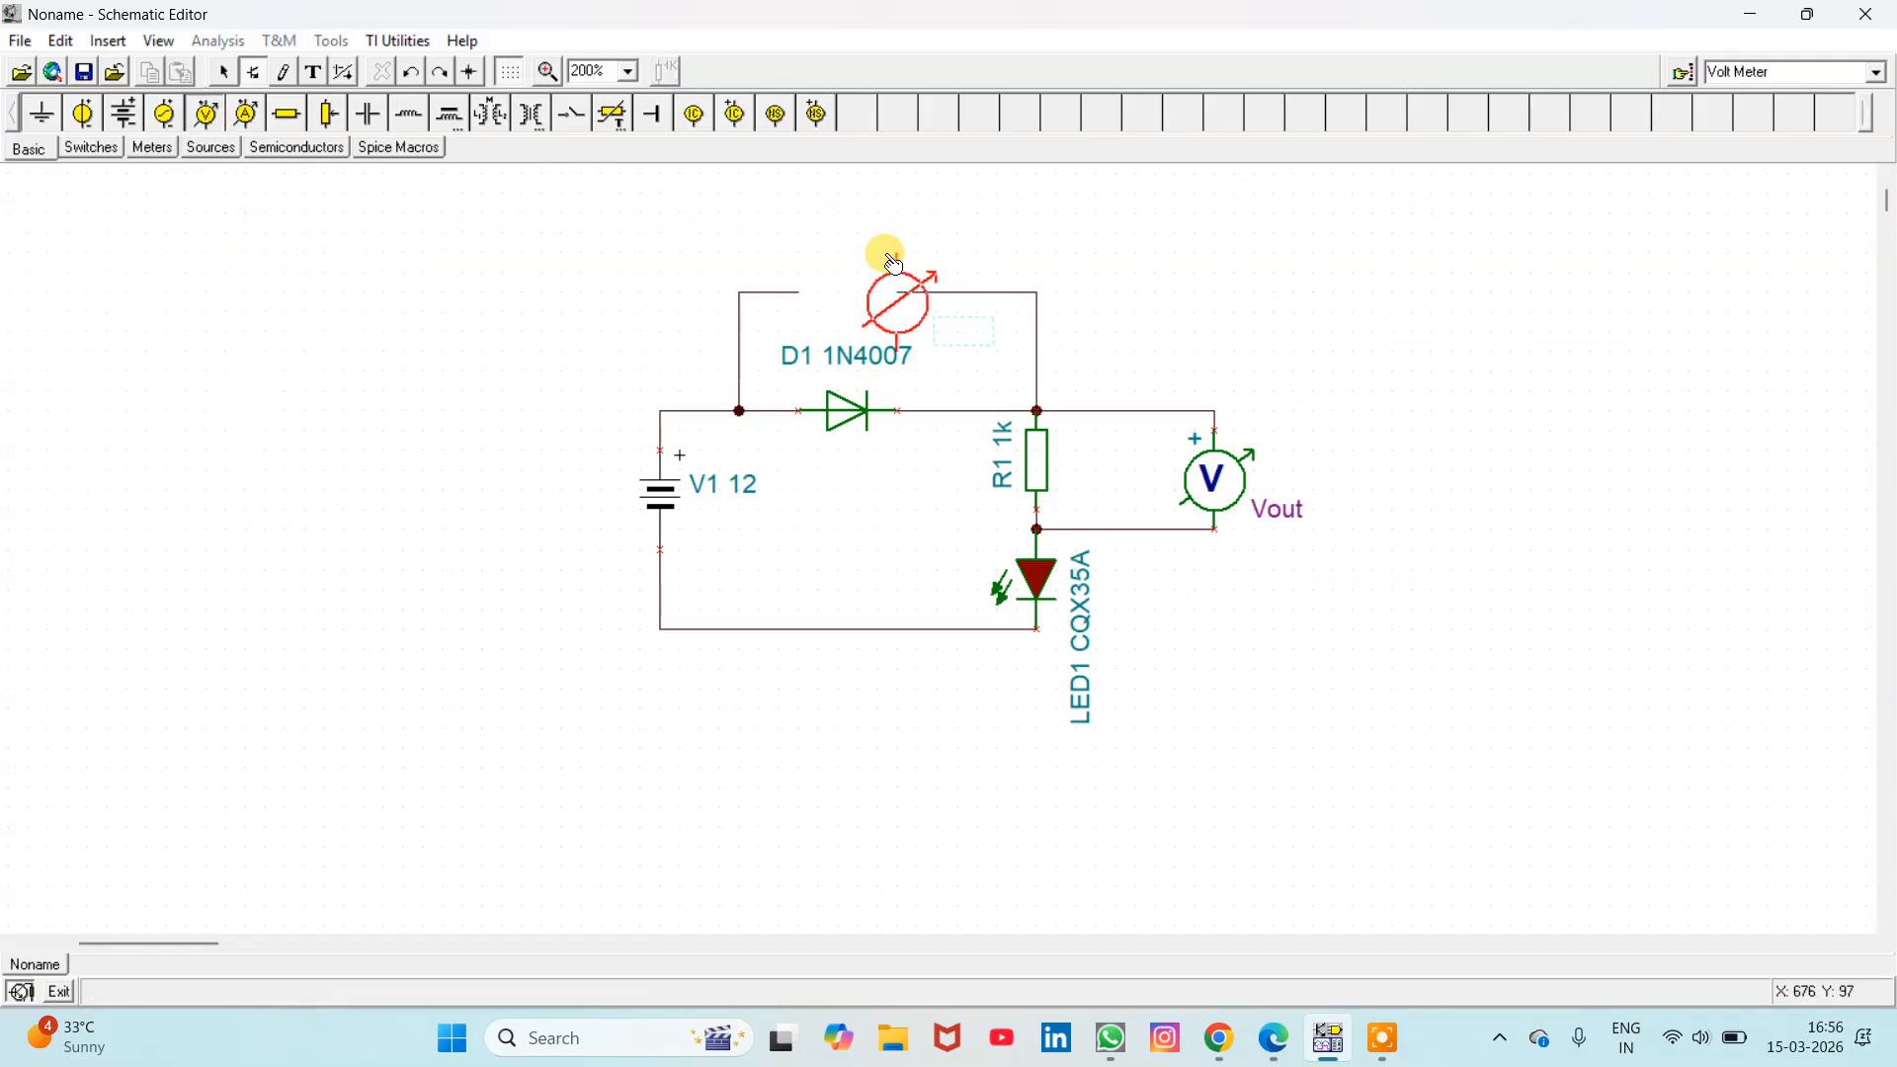
right_click(870, 237)
click(958, 437)
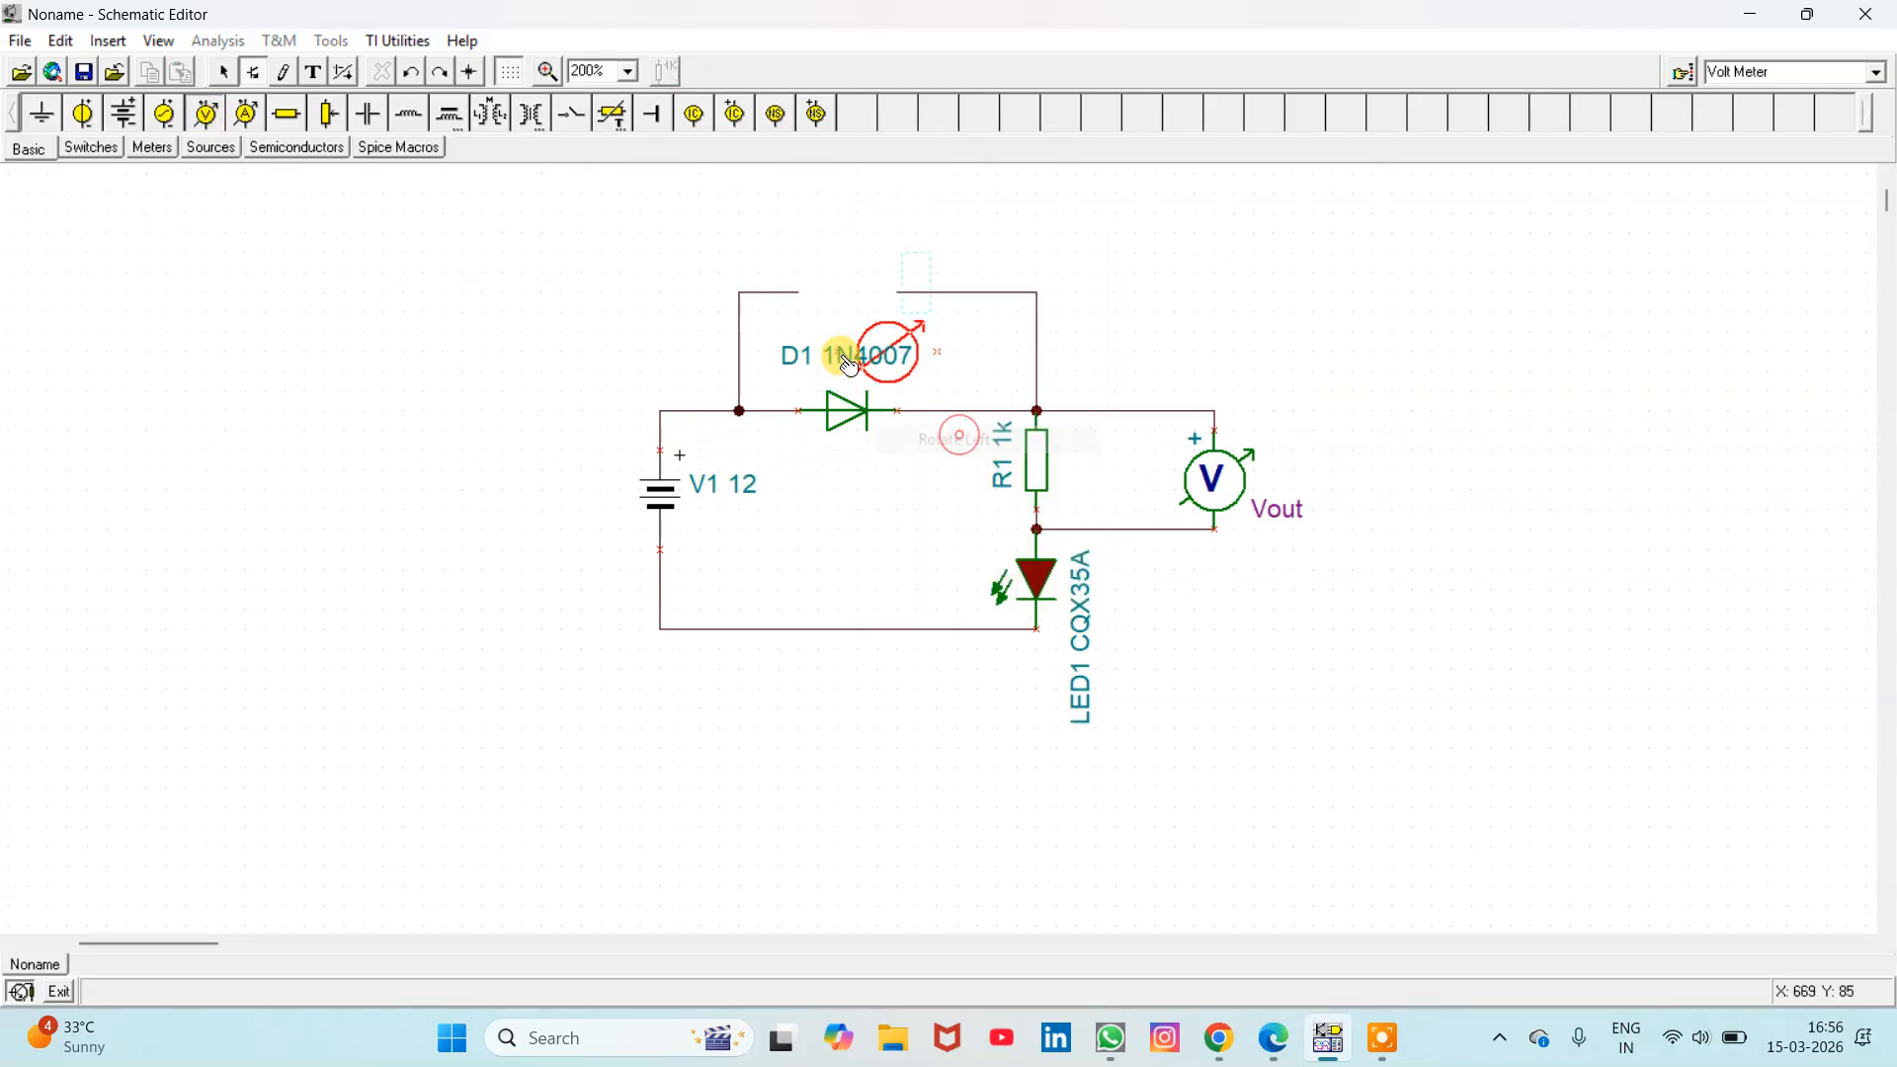
click(822, 303)
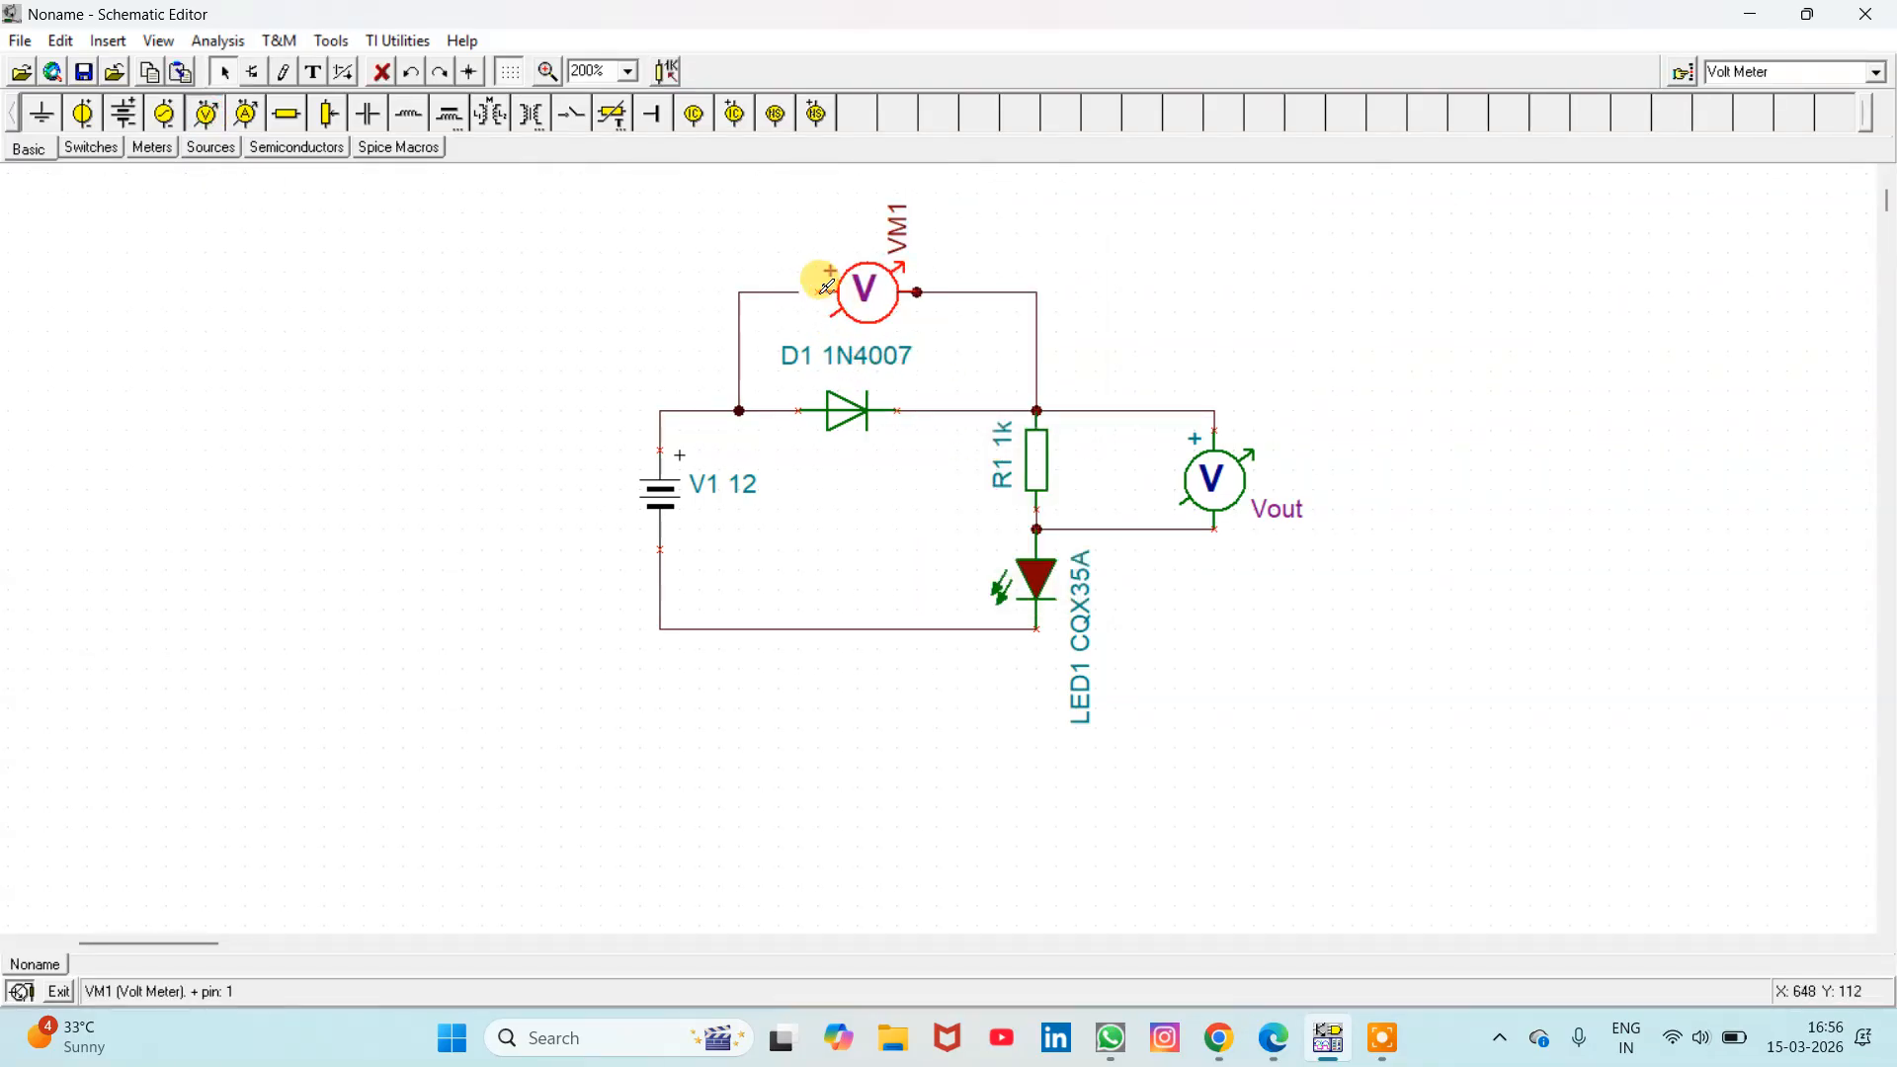
drag(819, 293, 781, 293)
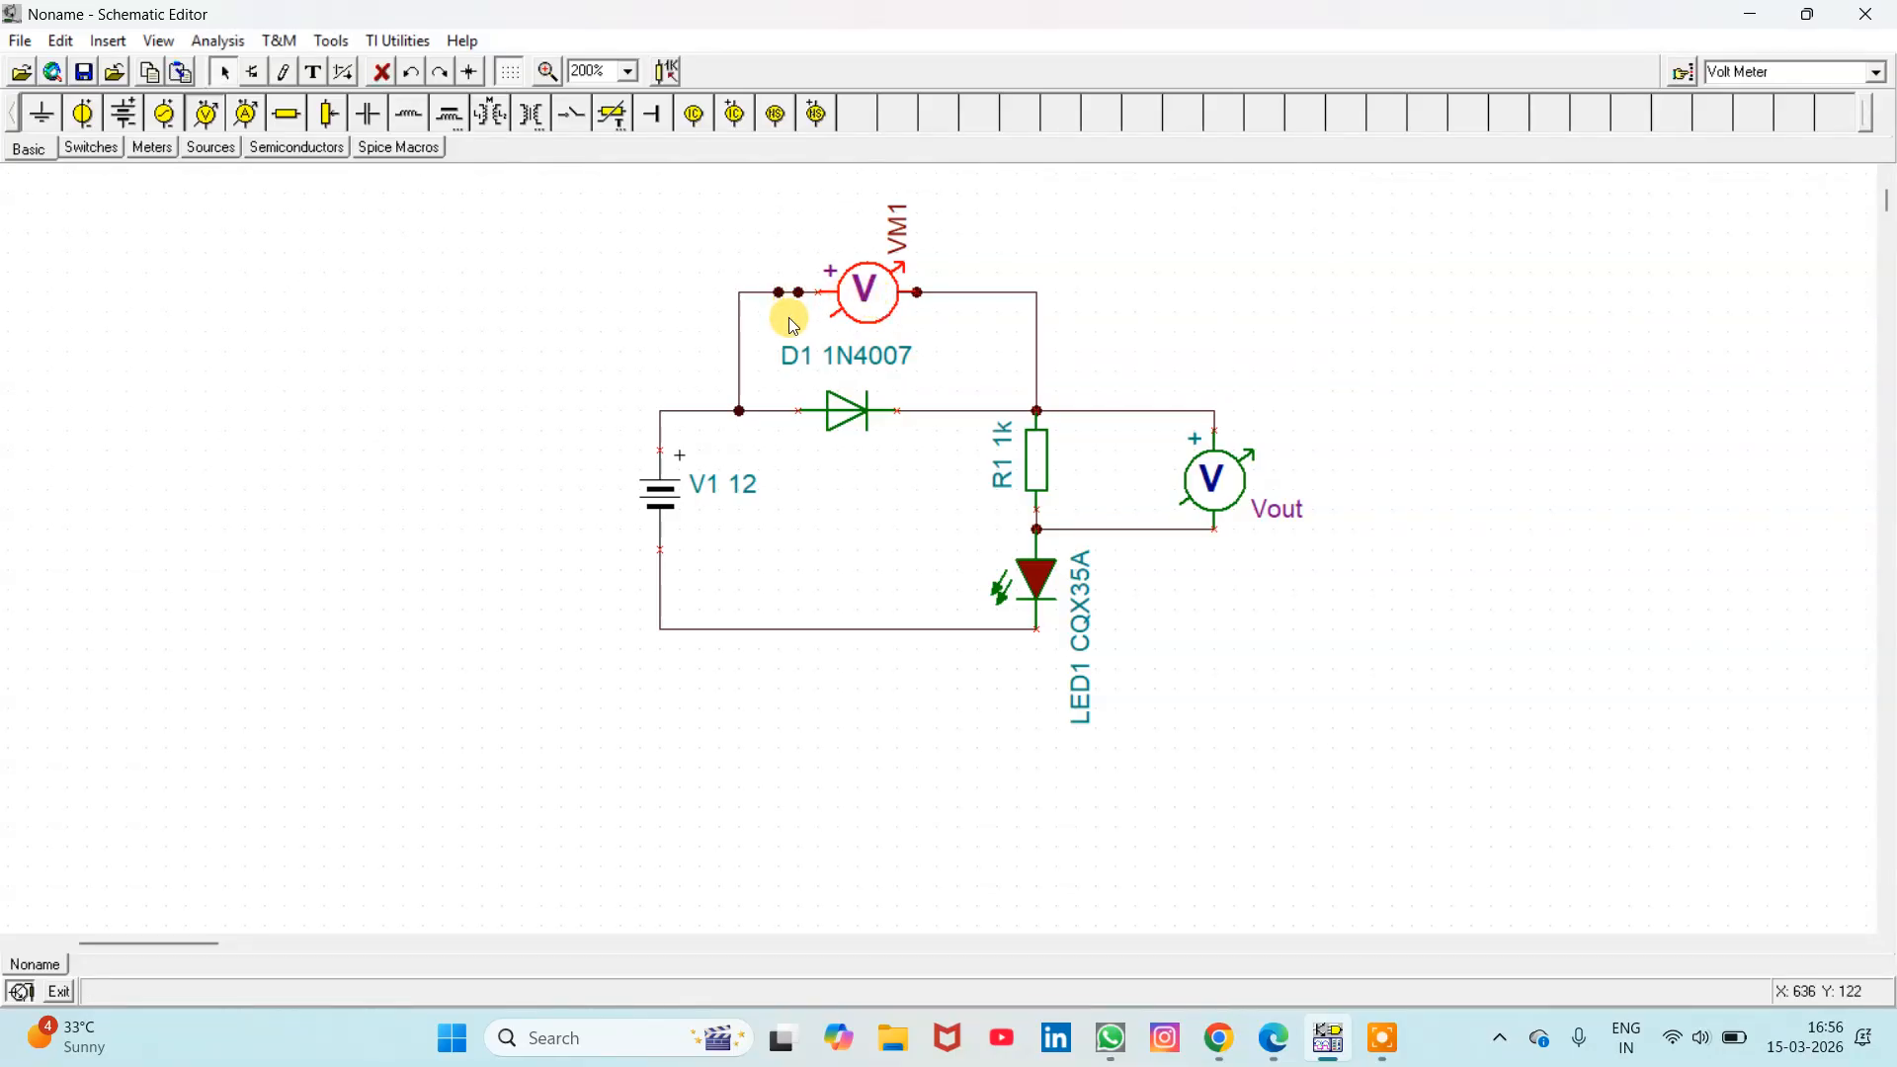
scroll(792, 321, up, 3)
scroll(827, 390, down, 2)
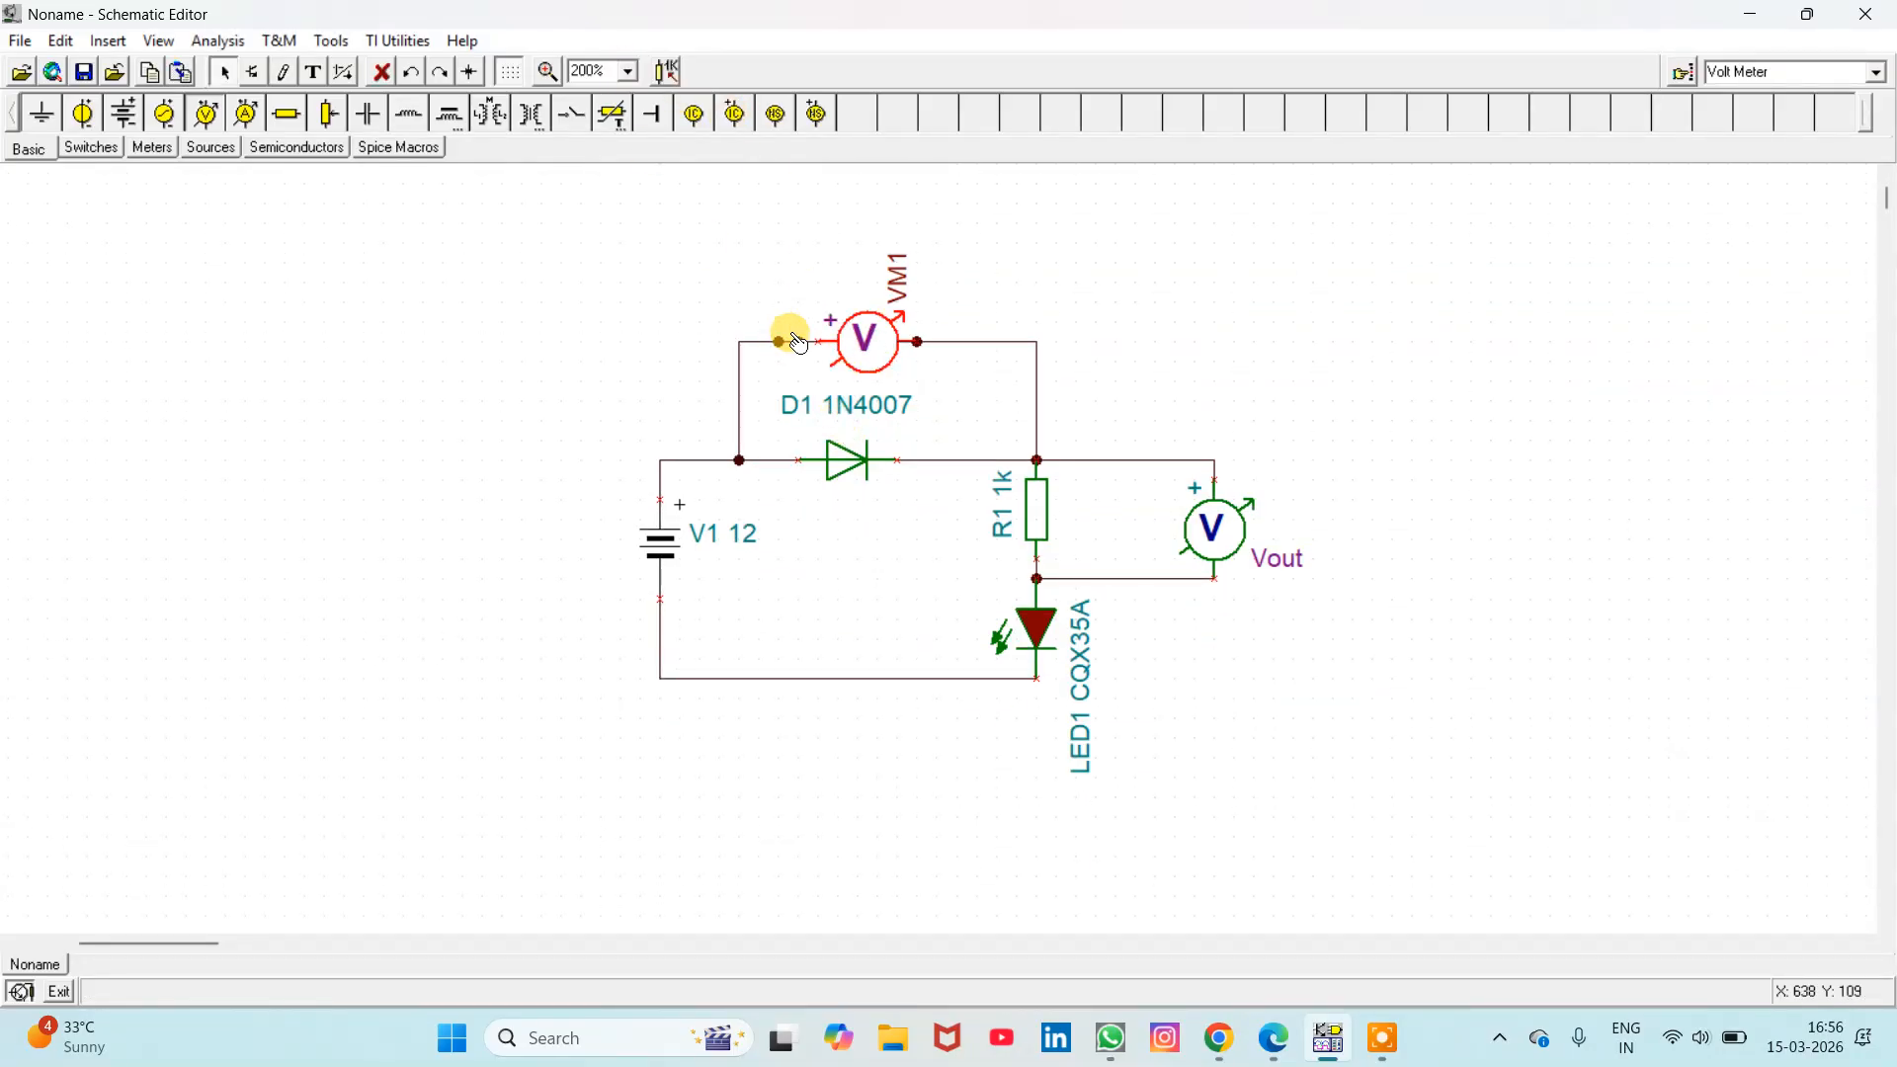
Step: Clean up the wiring on both sides of the voltmeter above the diode by removing the surplus junction dots
click(804, 352)
click(918, 342)
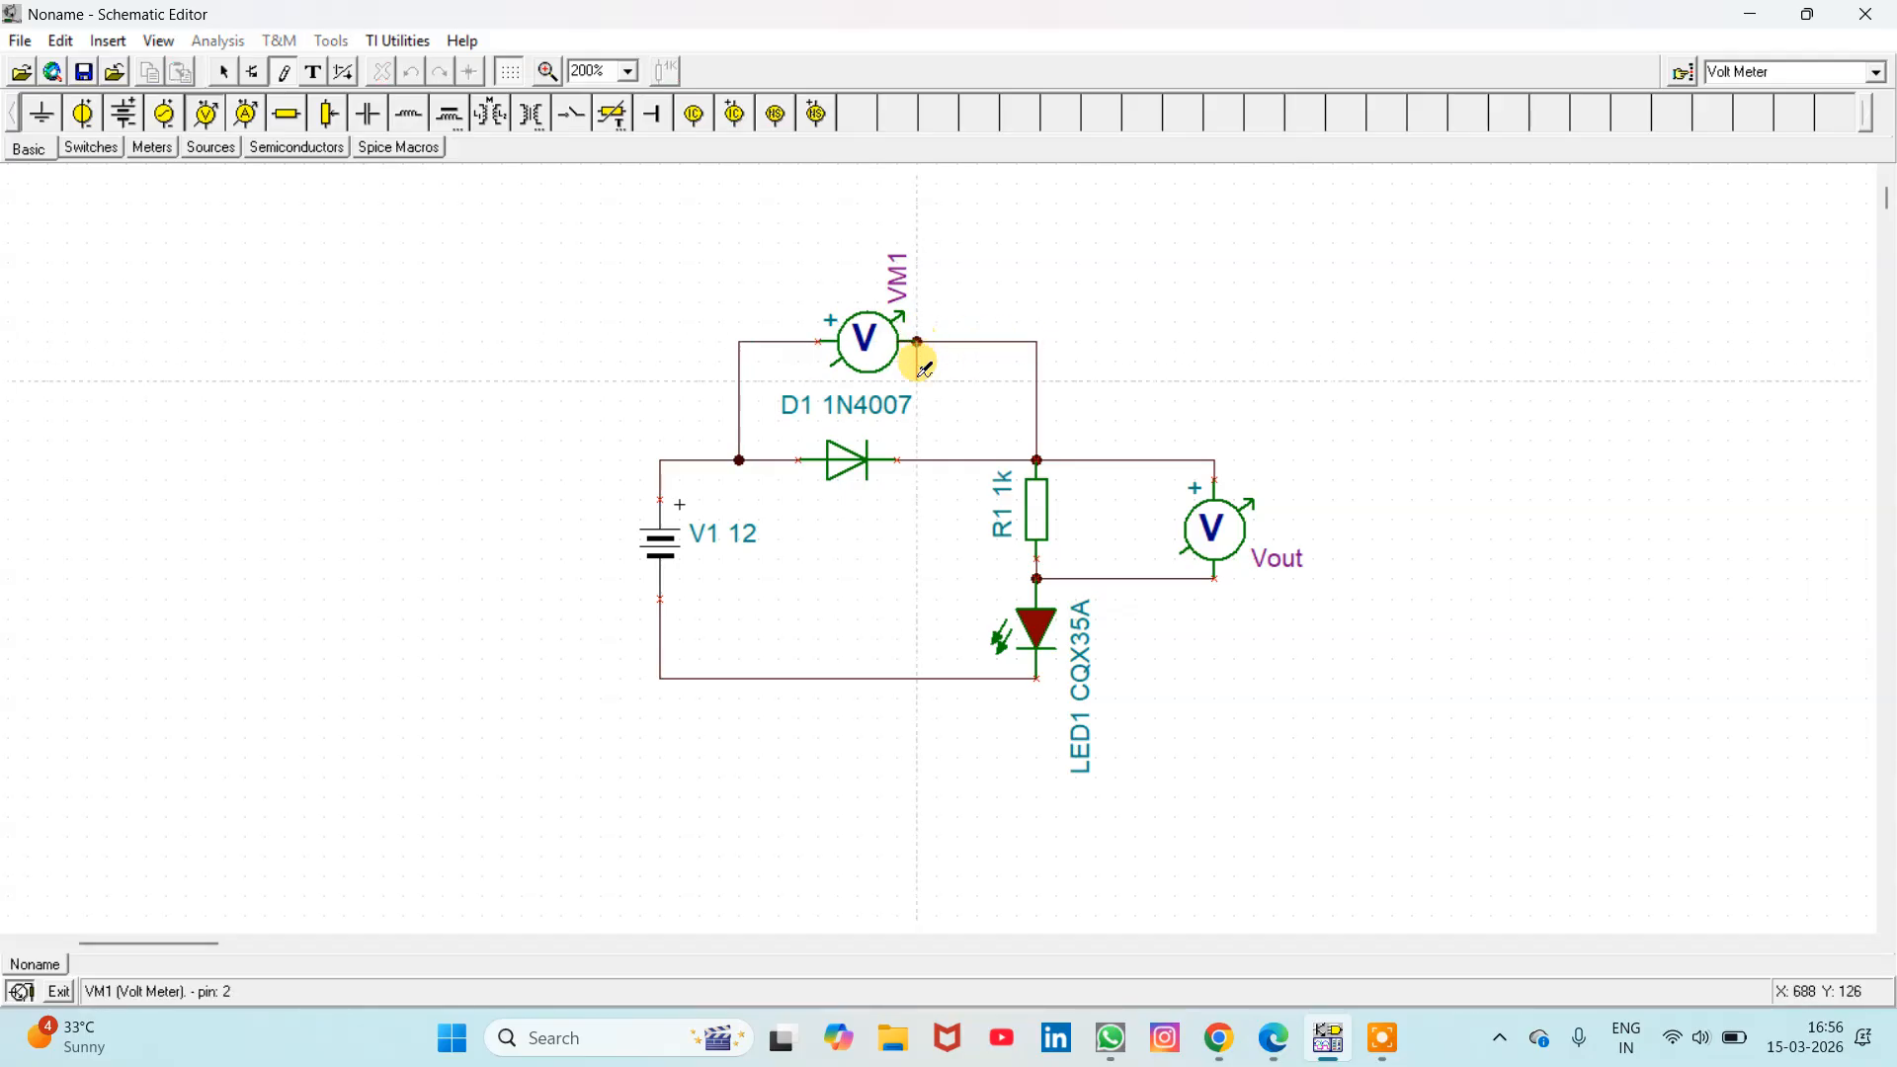
right_click(951, 381)
click(987, 389)
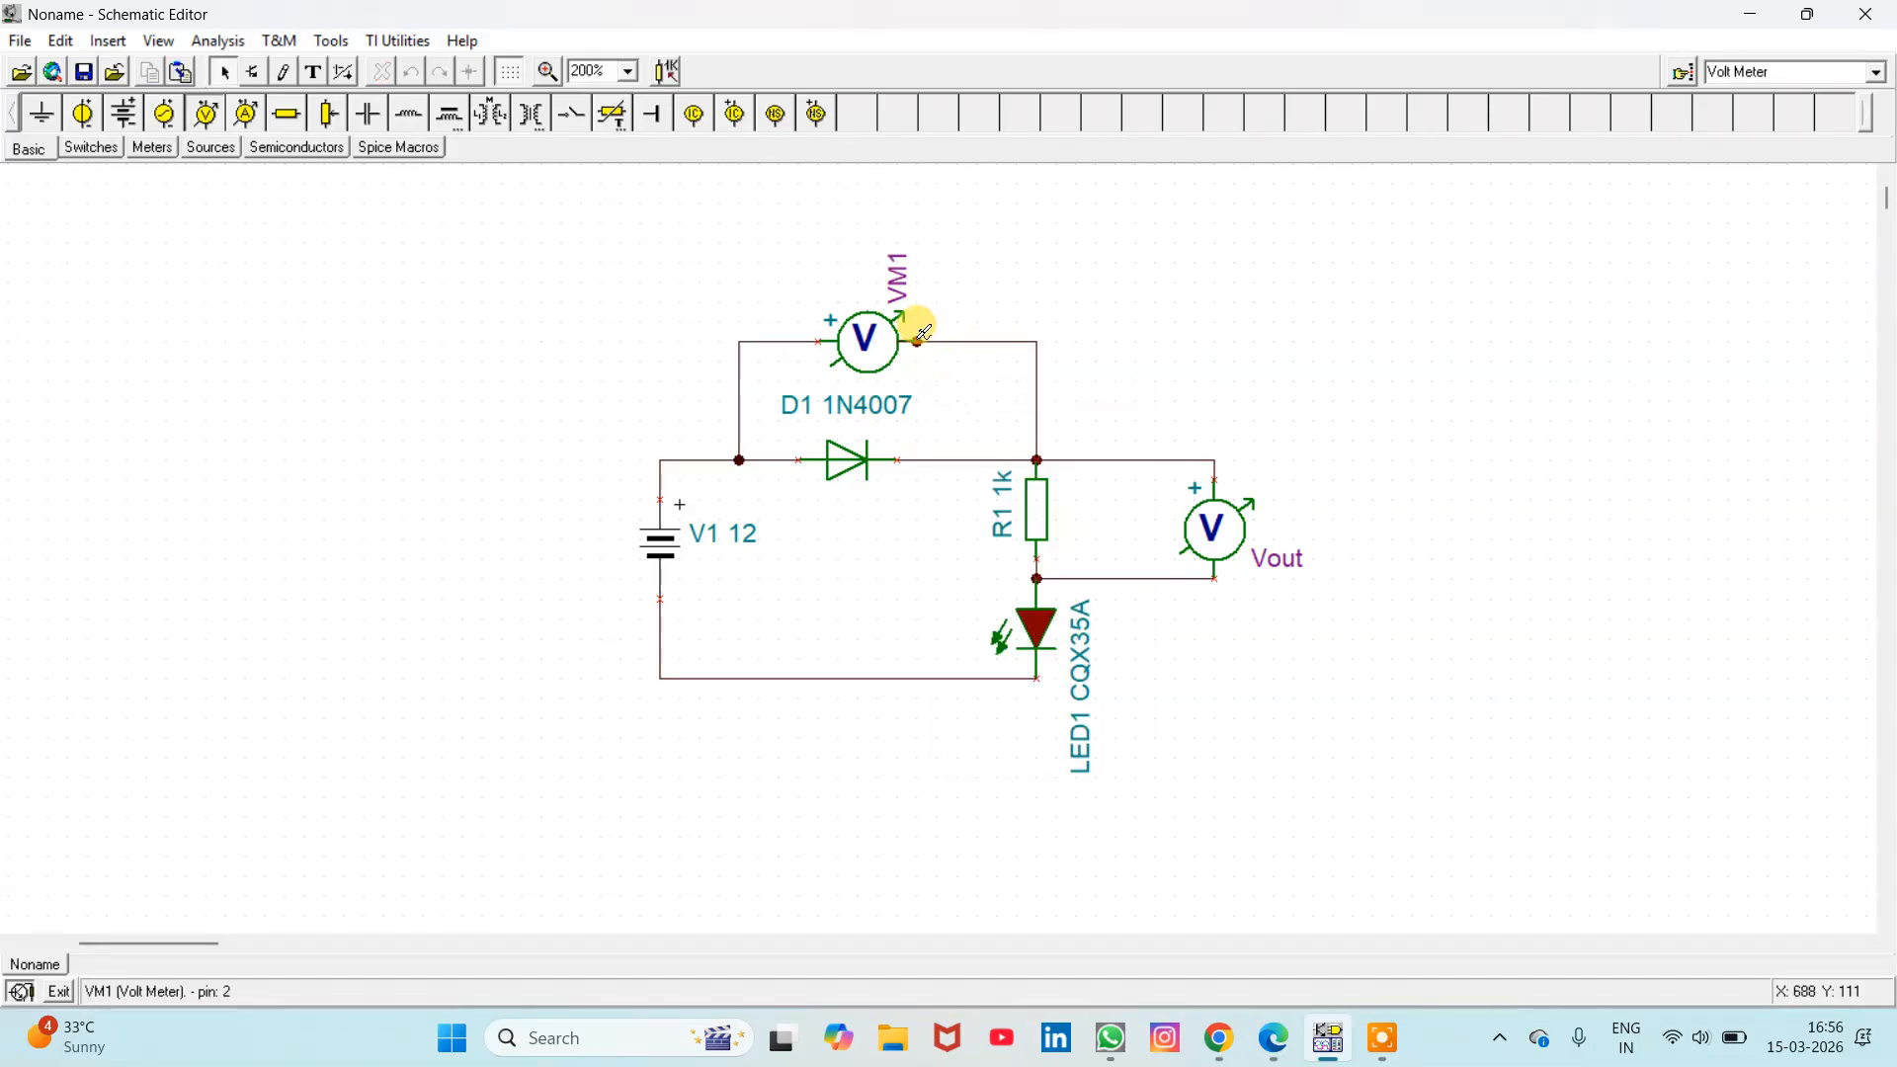
click(918, 338)
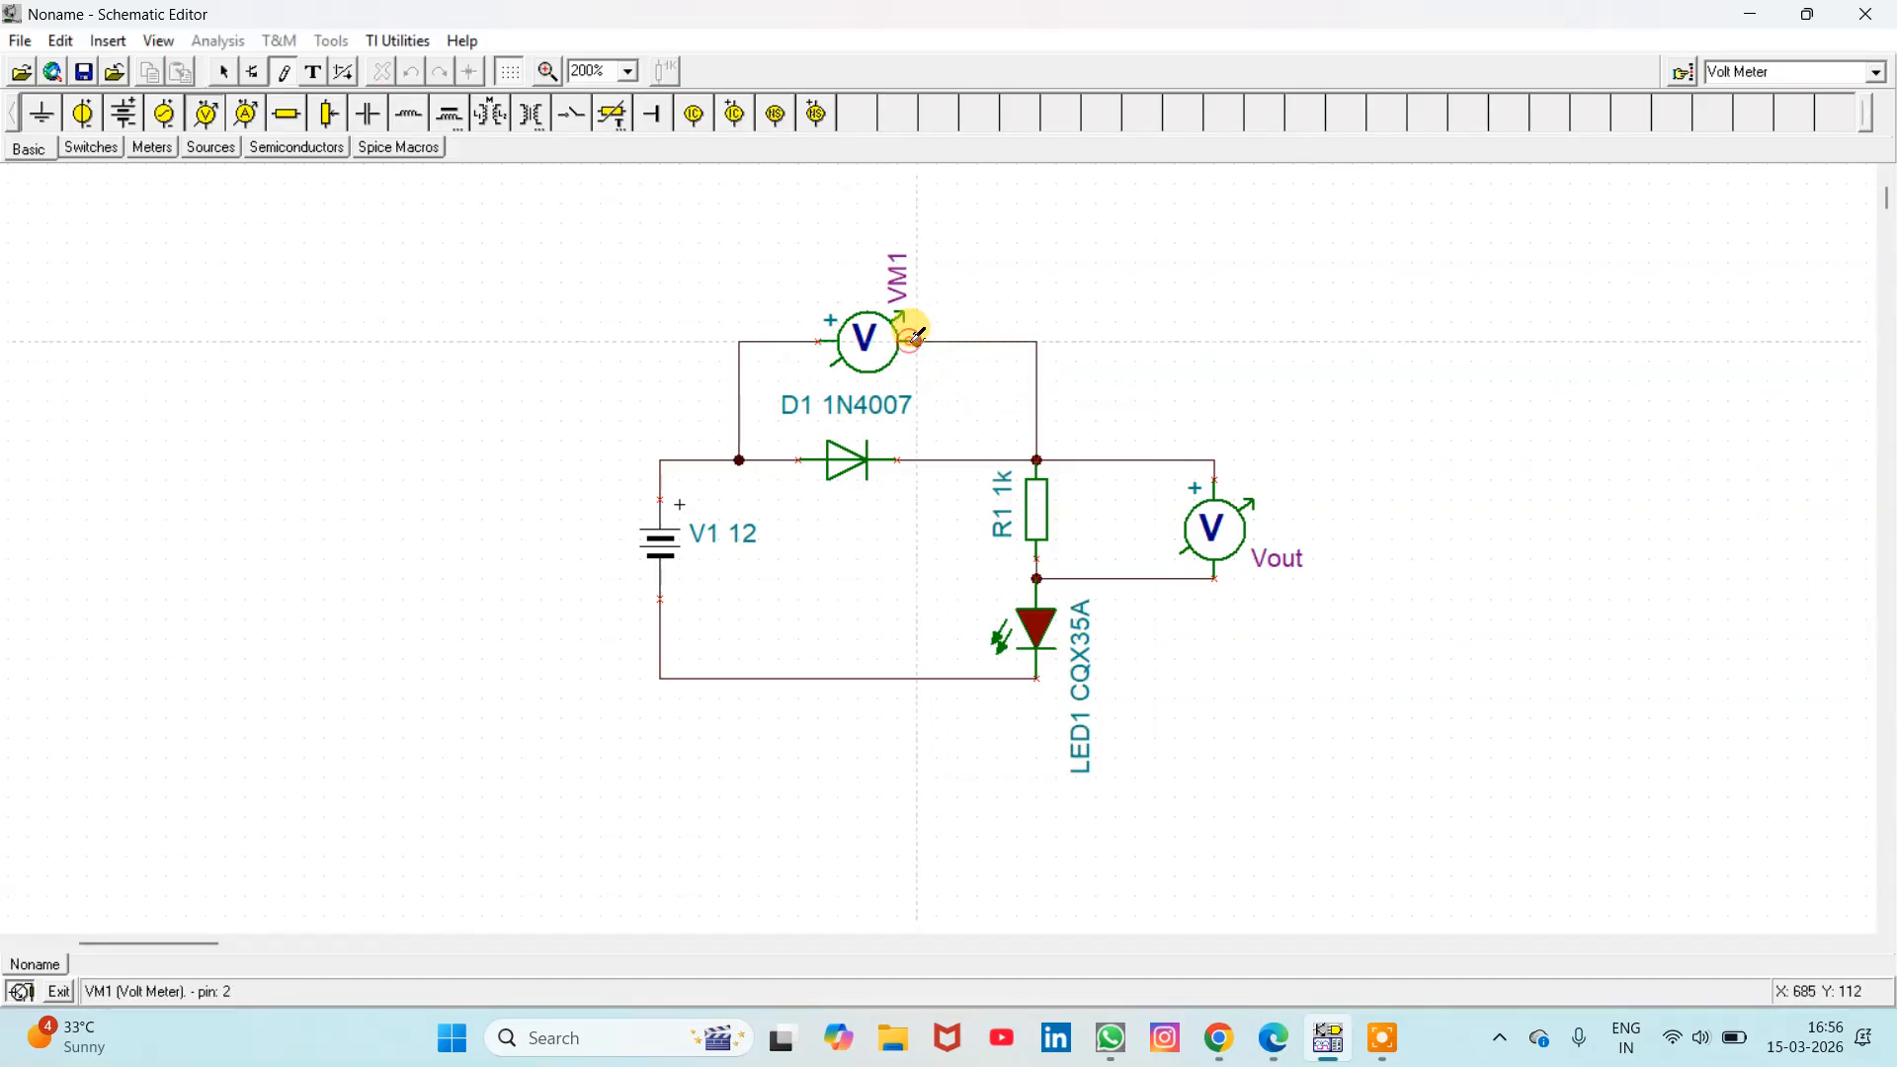
right_click(982, 311)
click(1055, 330)
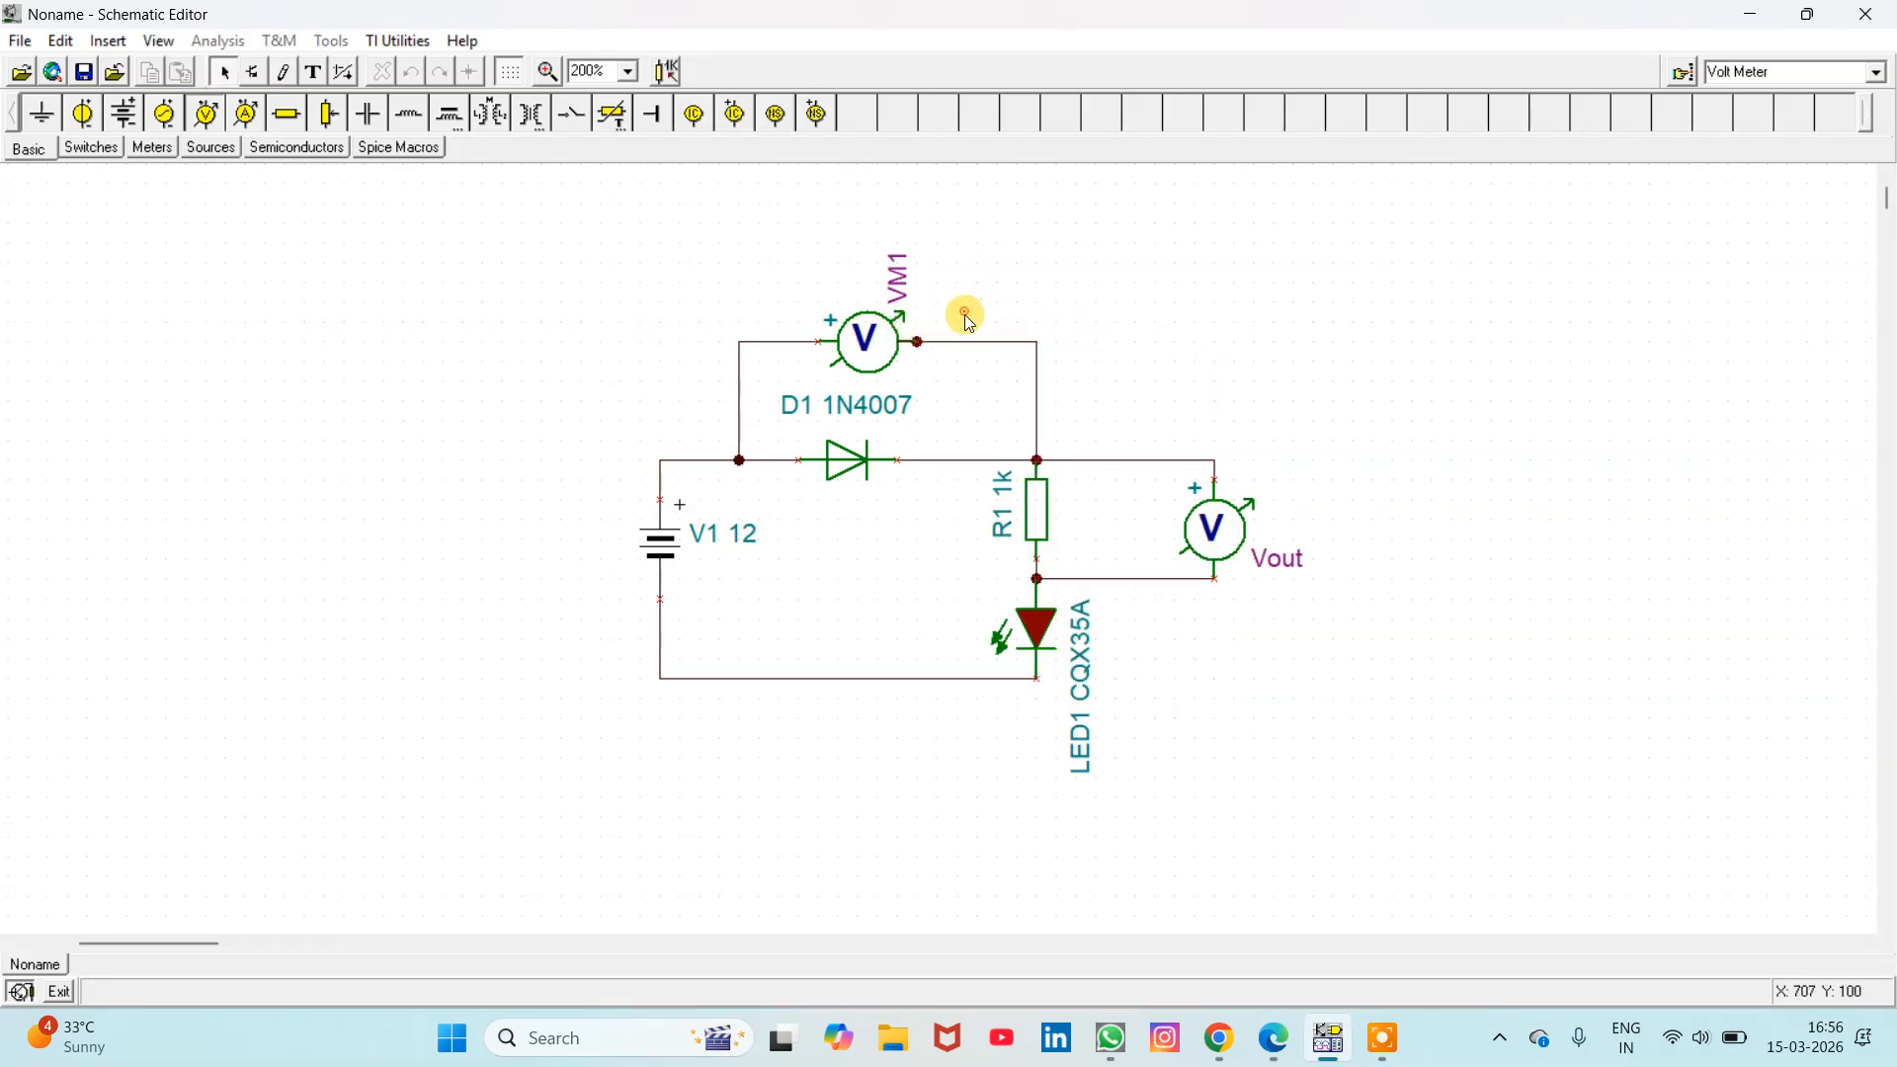
drag(901, 360, 886, 378)
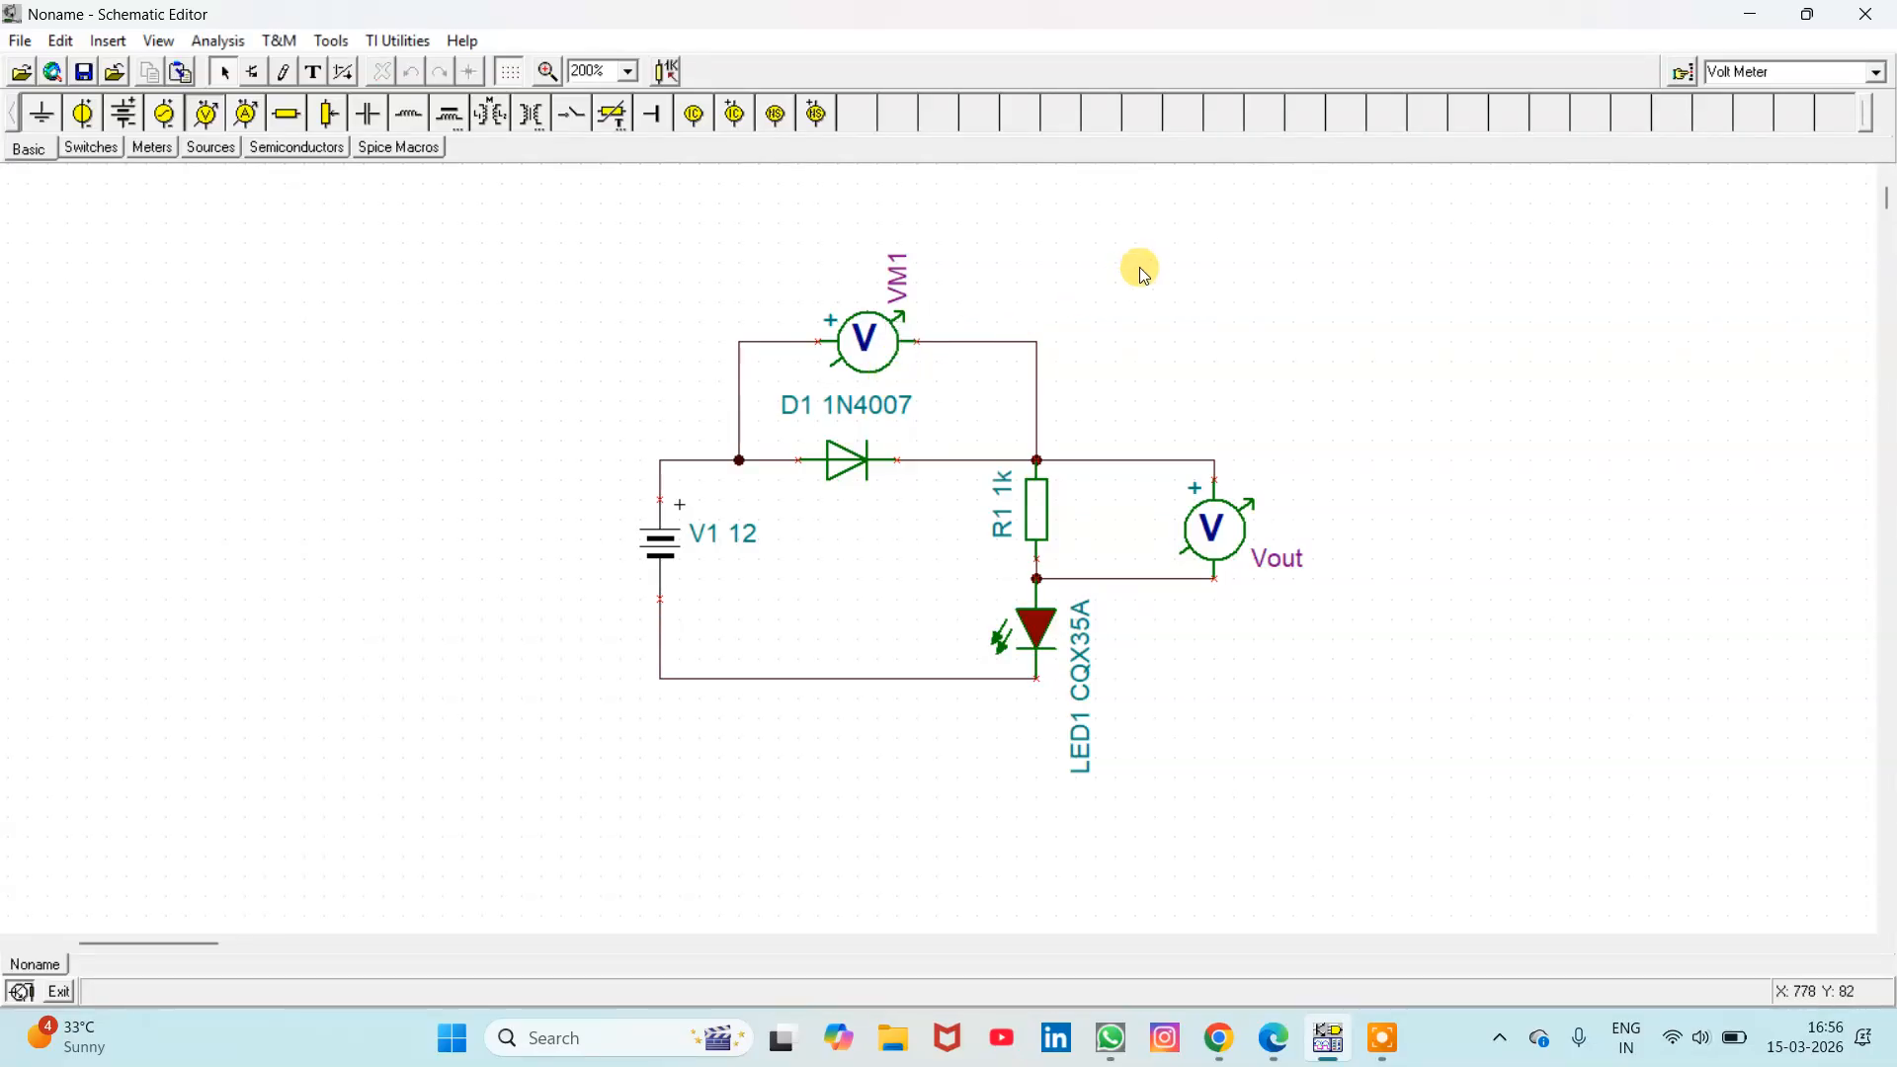
Step: Rotate the label of the voltmeter above the diode to horizontal and rename the voltmeter Vd
click(899, 265)
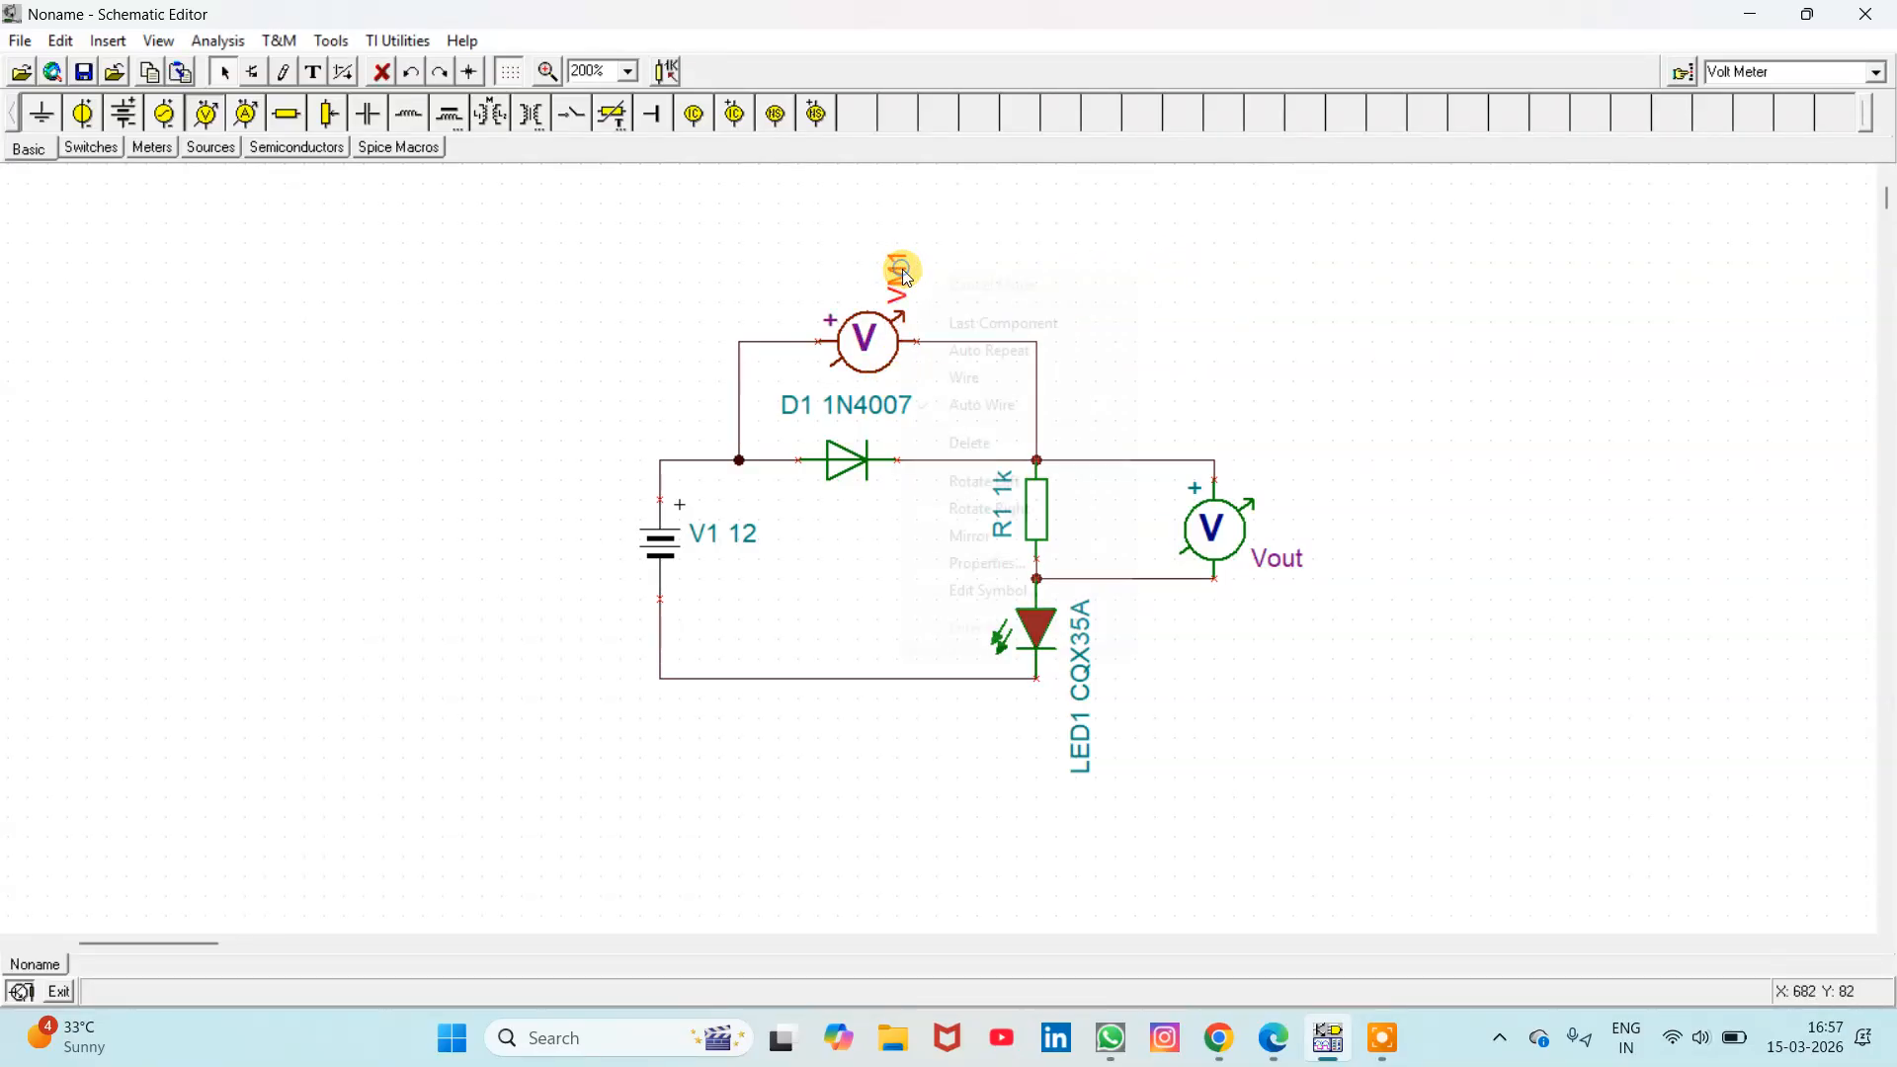
right_click(901, 268)
click(990, 508)
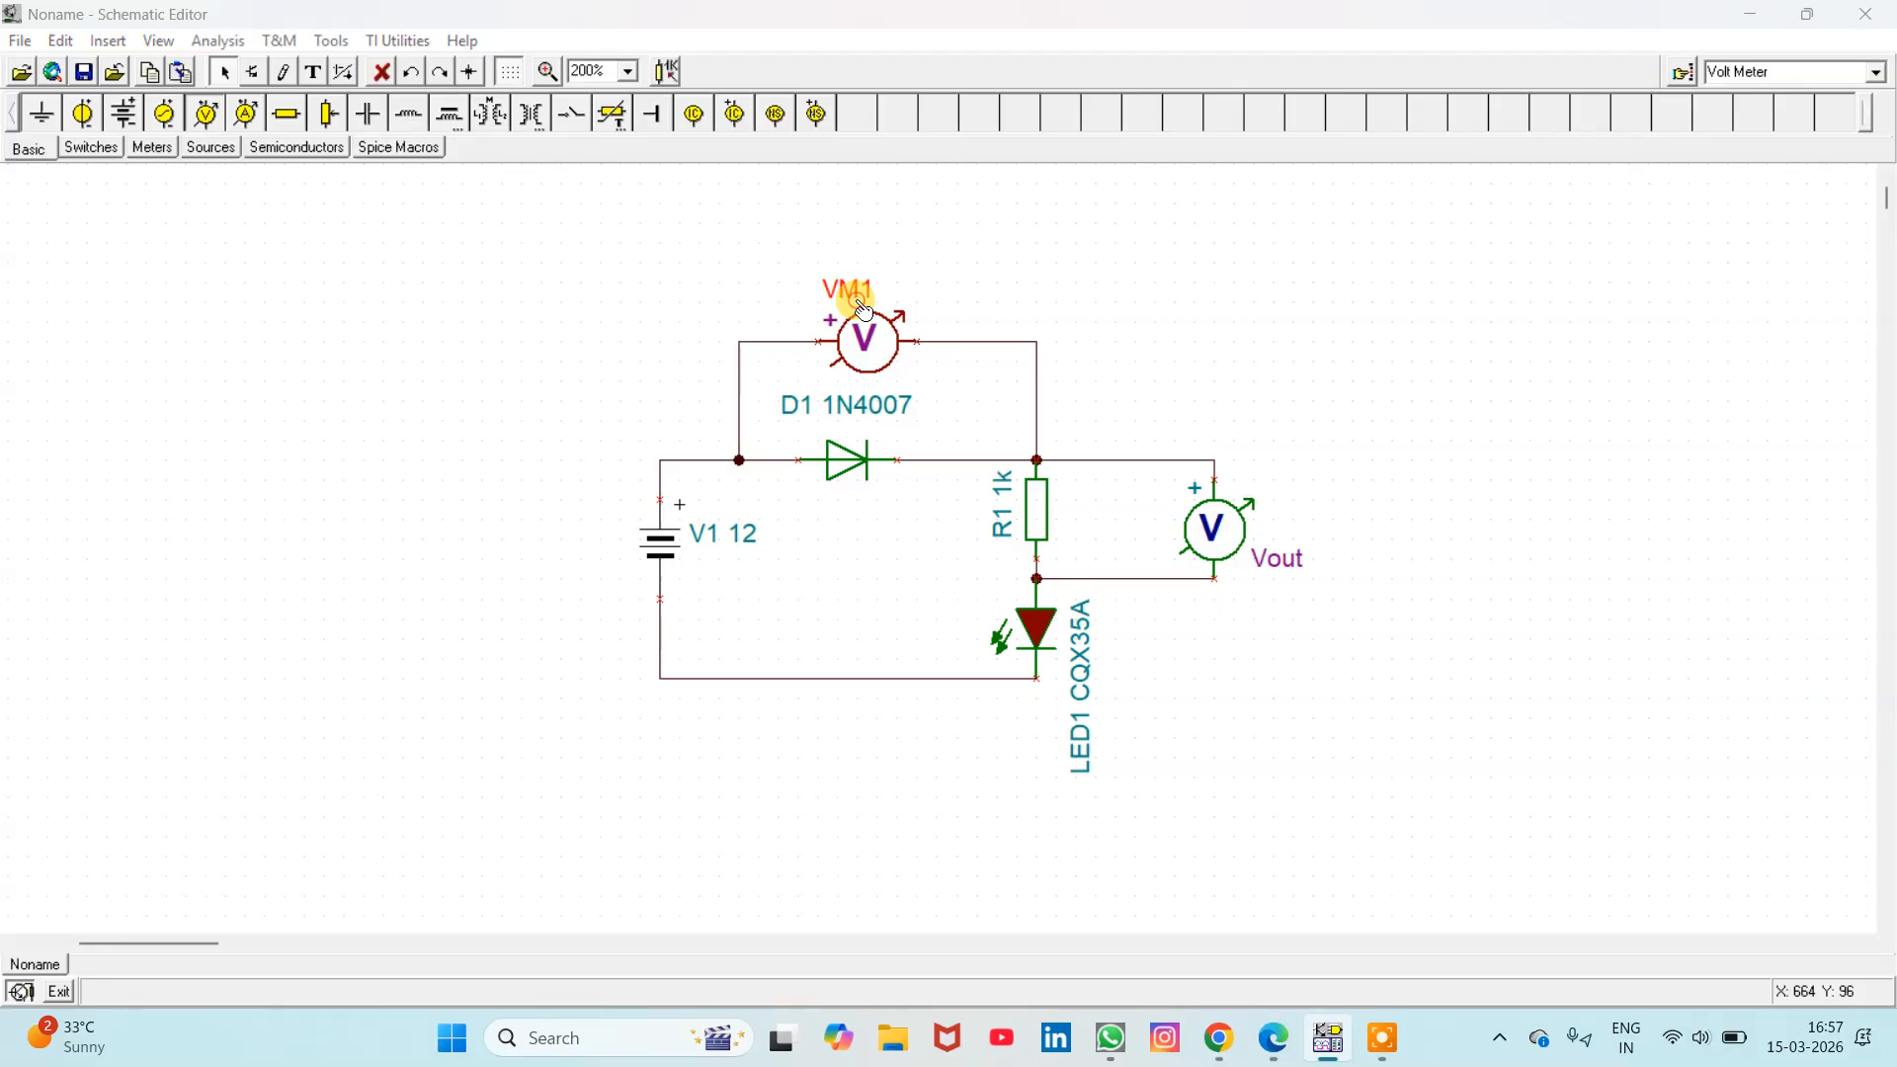
double_click(854, 295)
click(1026, 429)
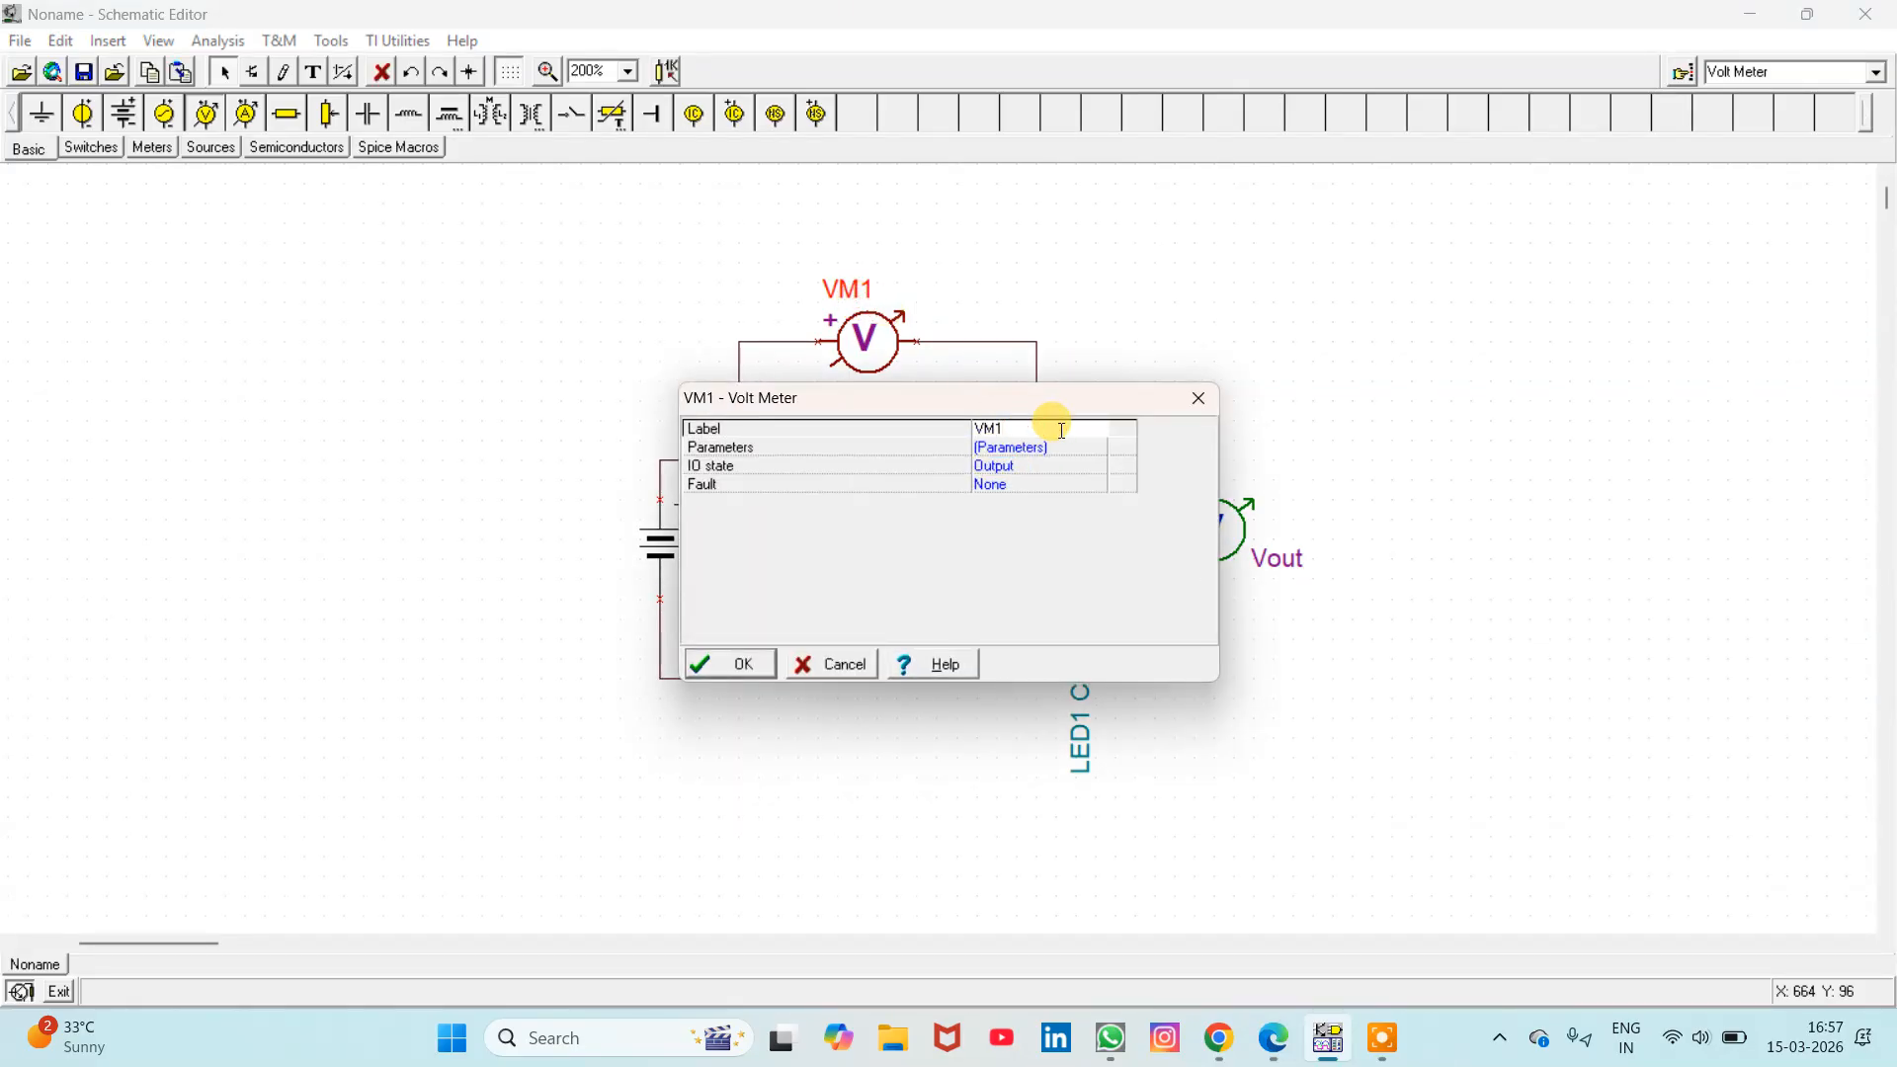
text(Vd)
key(Return)
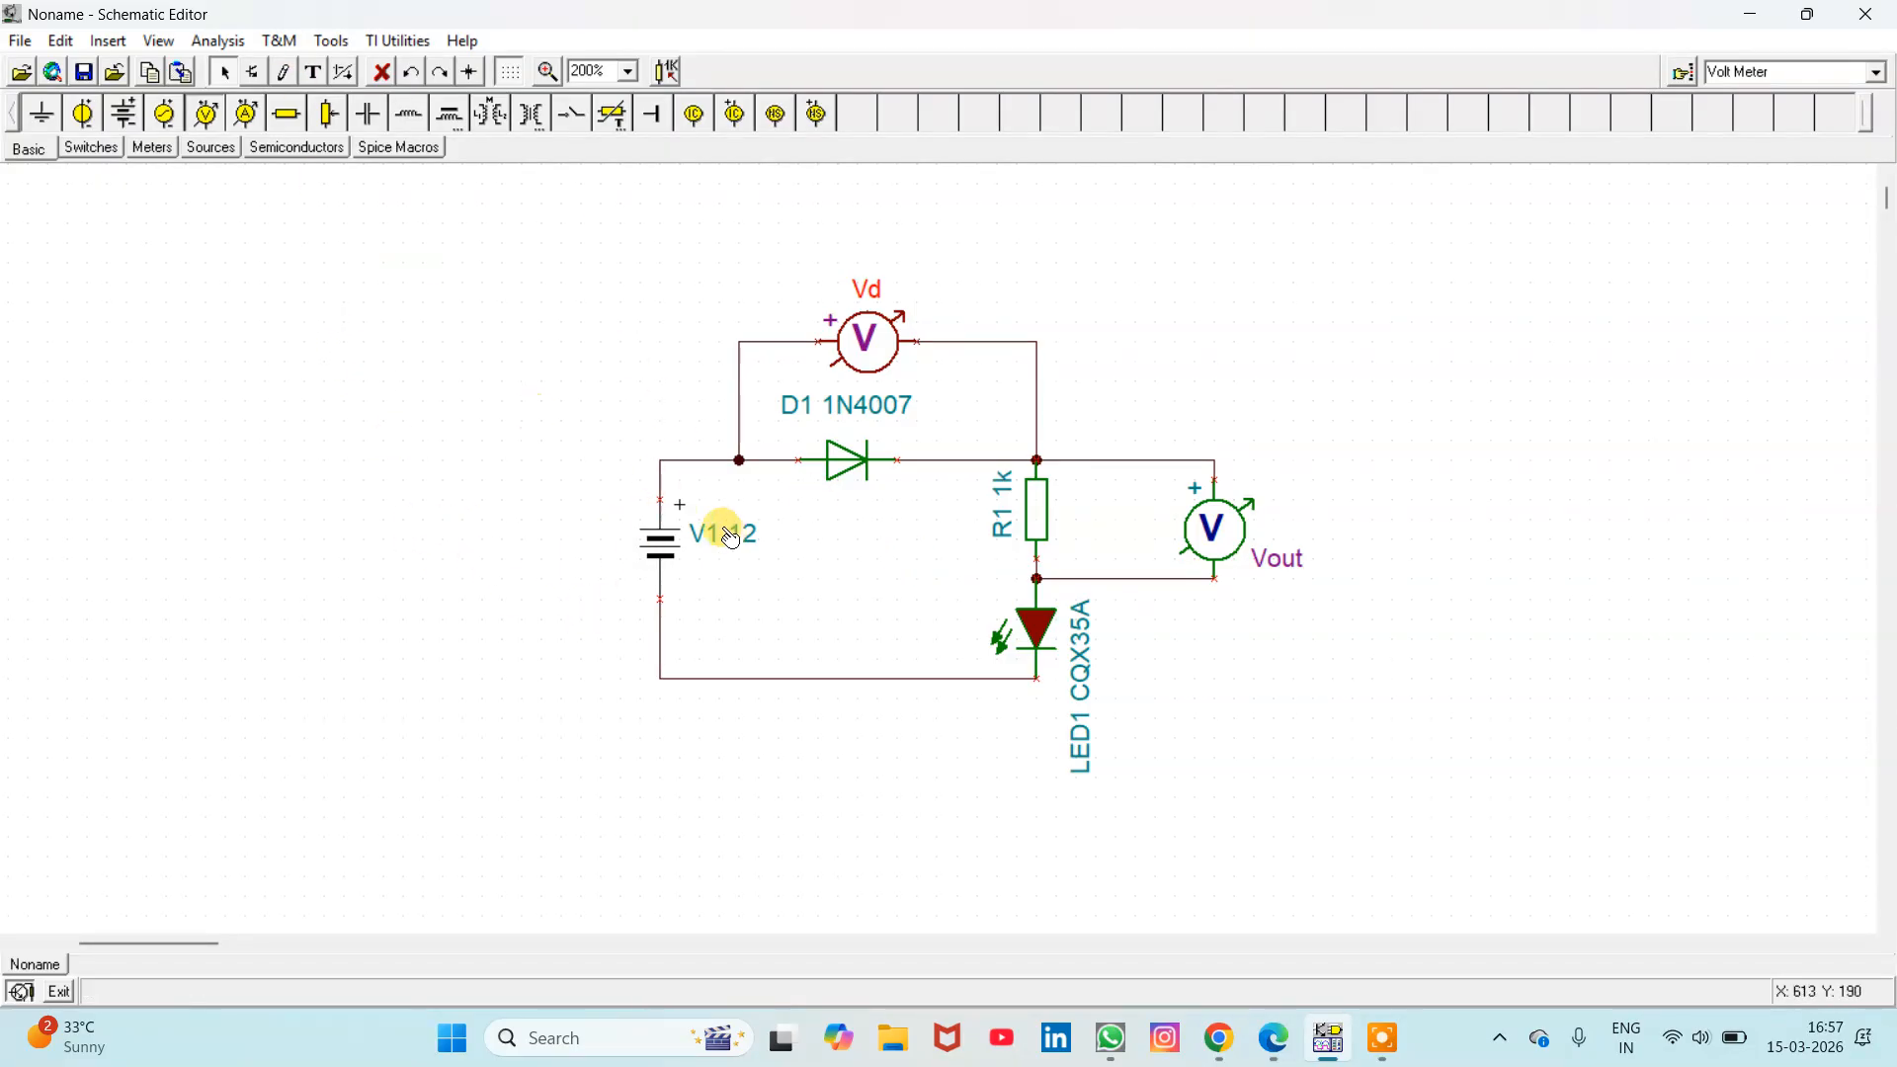
Step: Run a transient analysis of the battery-fed circuit, and view Vd and Vout as separate curves in the maximized result window before closing it
click(227, 40)
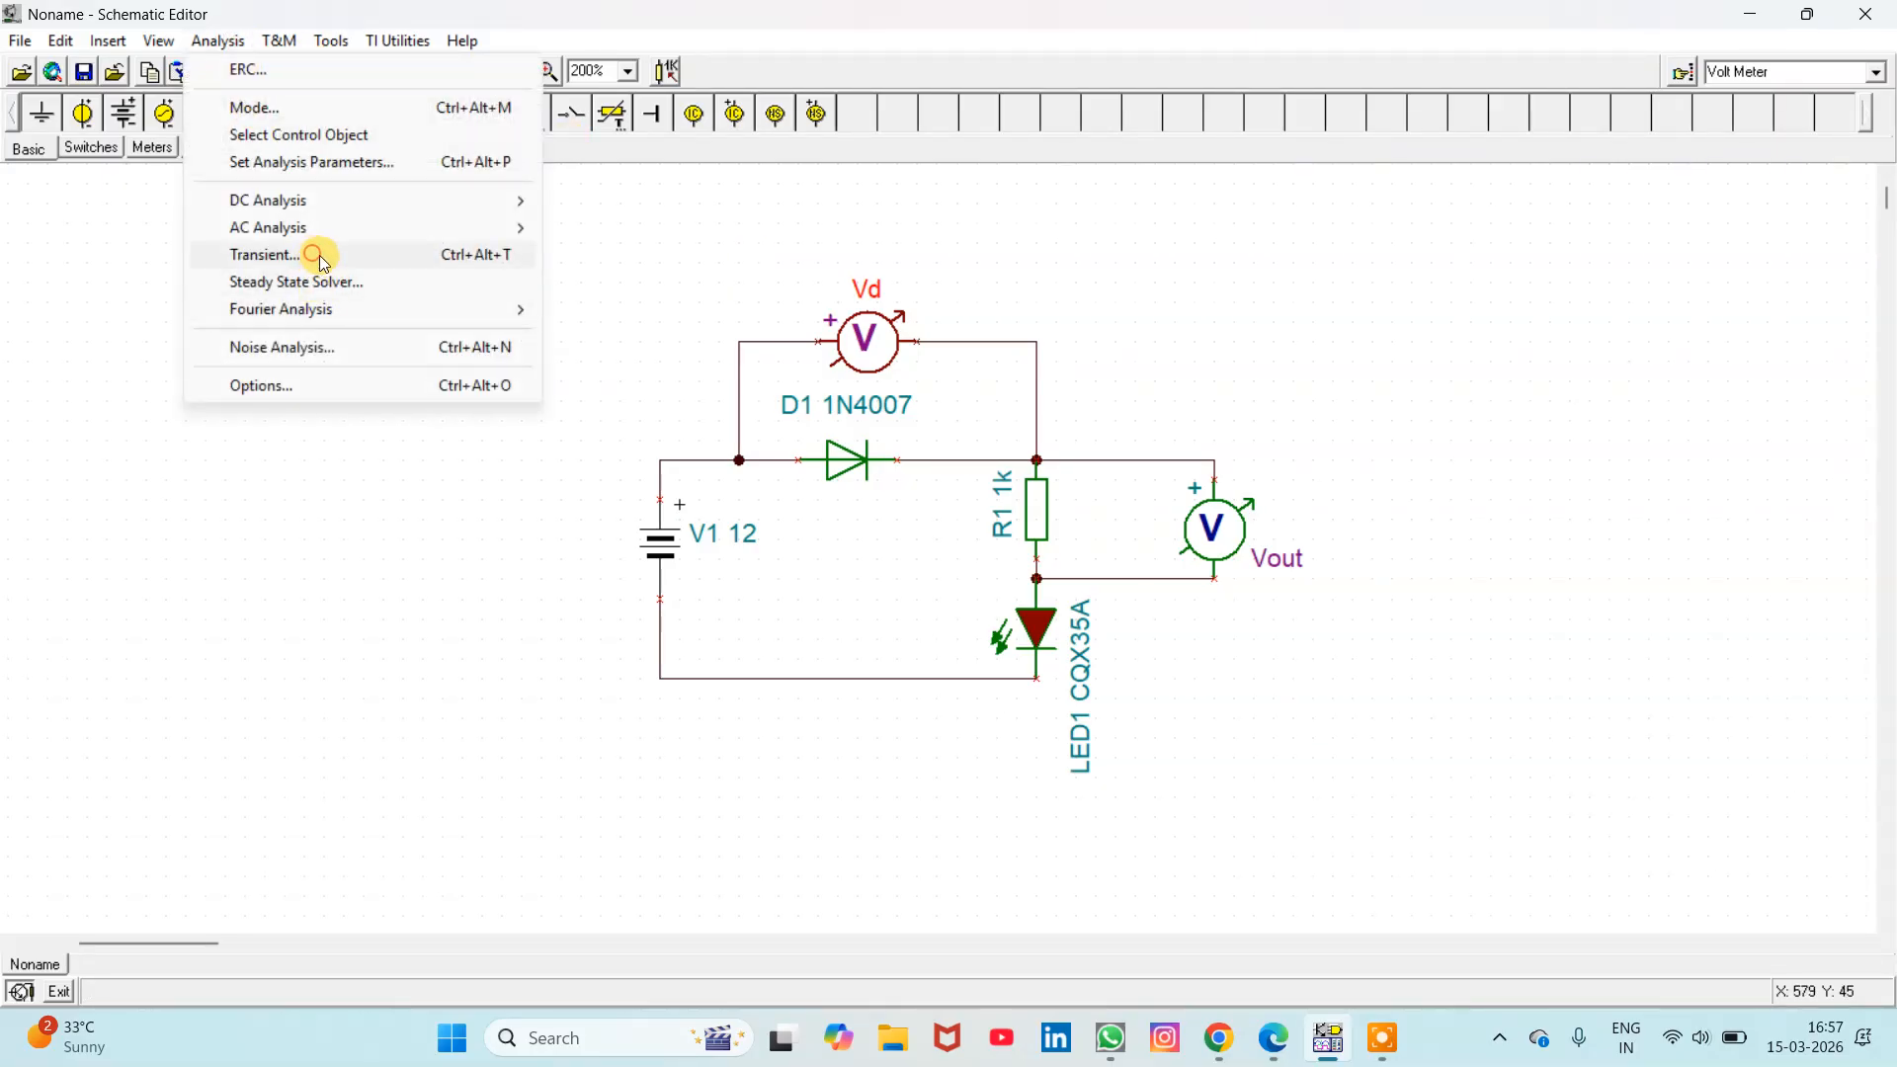
click(323, 259)
click(1099, 465)
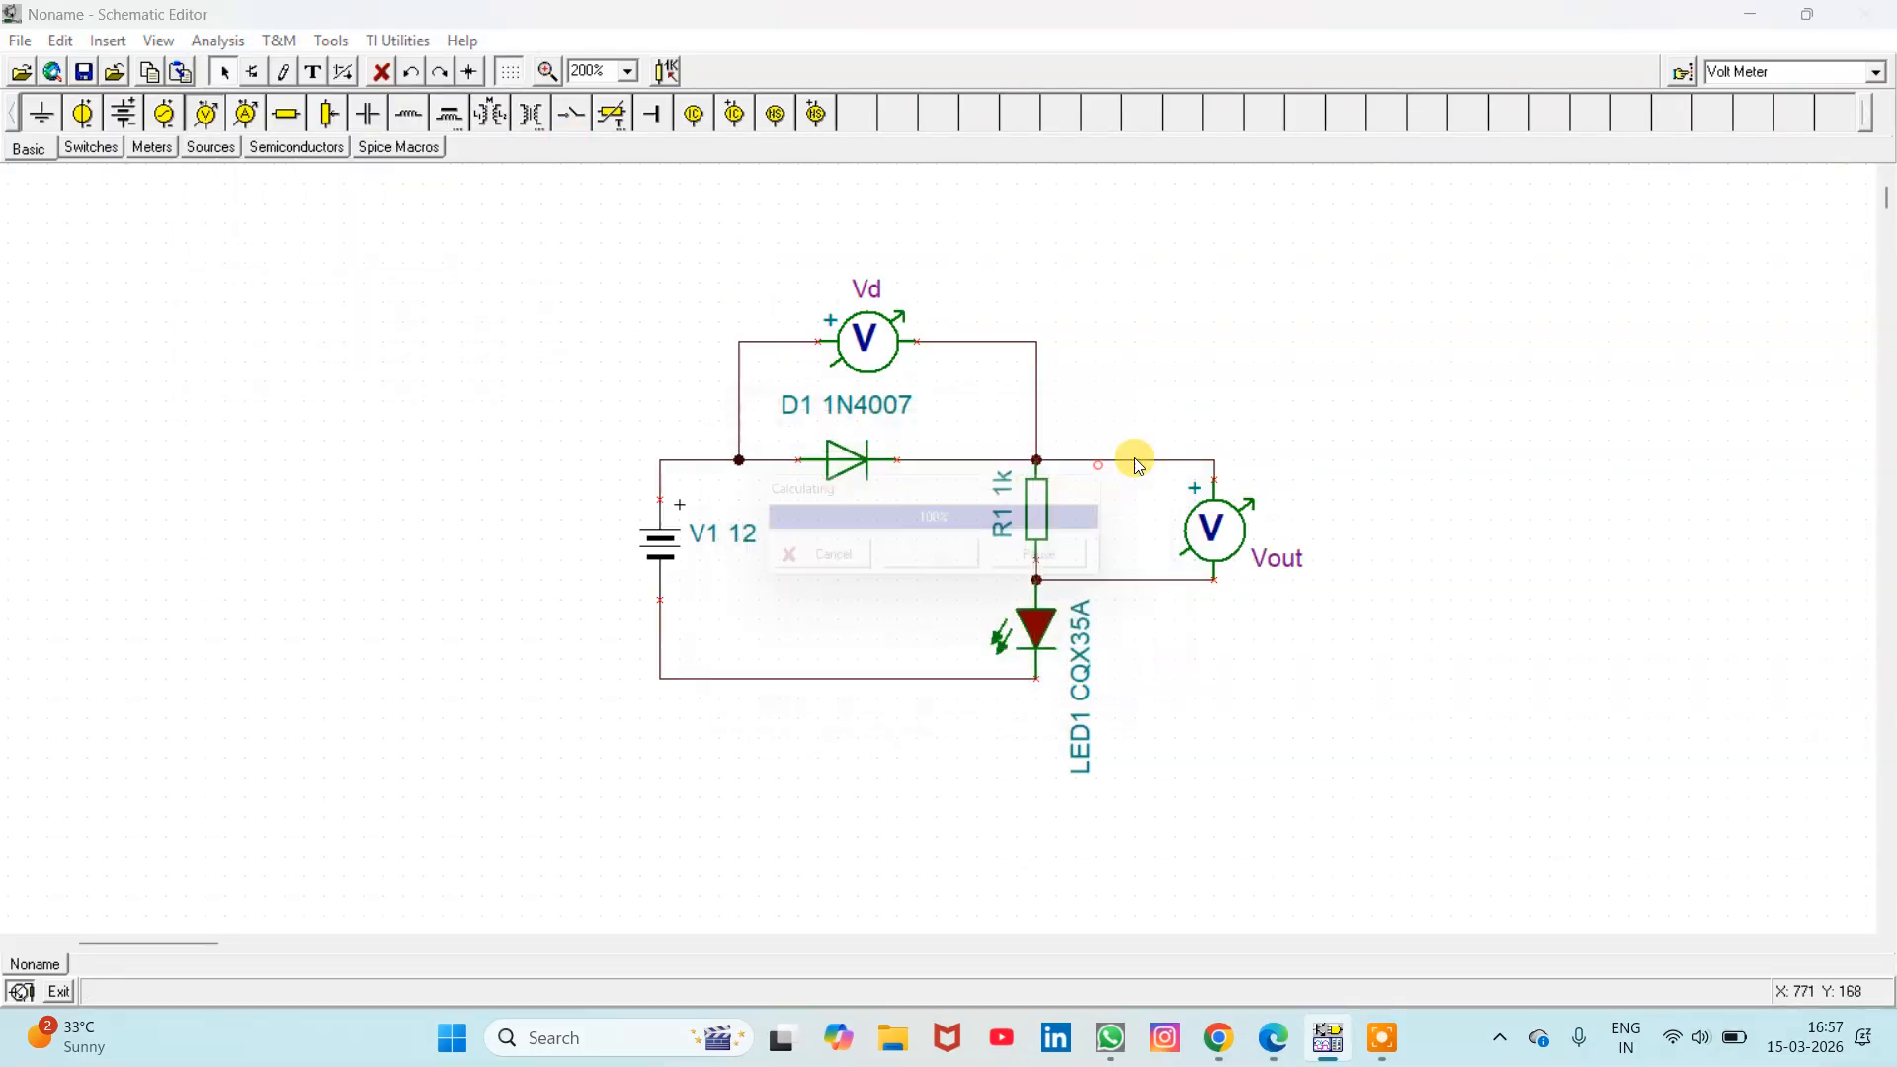
click(372, 88)
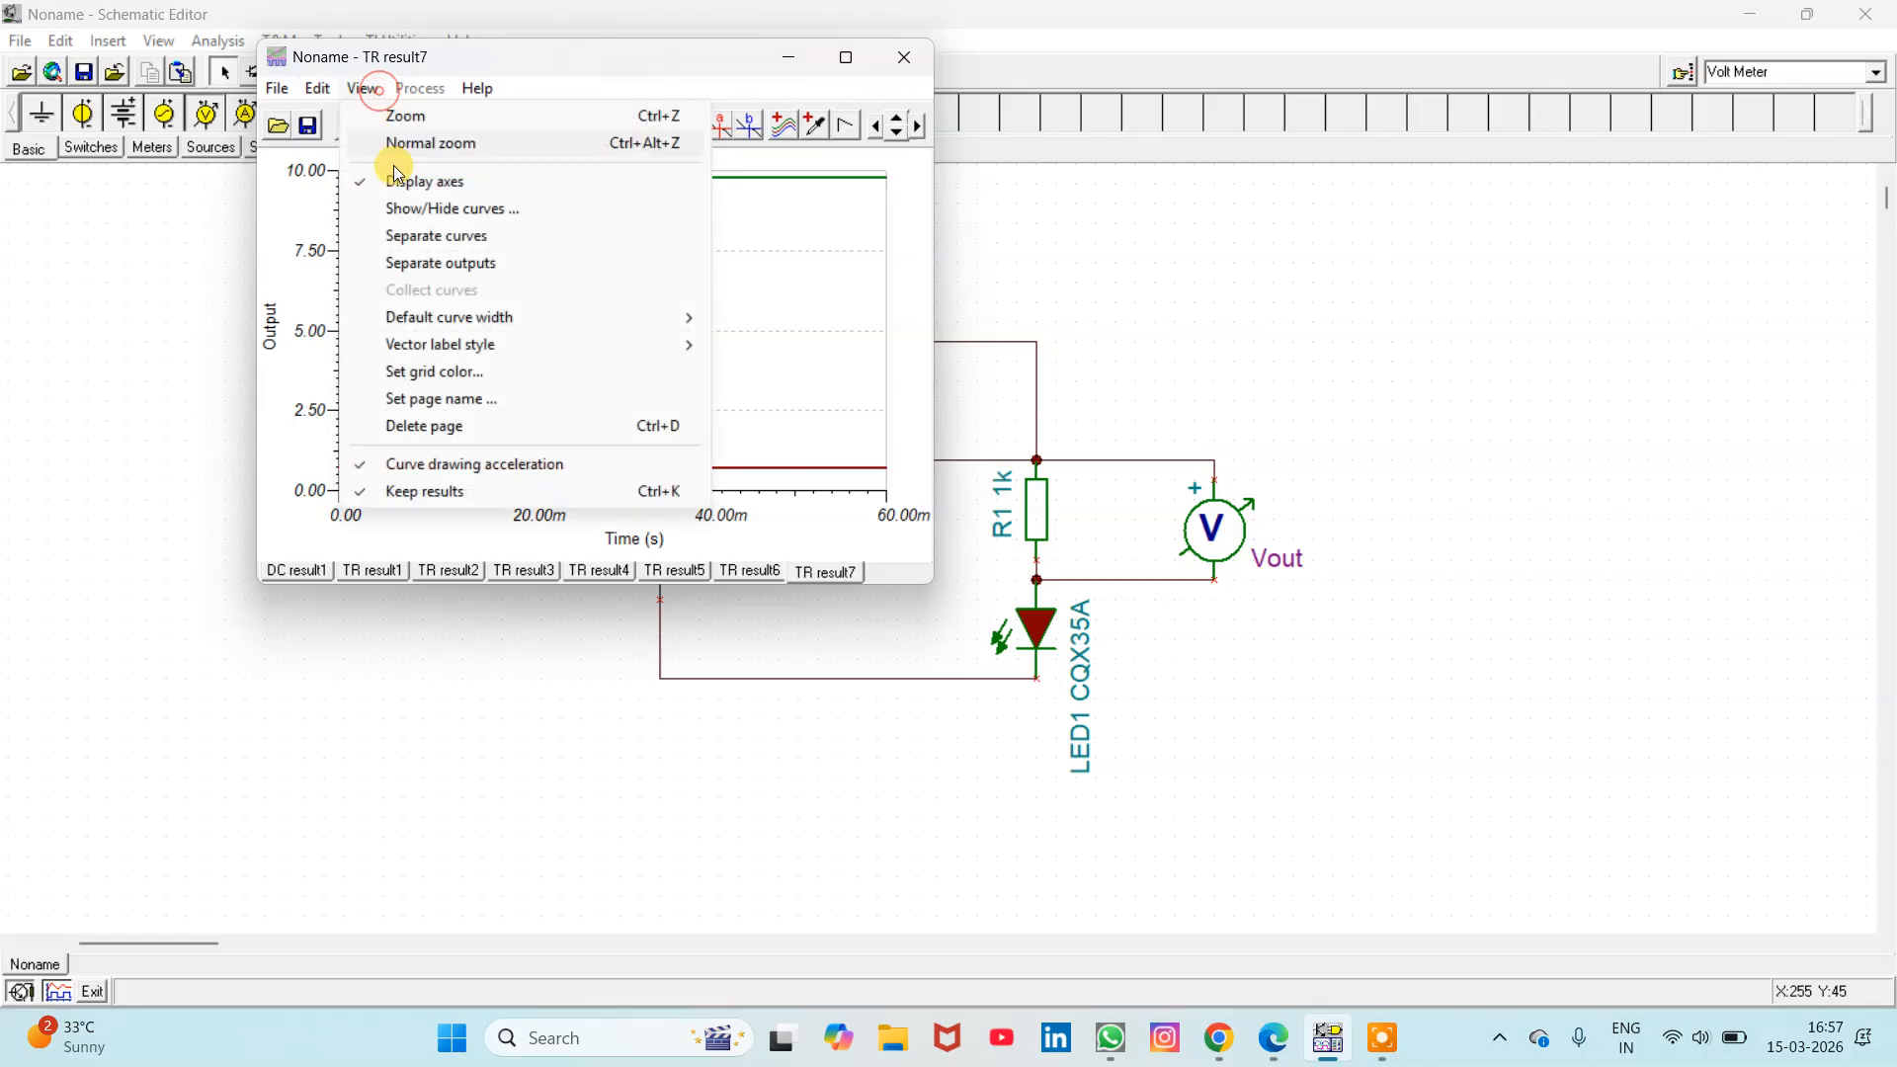
click(425, 235)
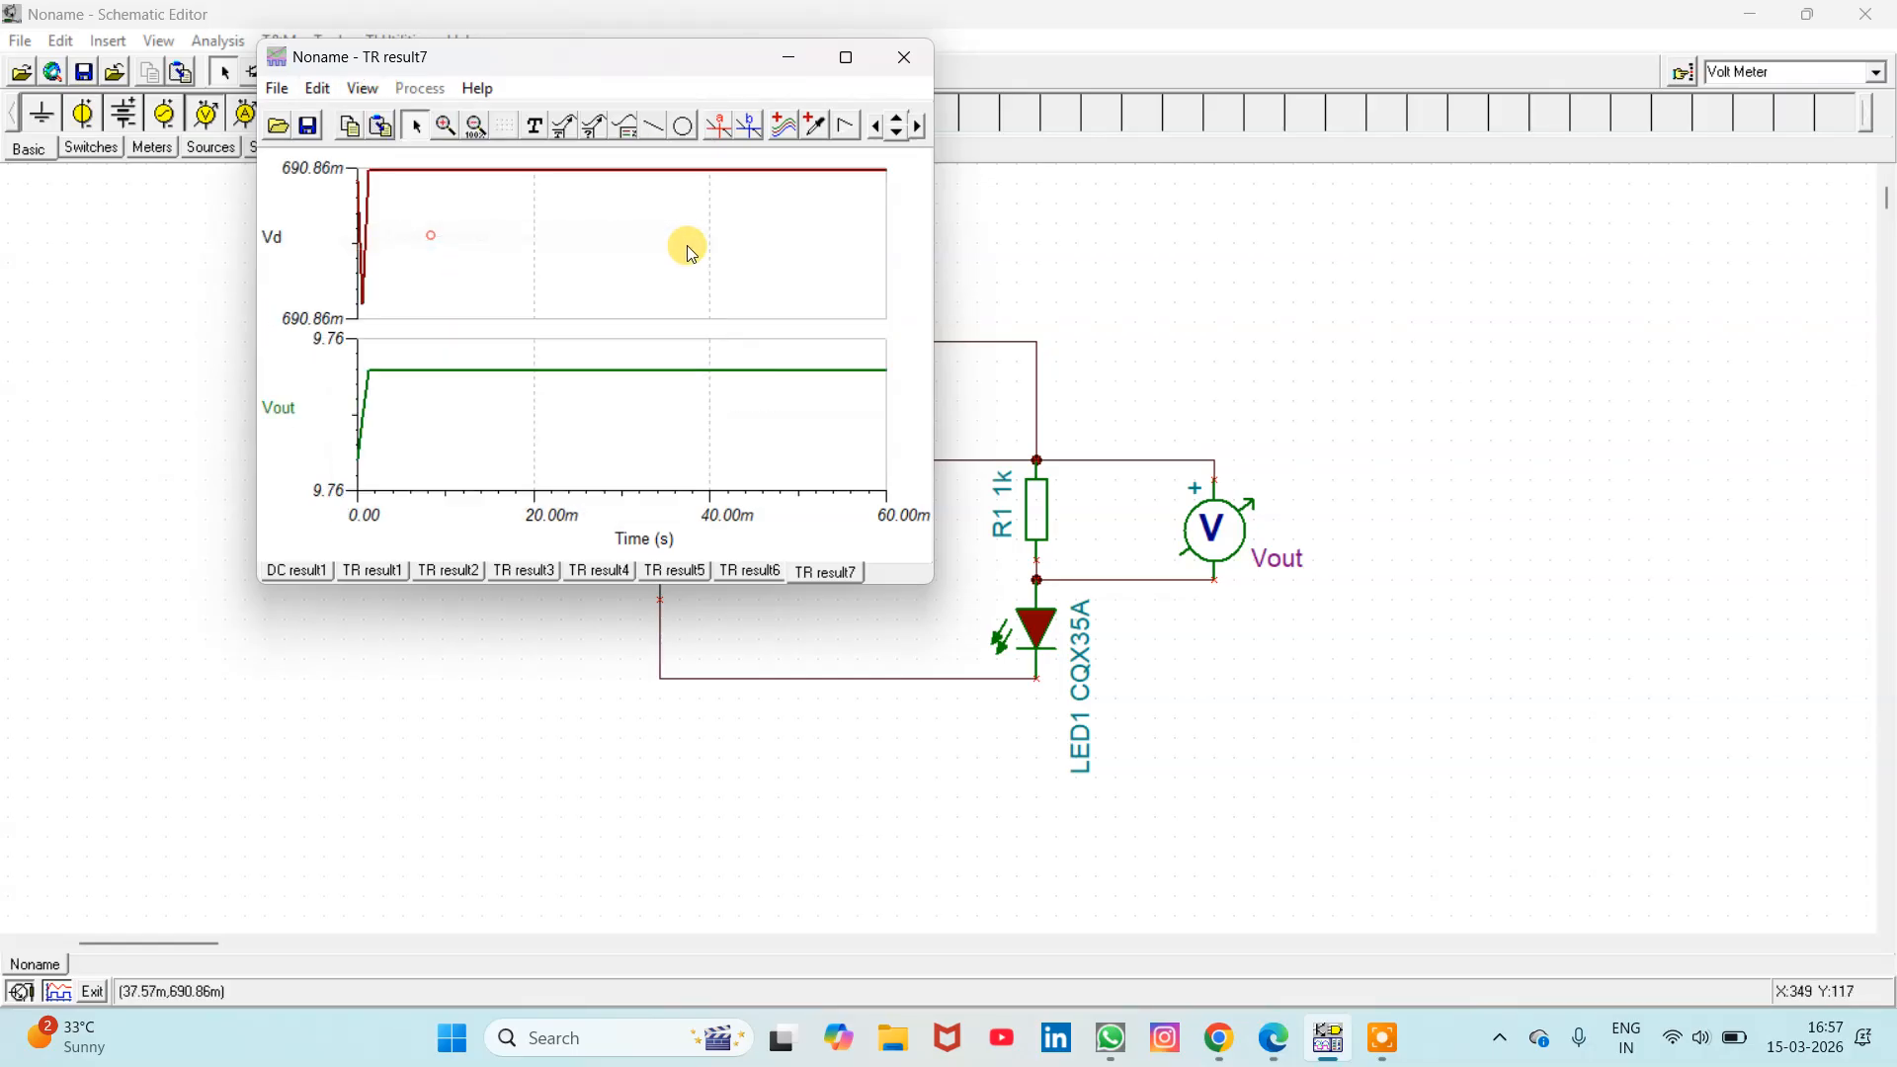
click(867, 60)
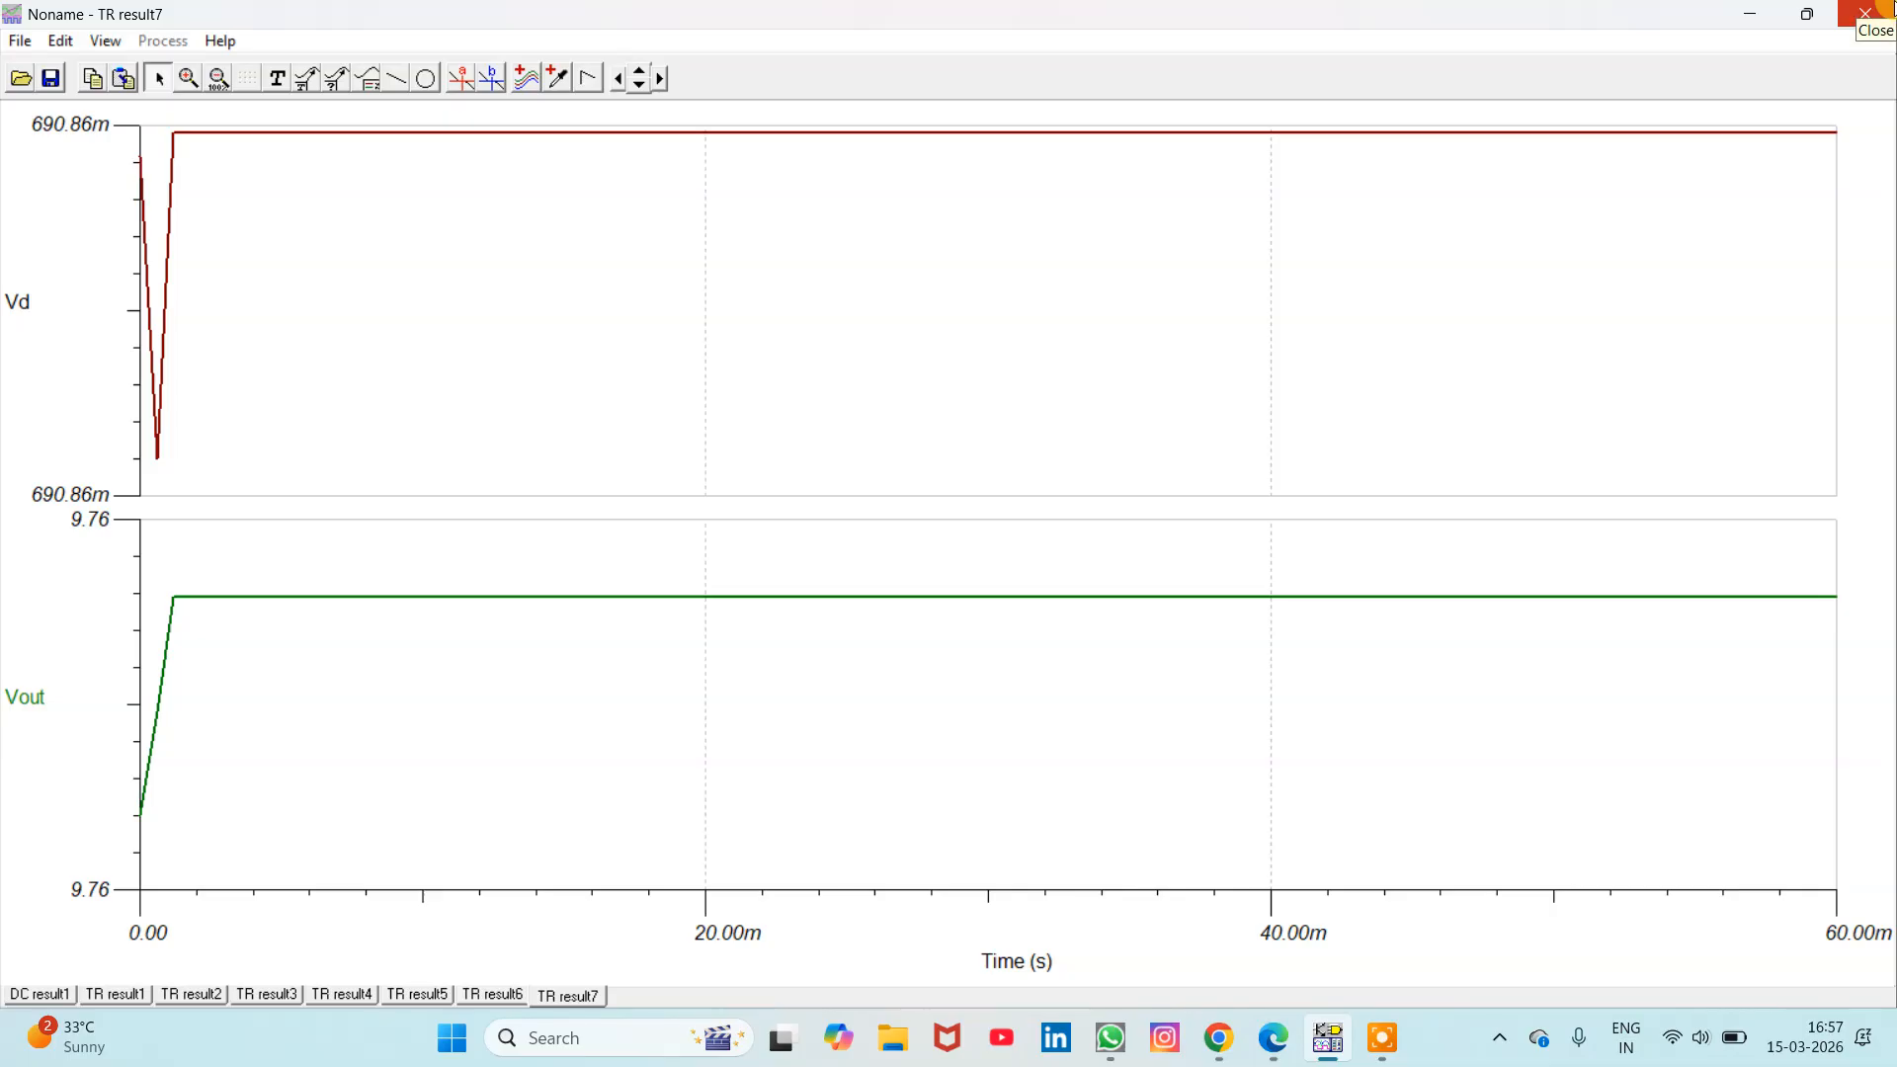
click(1887, 8)
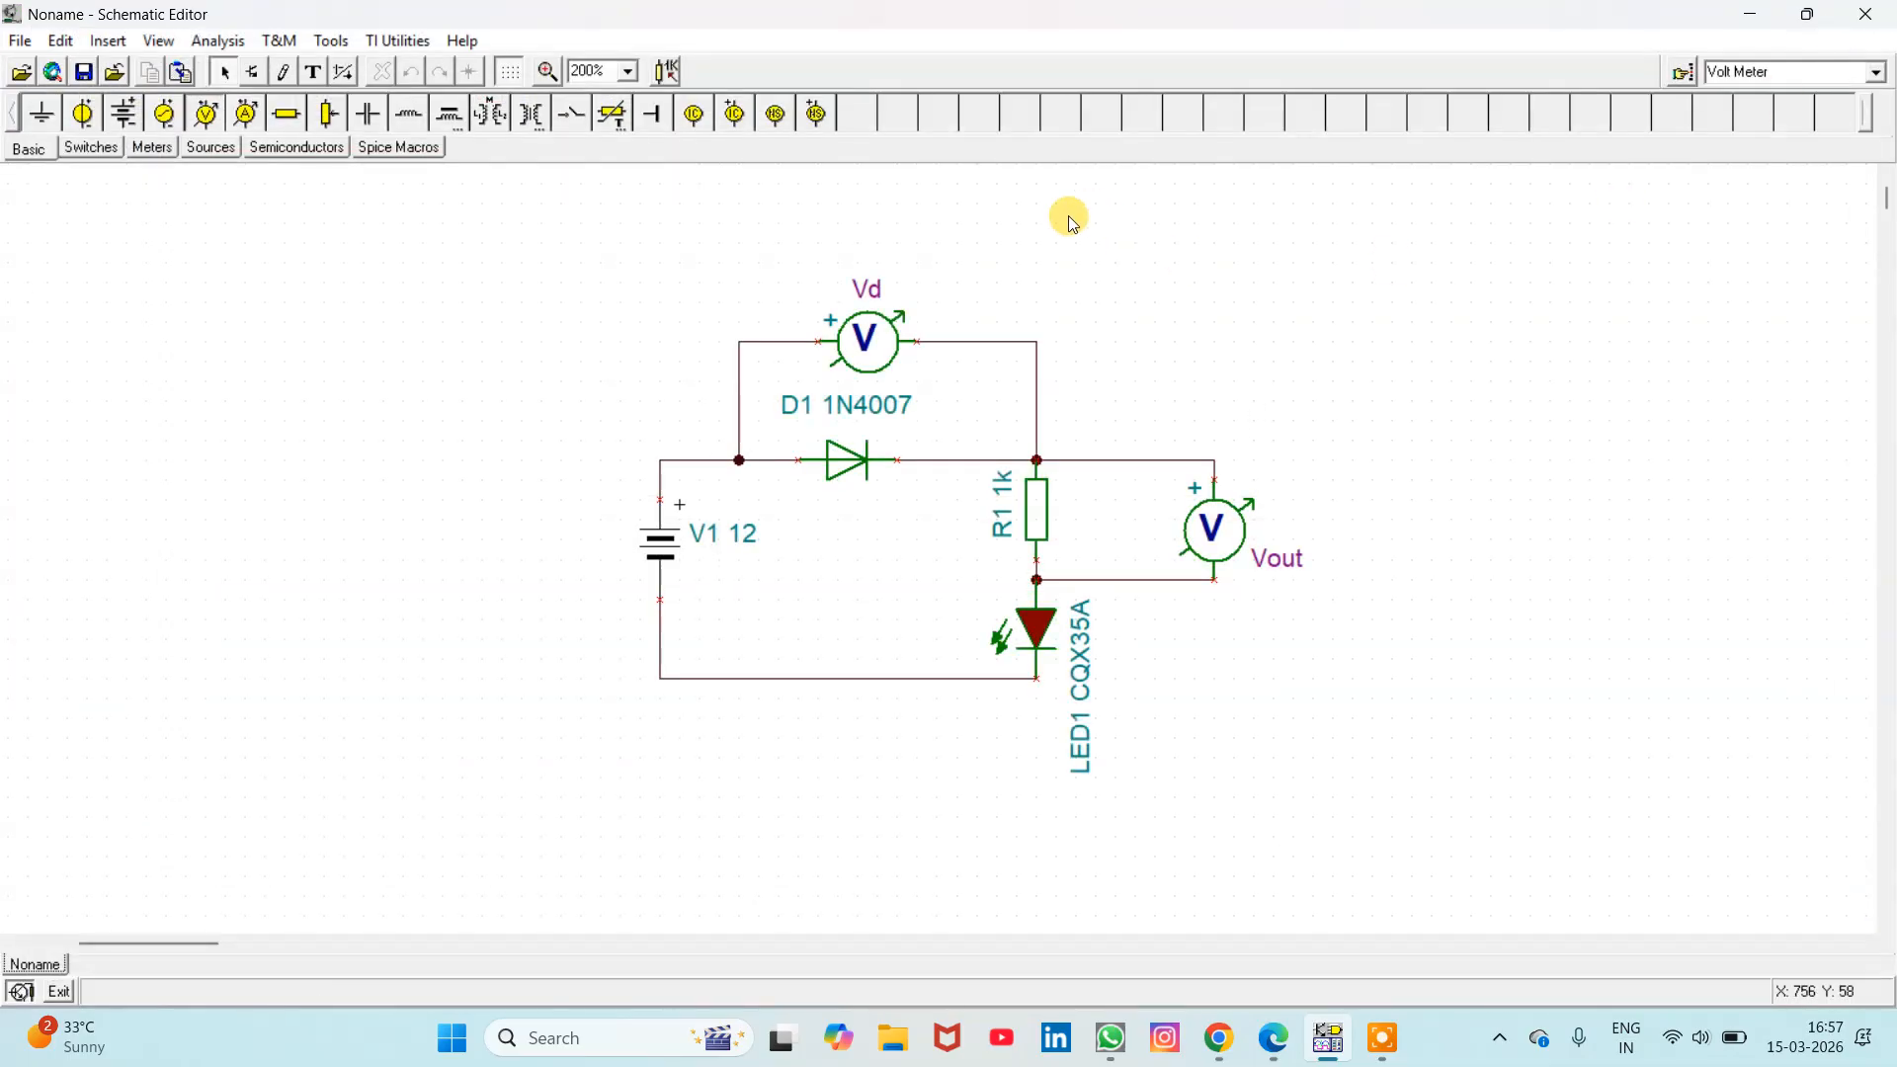
Step: Replace battery V1 with a voltage generator in the same gap and move its label to the generator's left side
click(658, 549)
key(Delete)
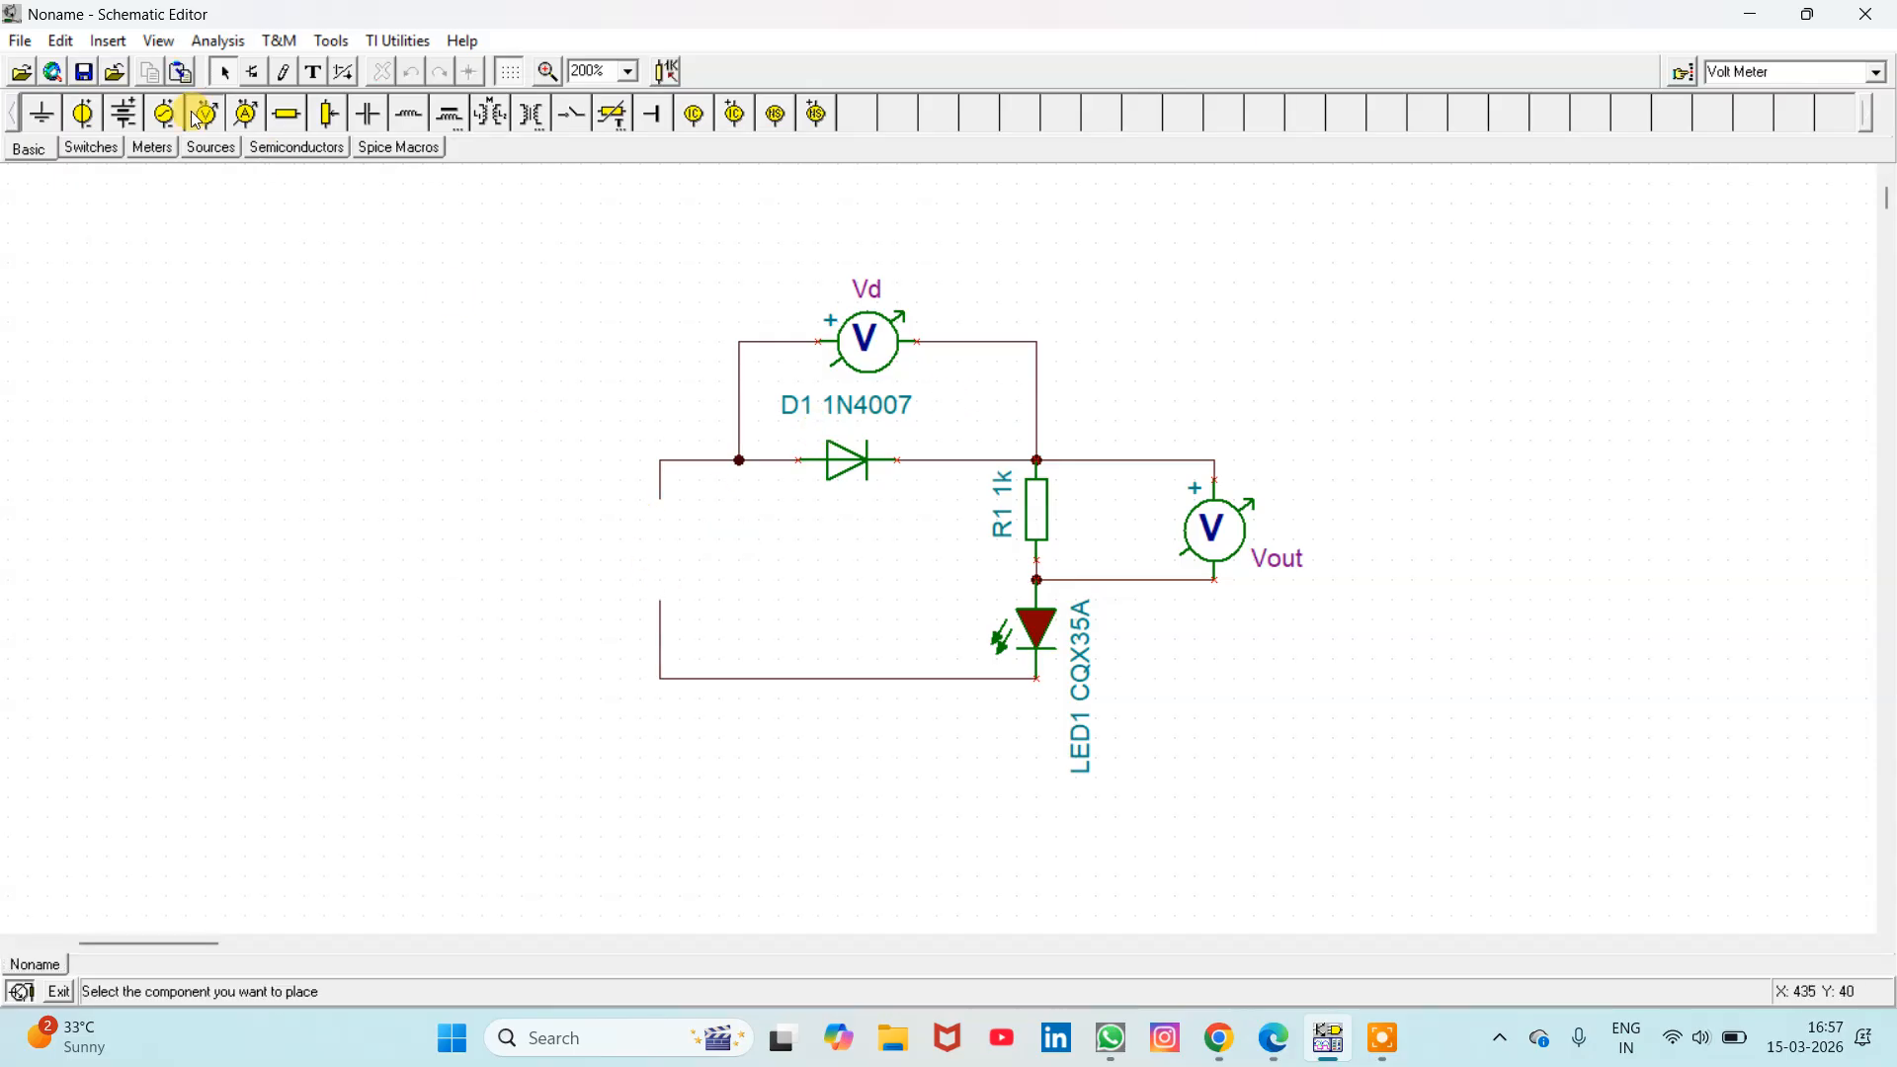
click(166, 115)
click(660, 496)
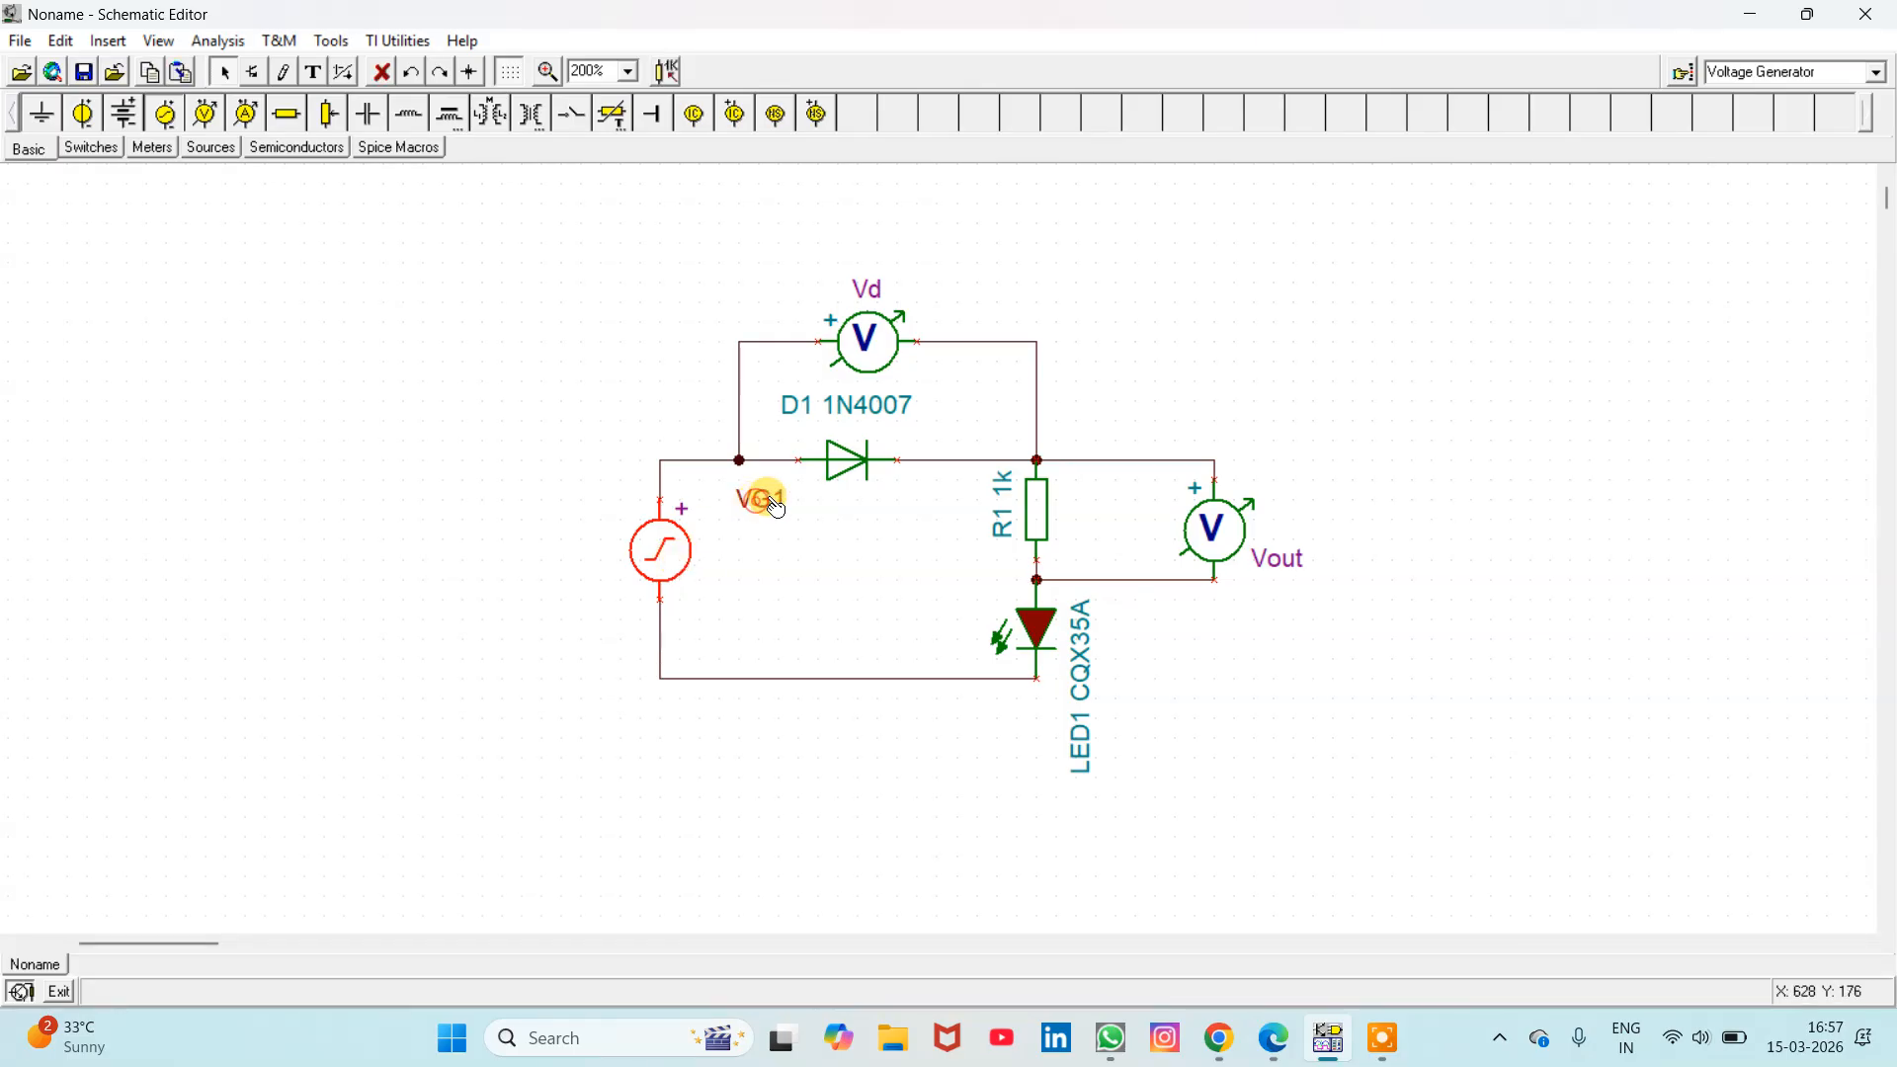
drag(764, 502, 604, 534)
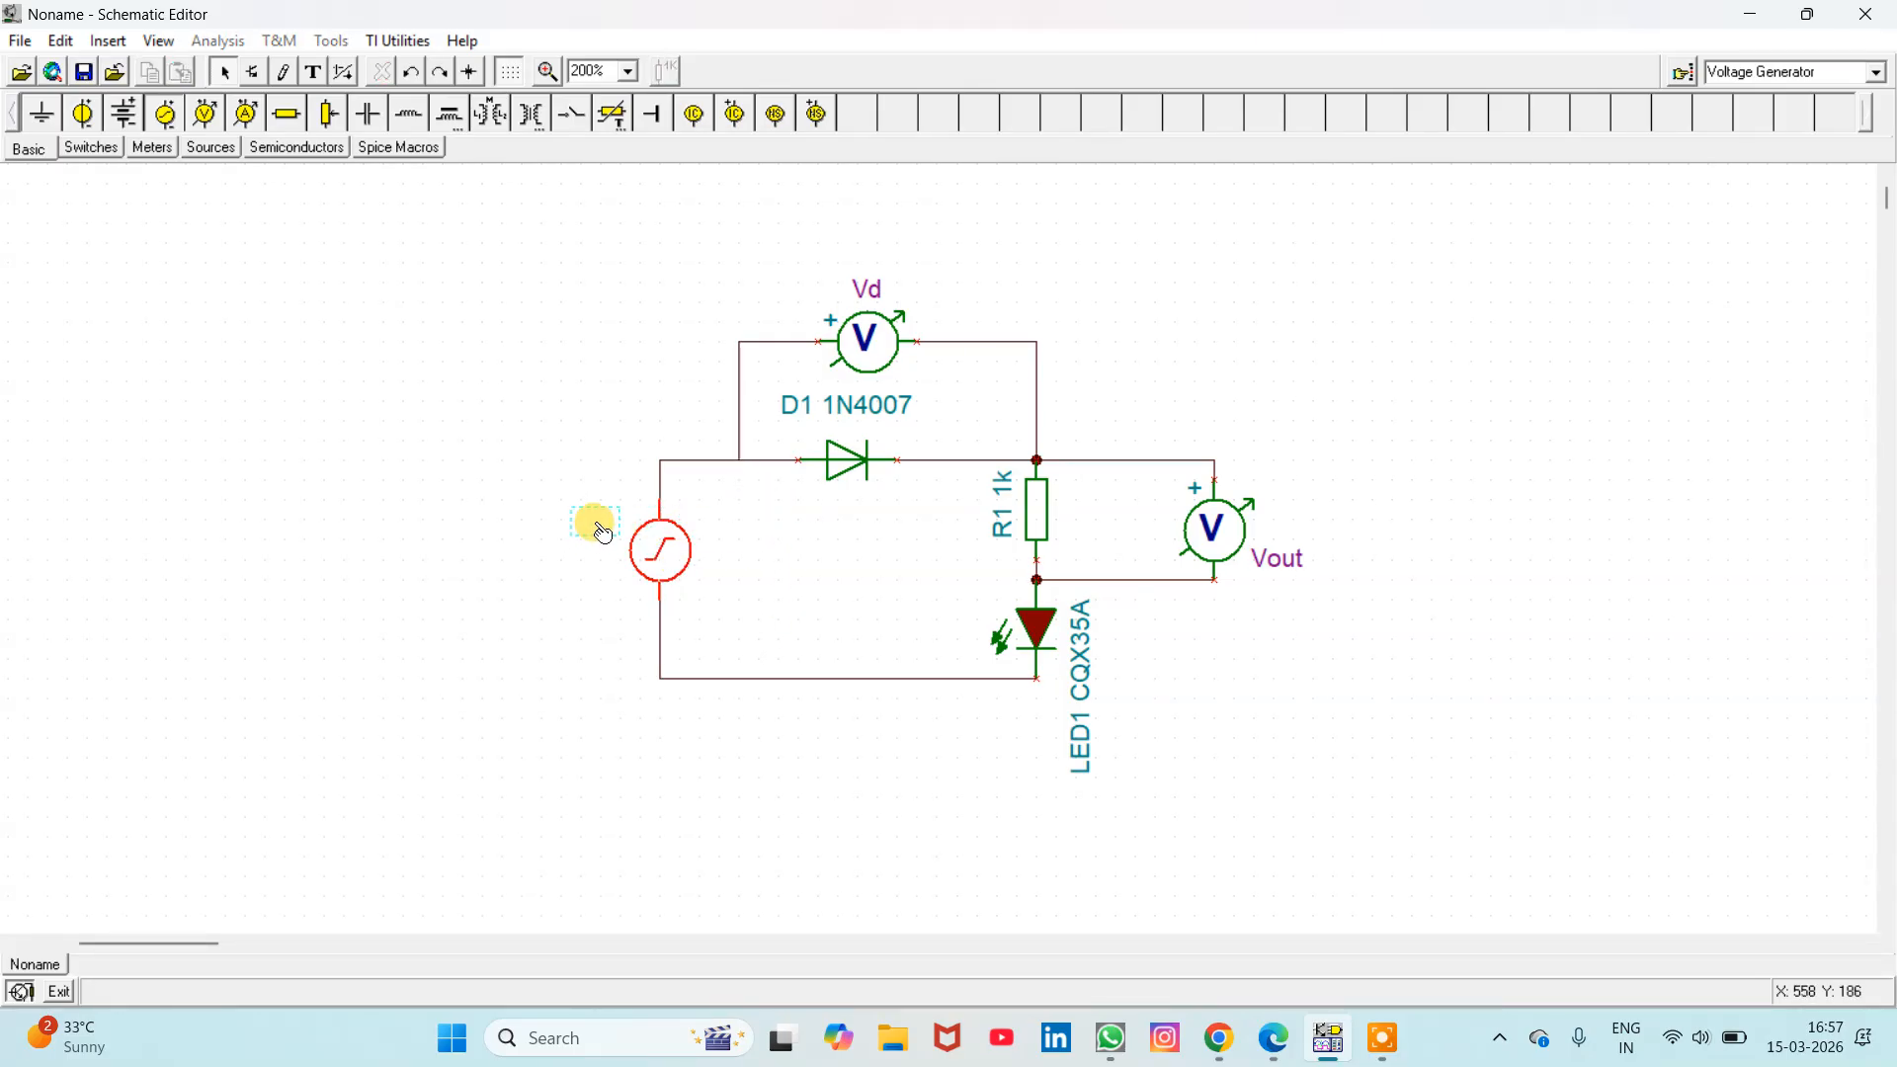
Step: Label the generator AC Mains with a sine signal of 230 V amplitude, and move the label to the generator's lower left side
double_click(596, 519)
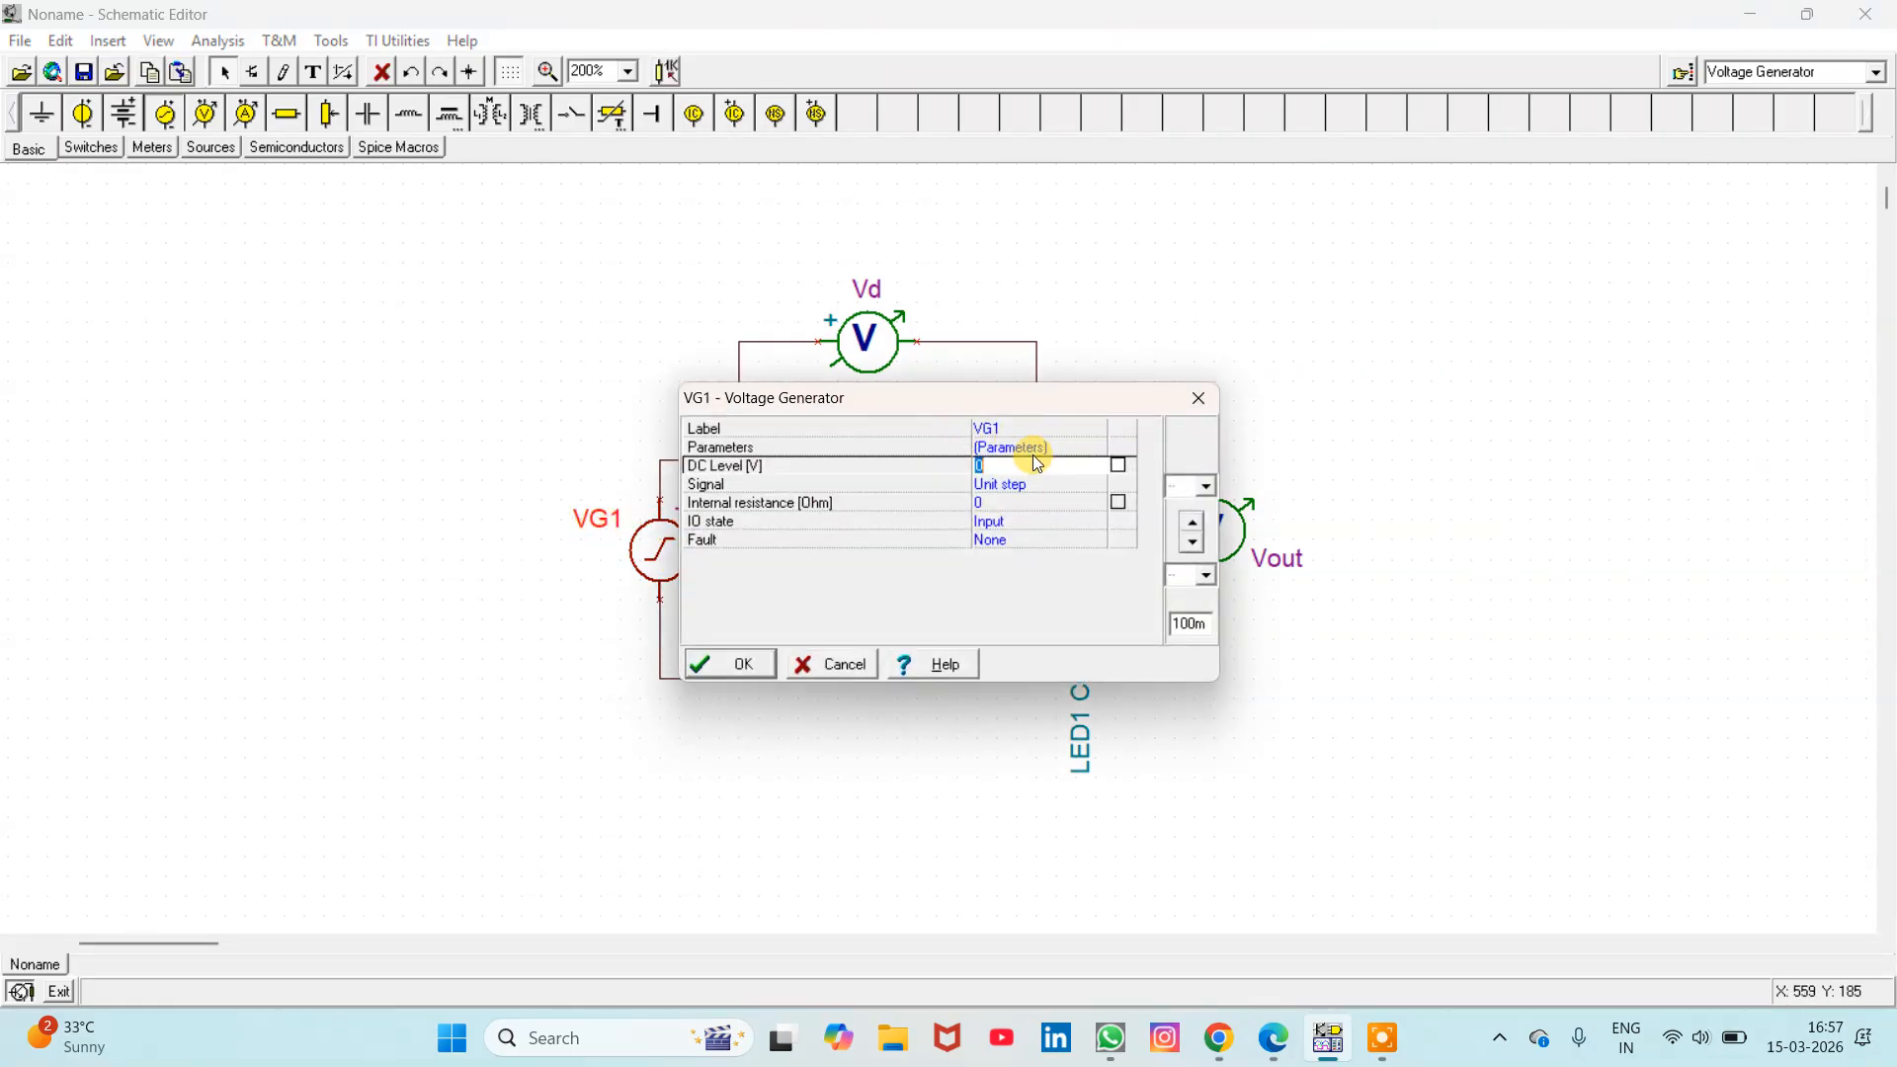
click(1048, 427)
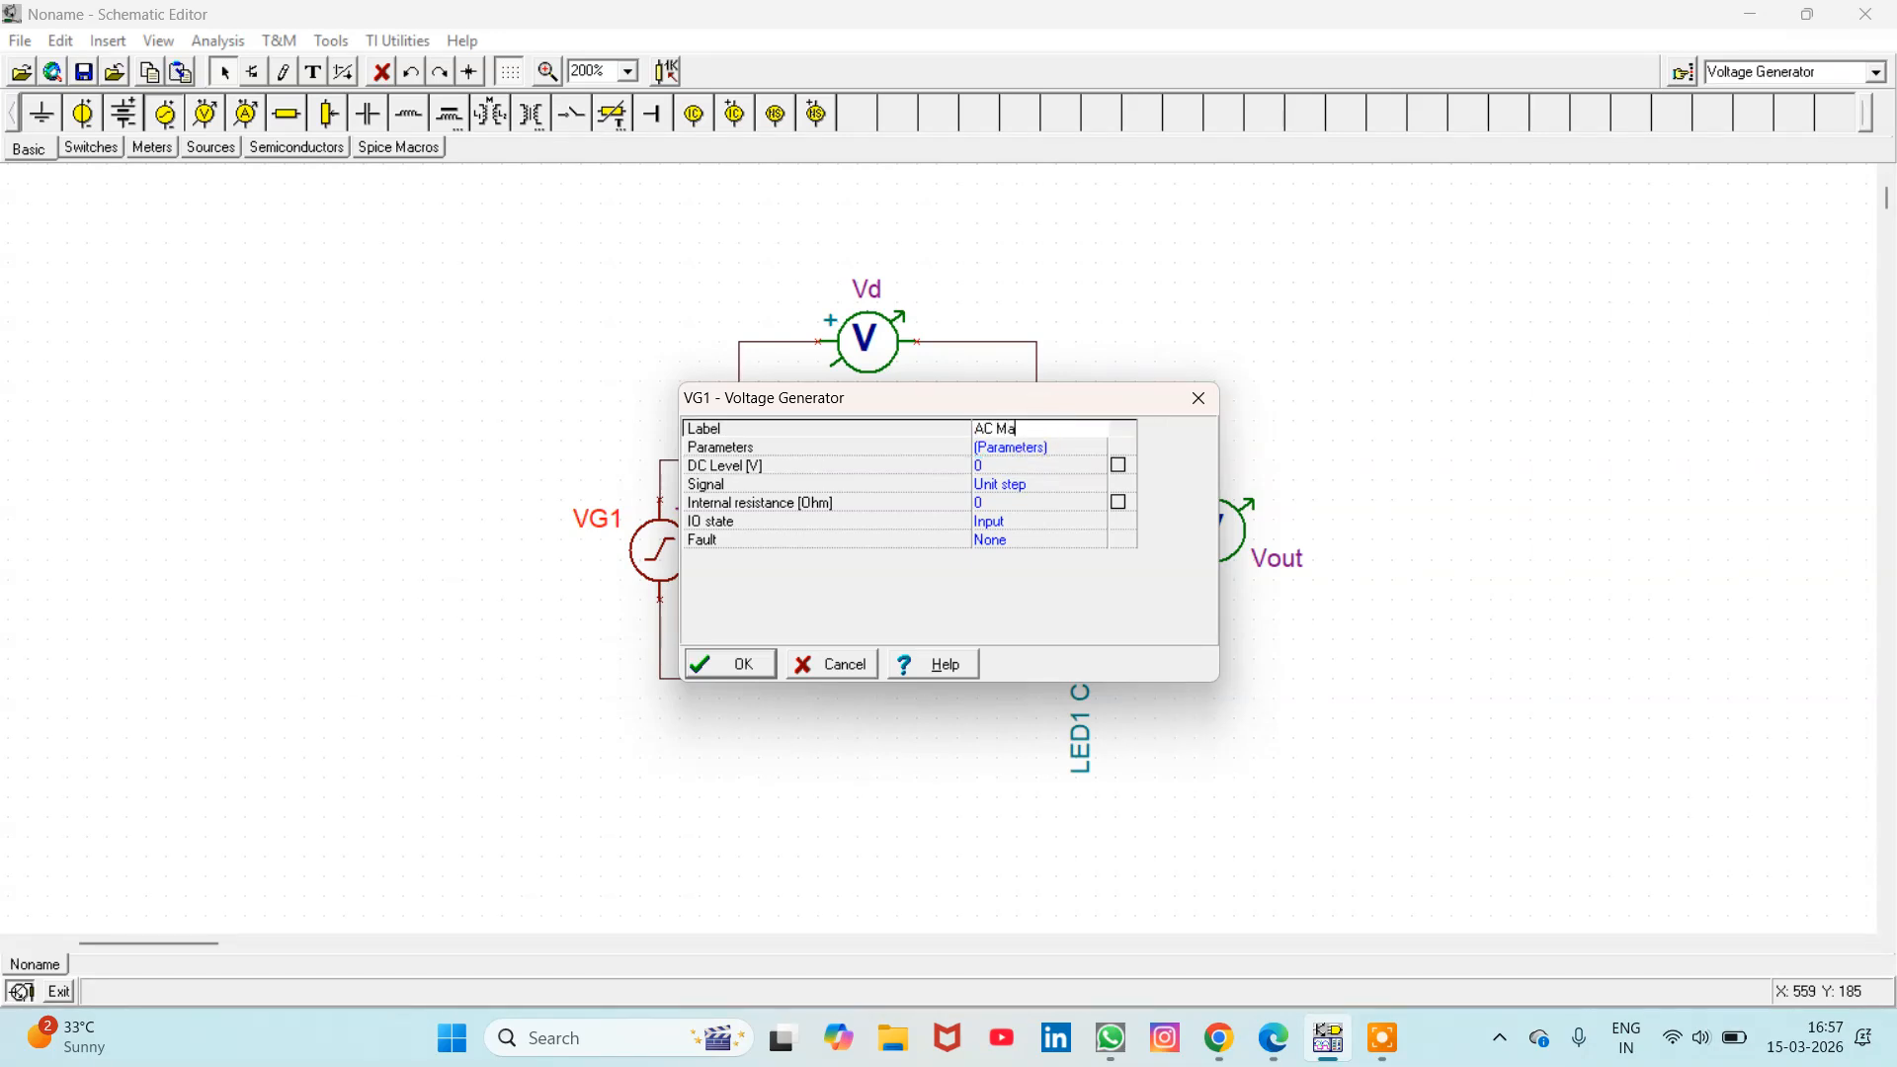
click(1072, 485)
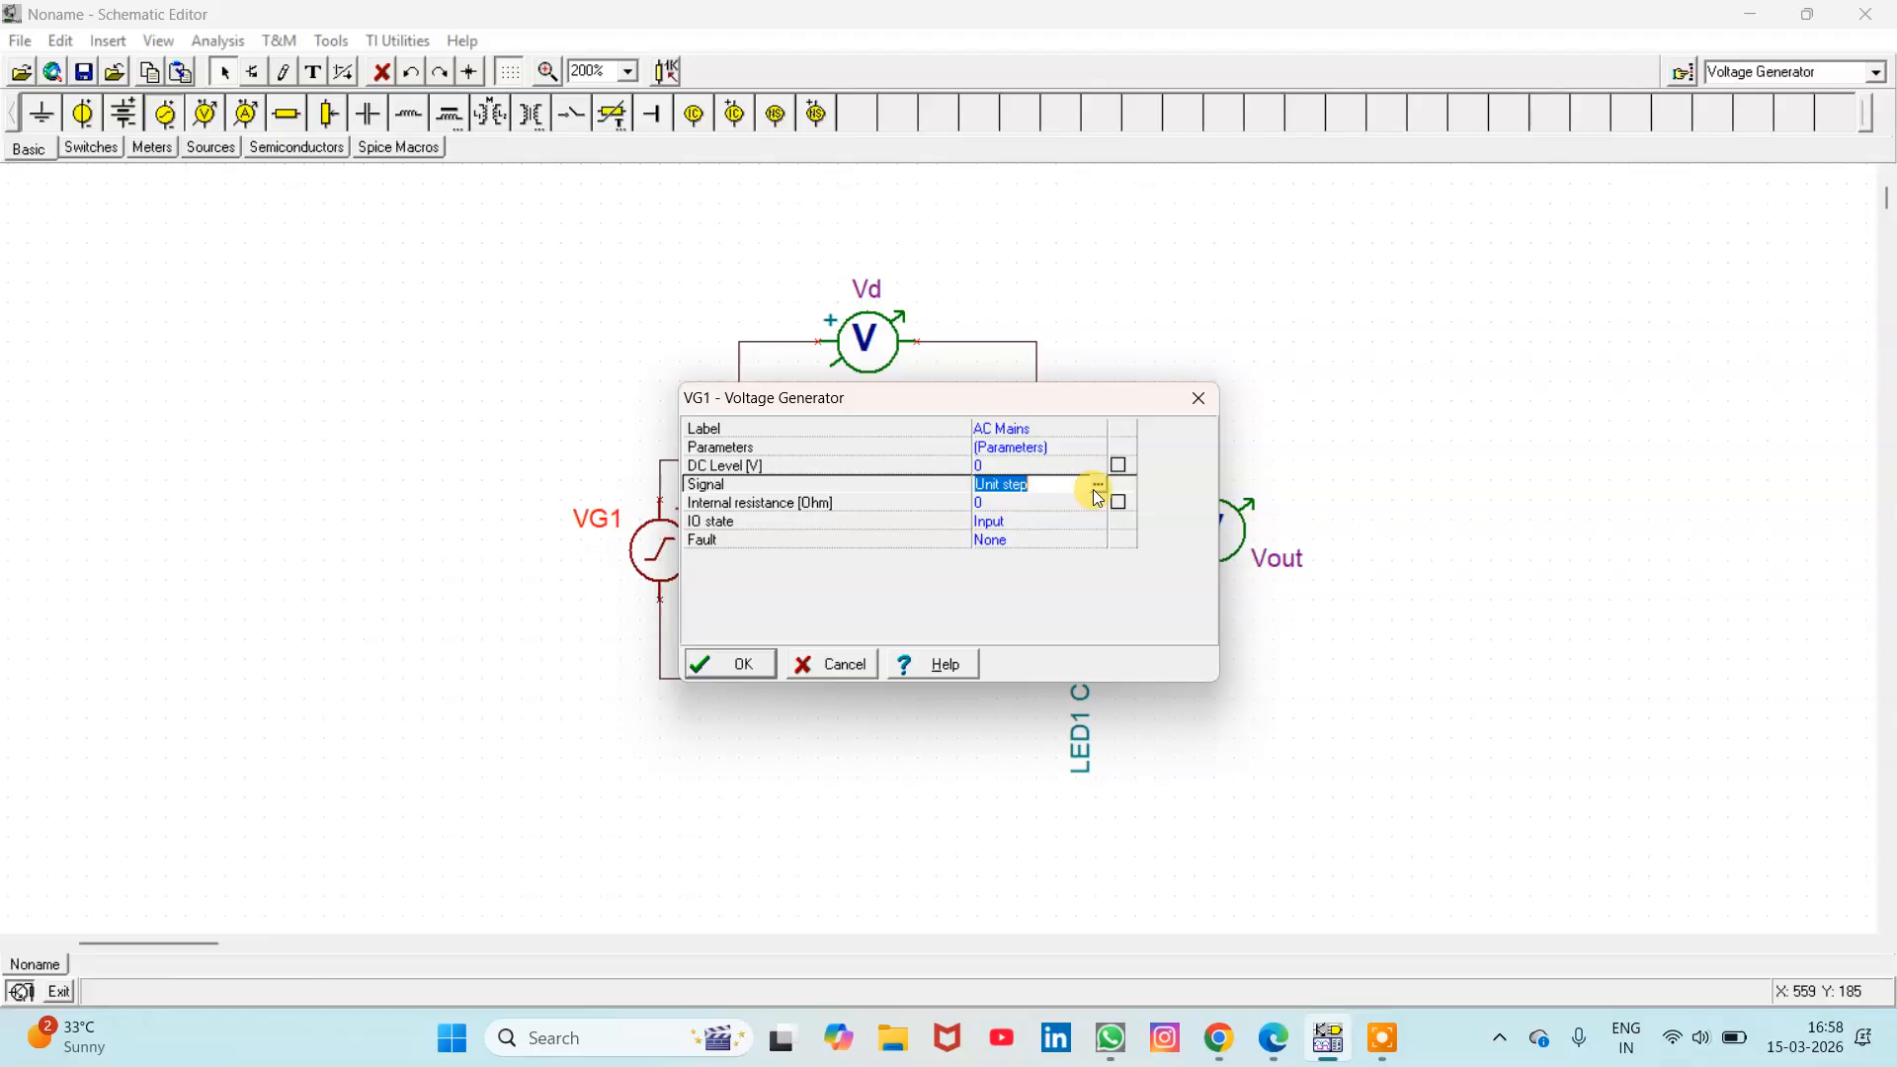
click(1097, 490)
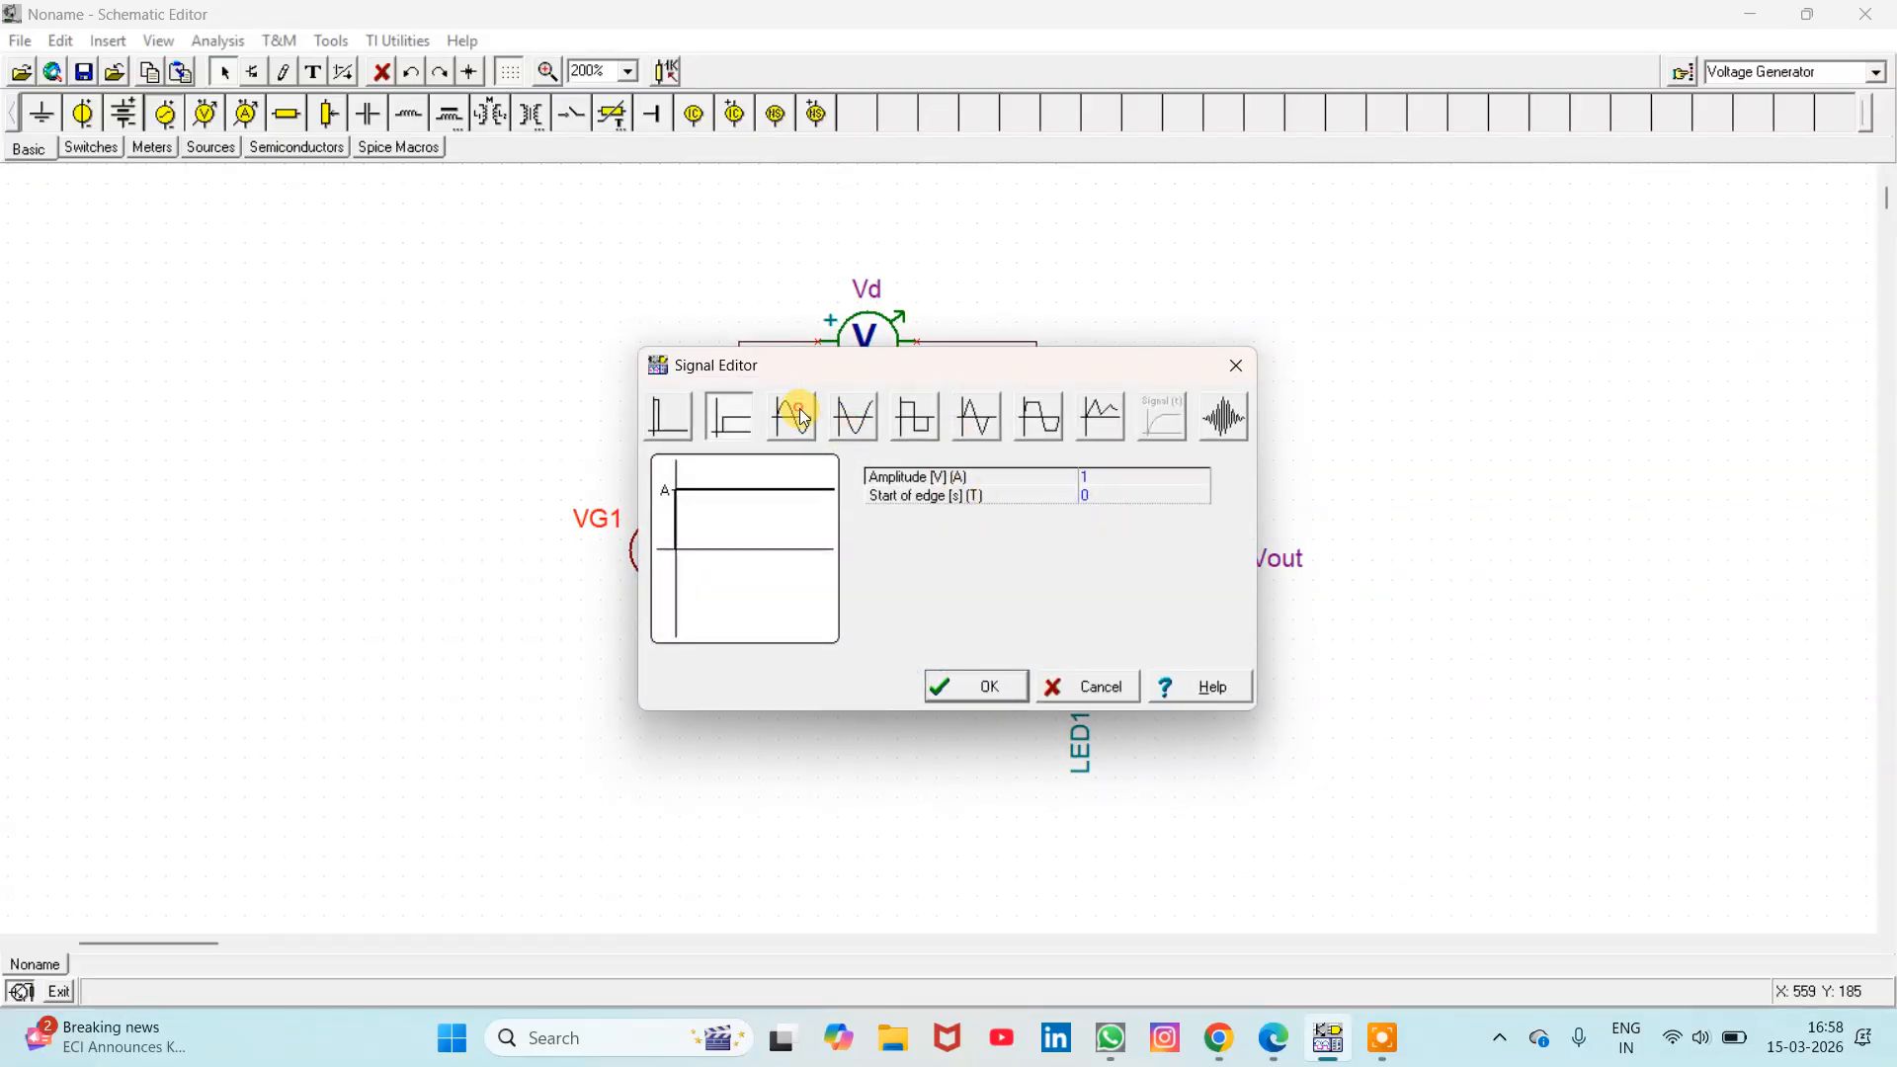
click(801, 416)
click(1119, 478)
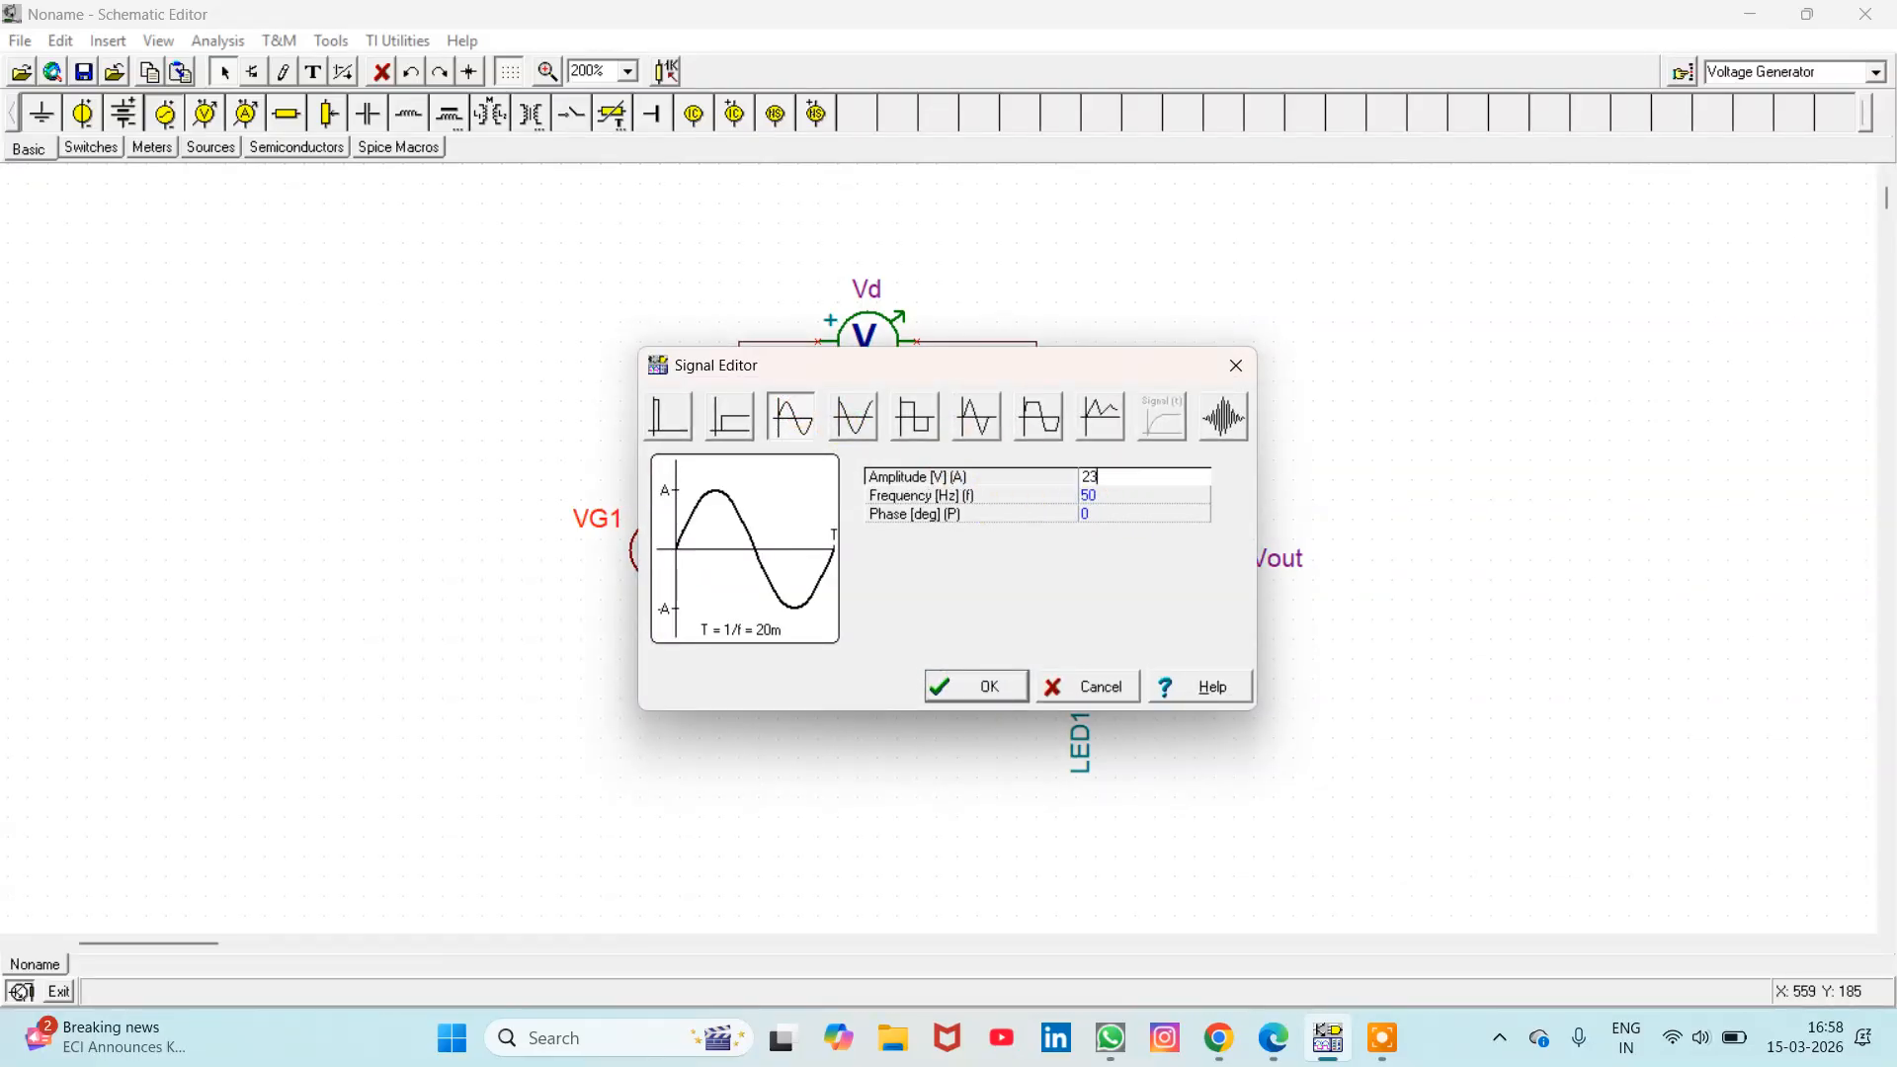
click(981, 686)
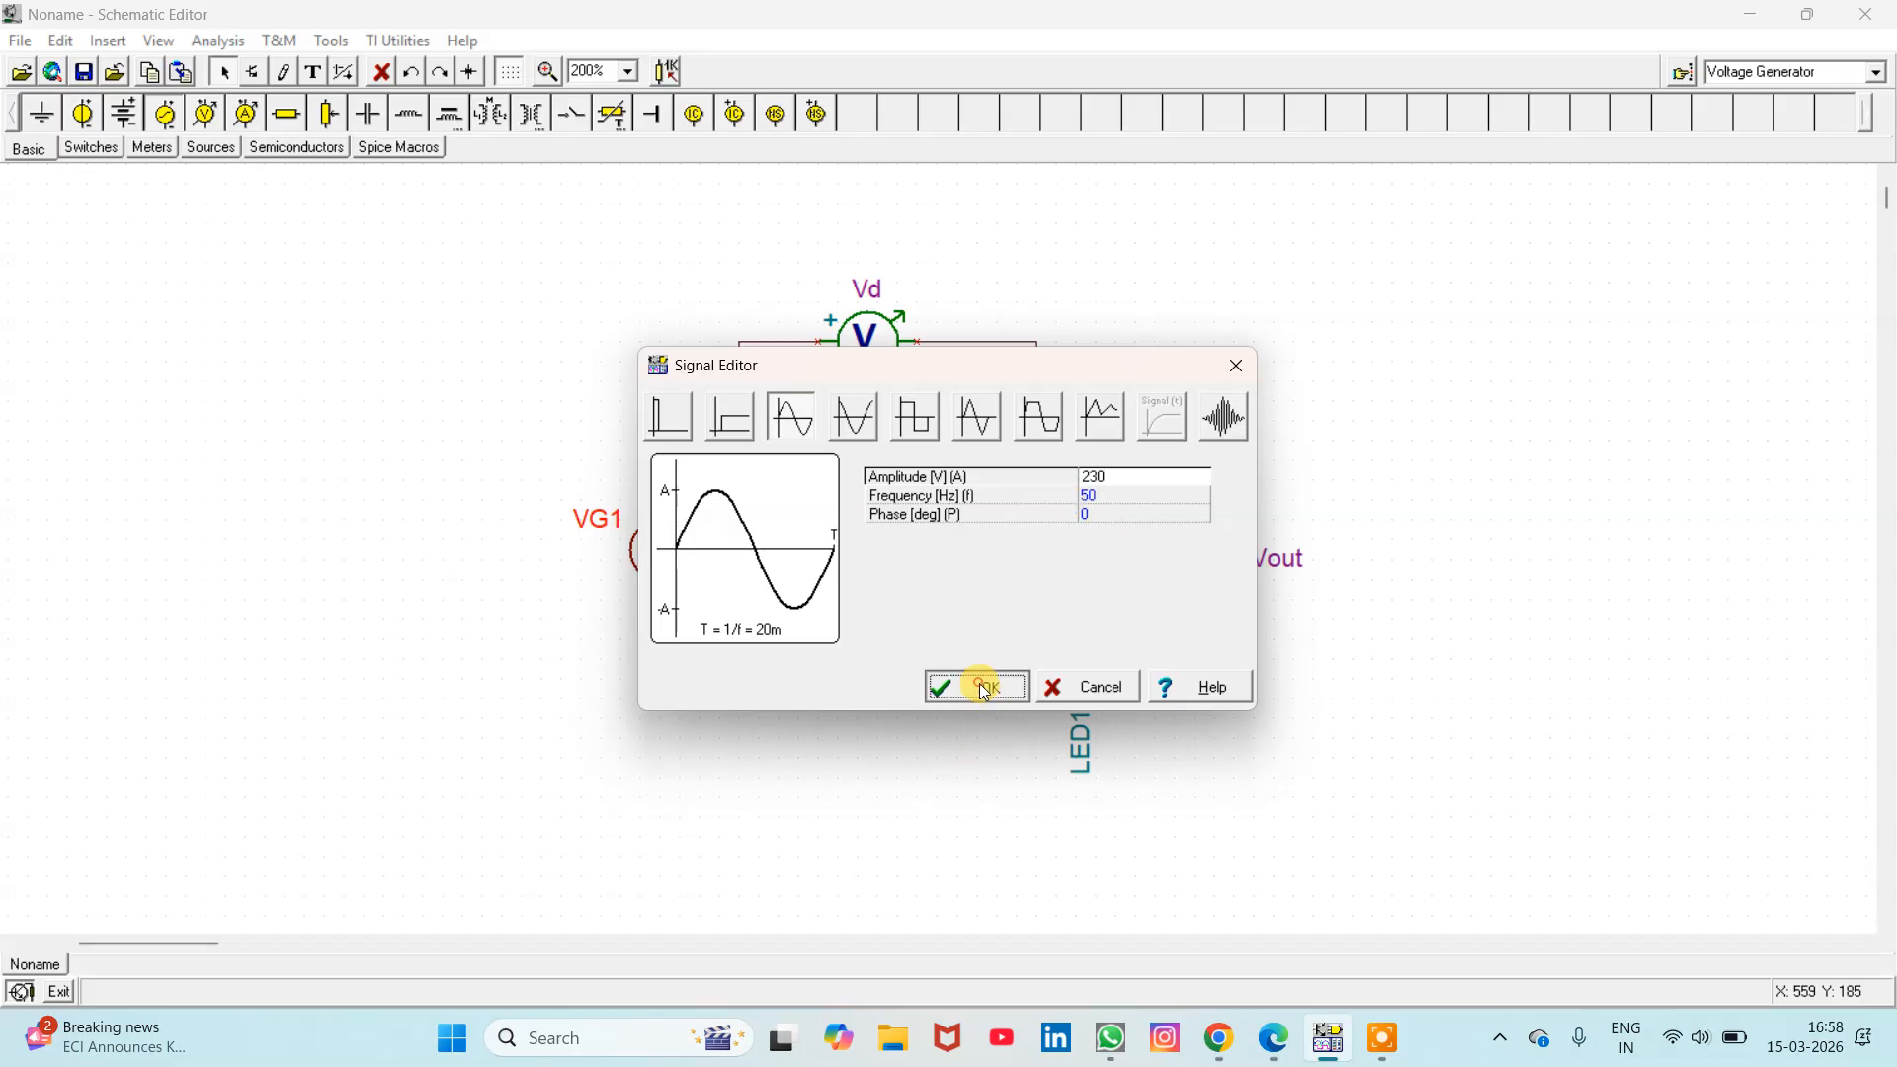
click(747, 666)
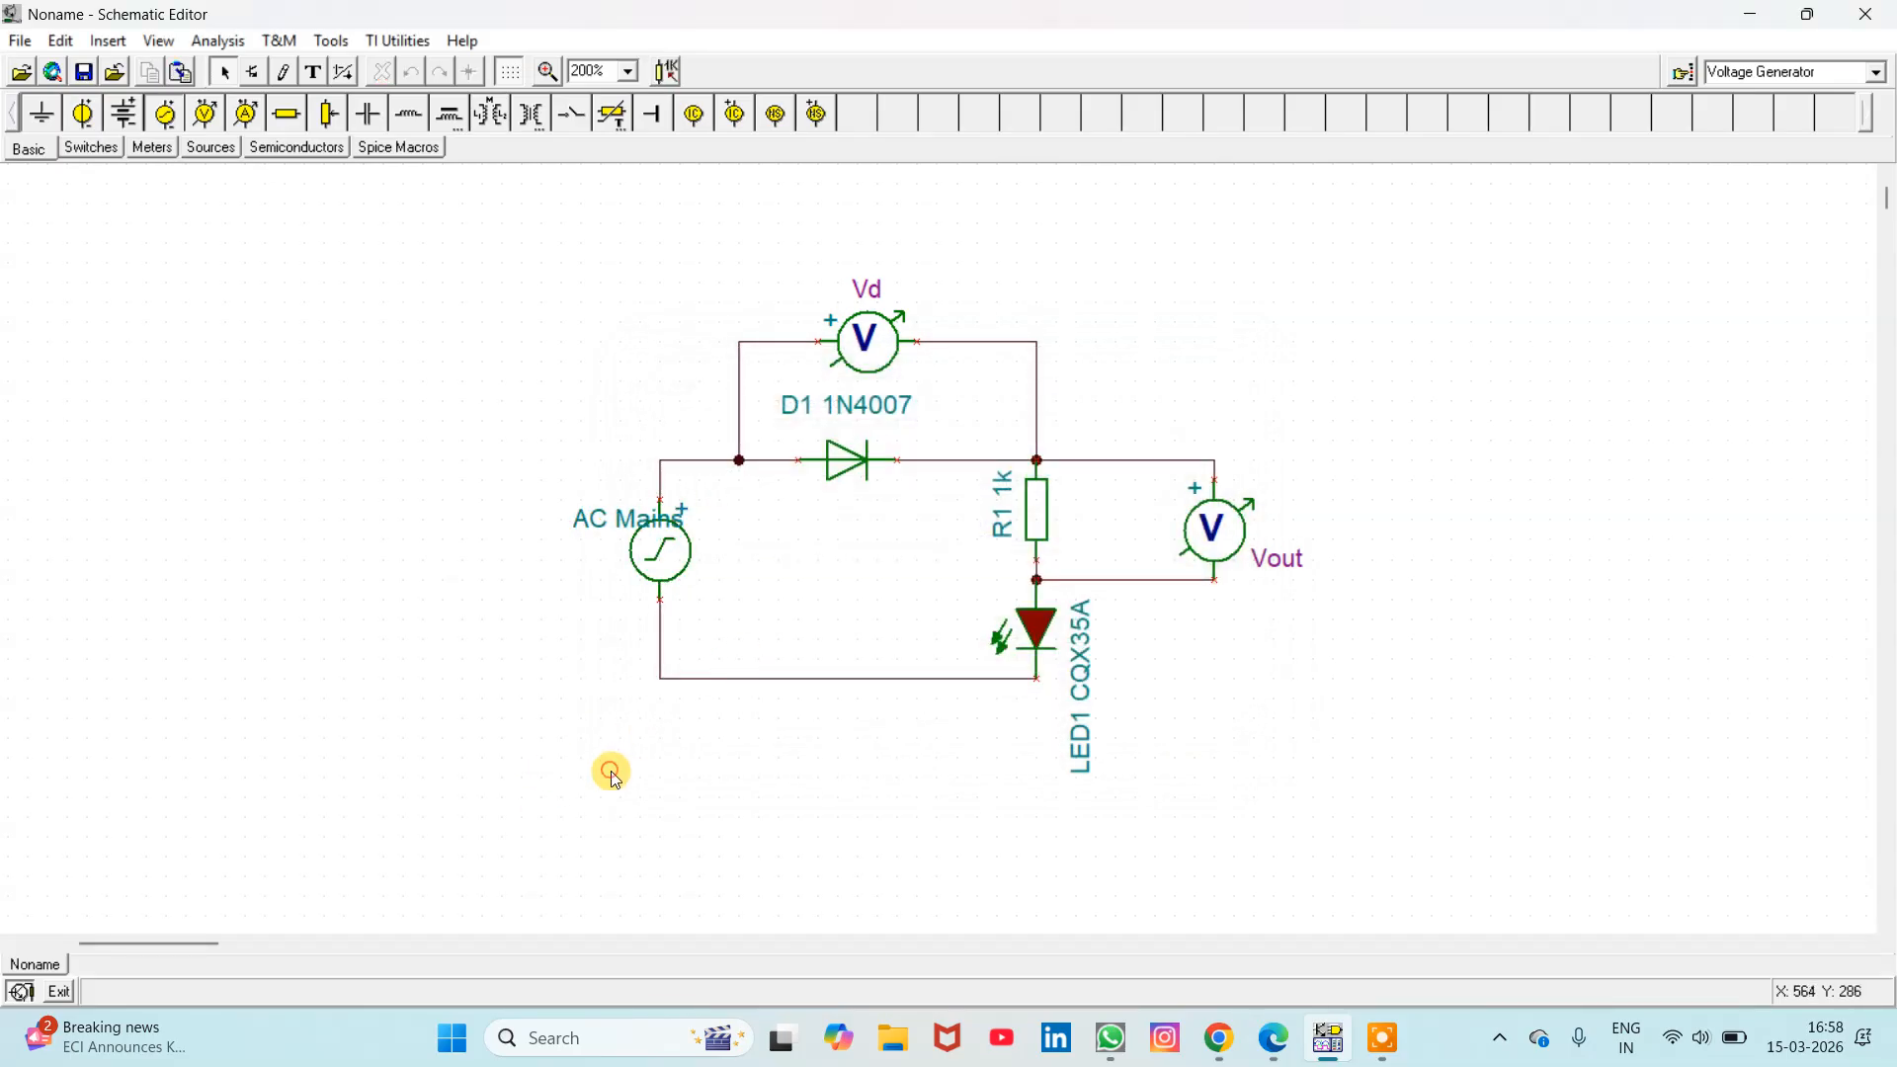
drag(599, 534, 561, 604)
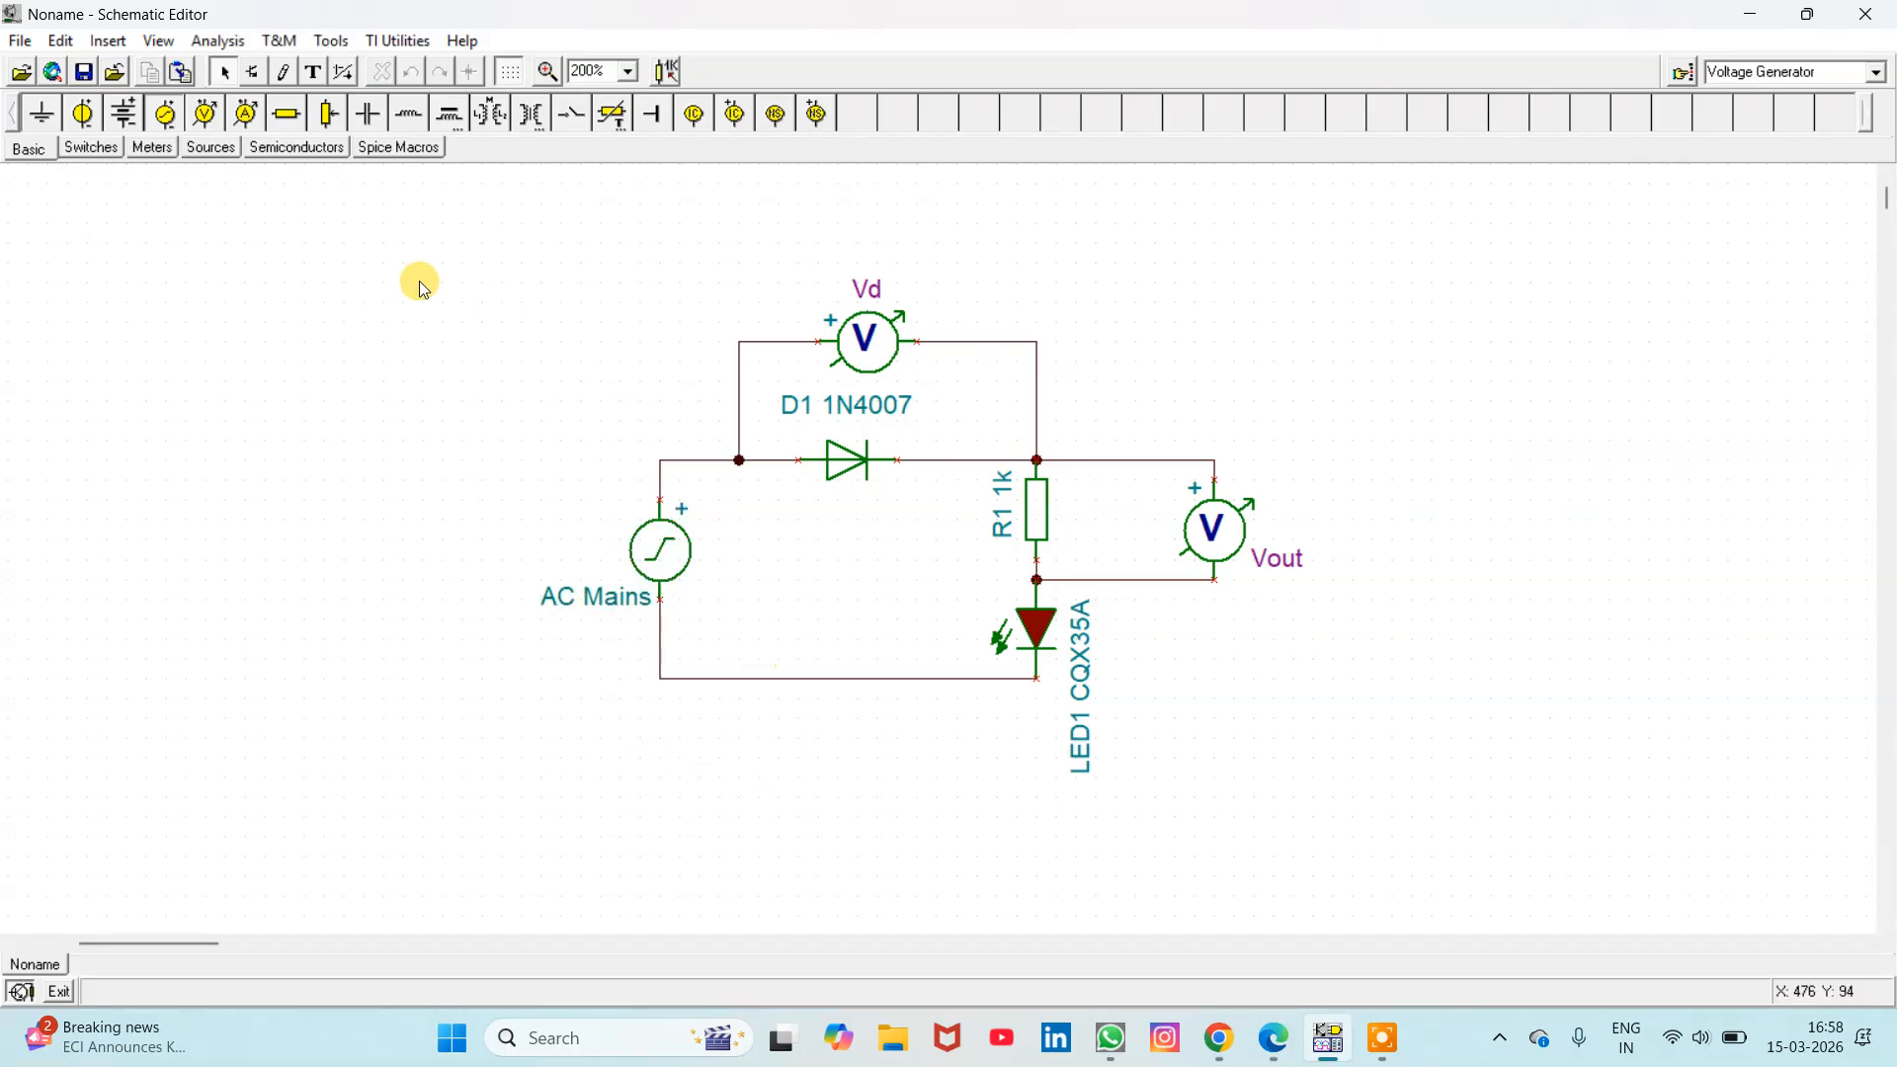
Step: Run a transient analysis of the AC-fed circuit and display AC Mains, Vd and Vout as separate curves in a maximized result window
click(218, 40)
click(297, 254)
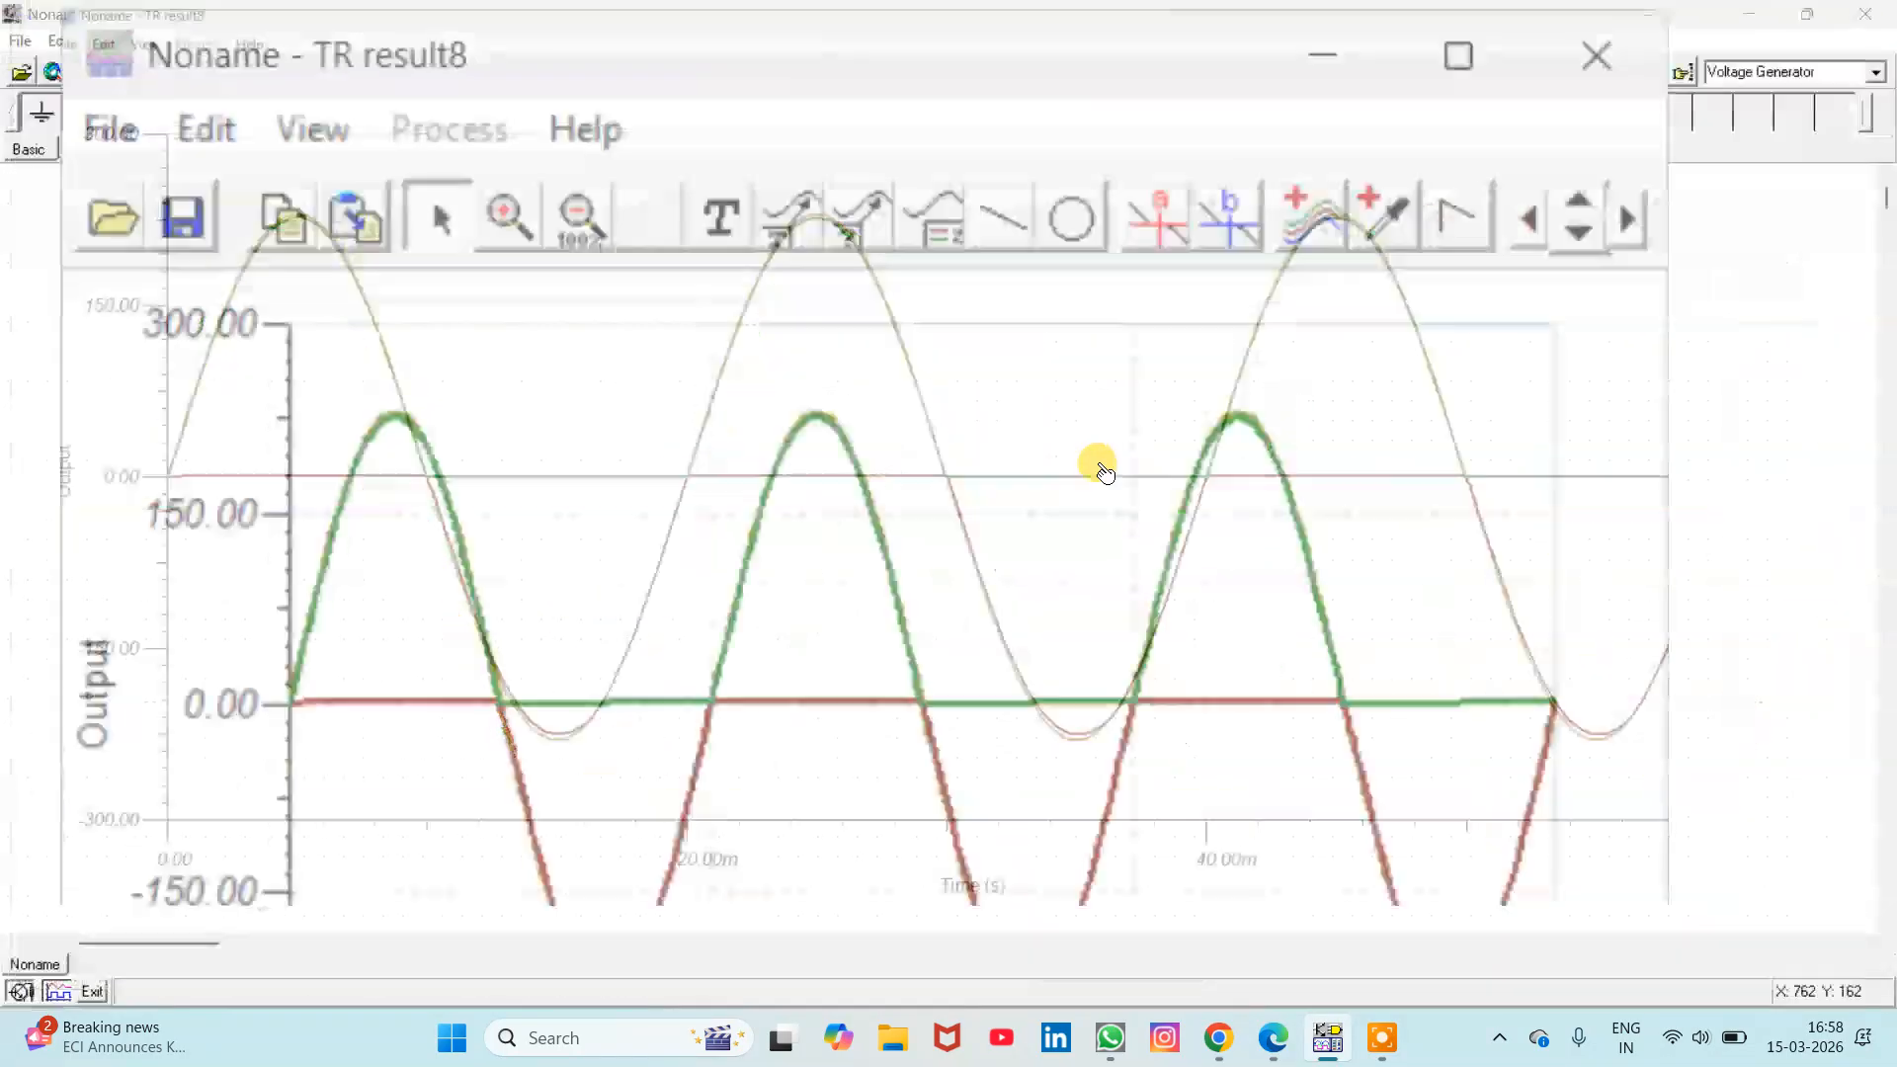
click(836, 55)
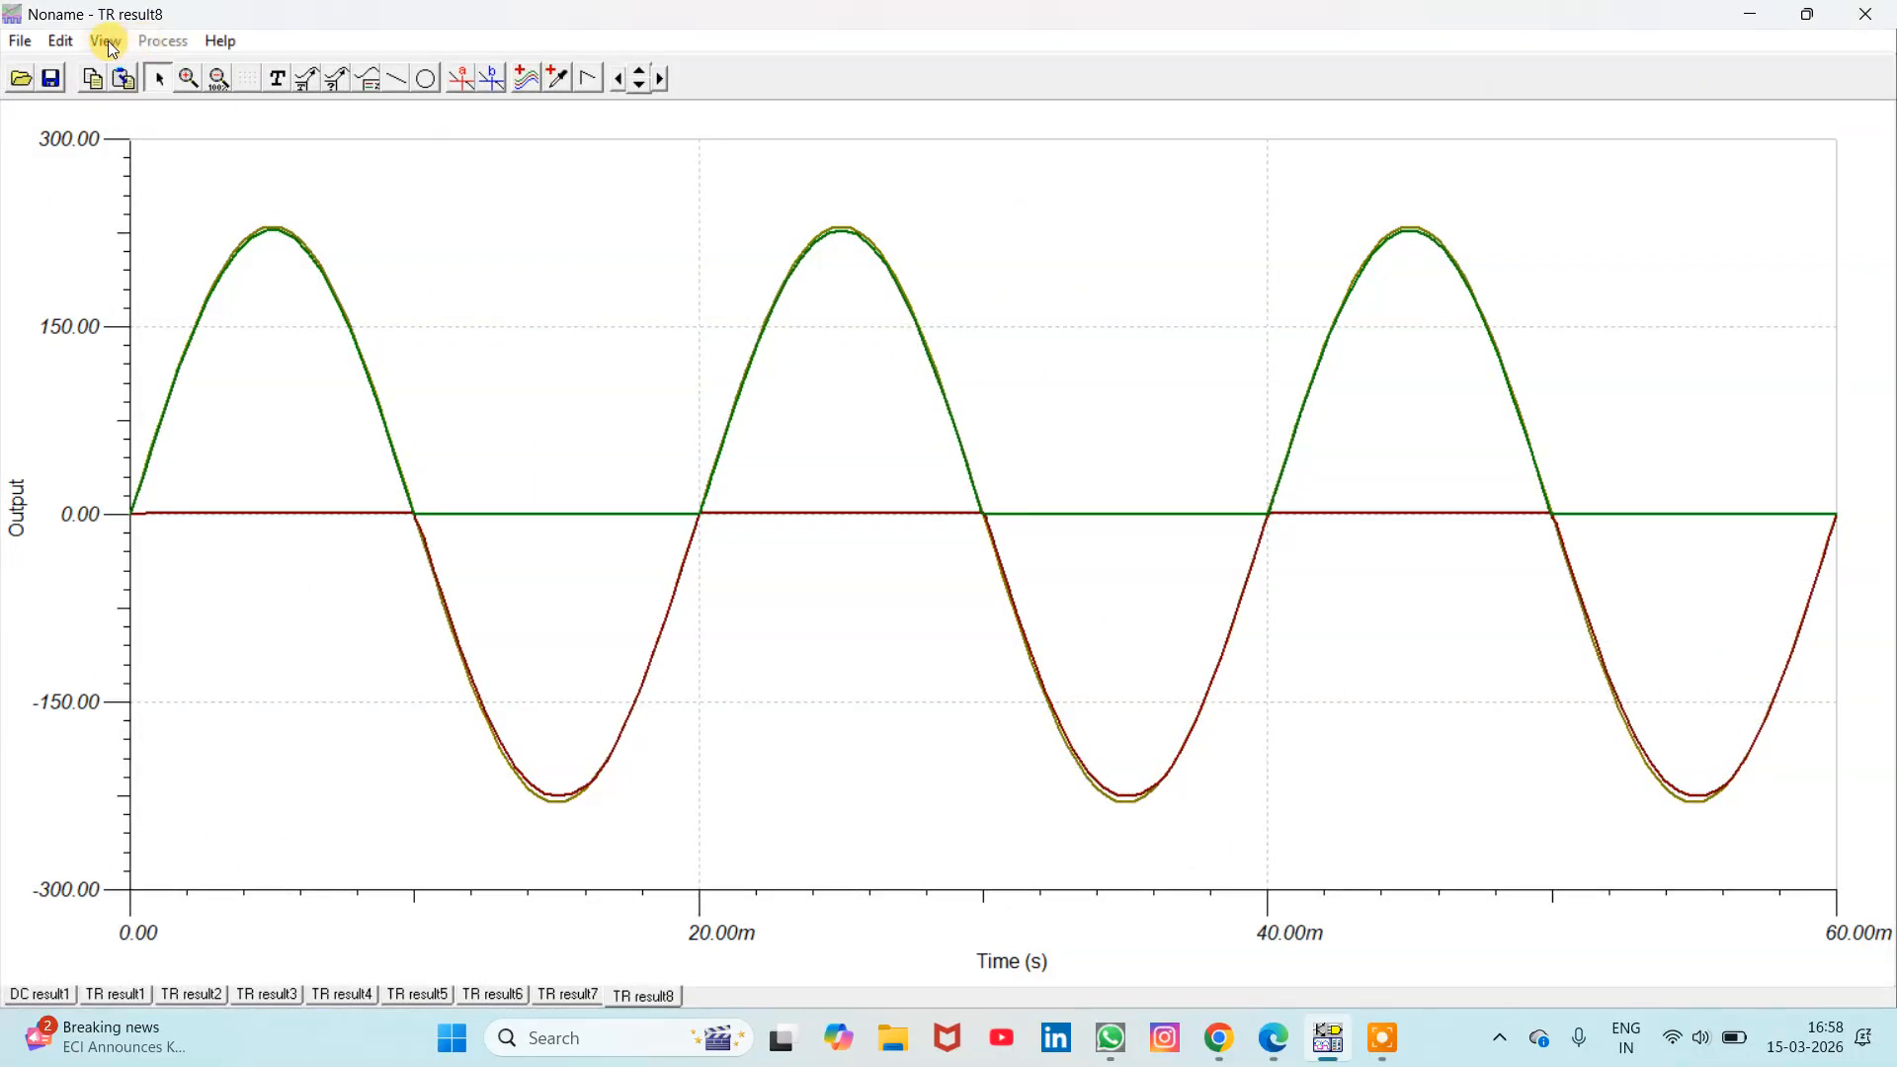
click(107, 42)
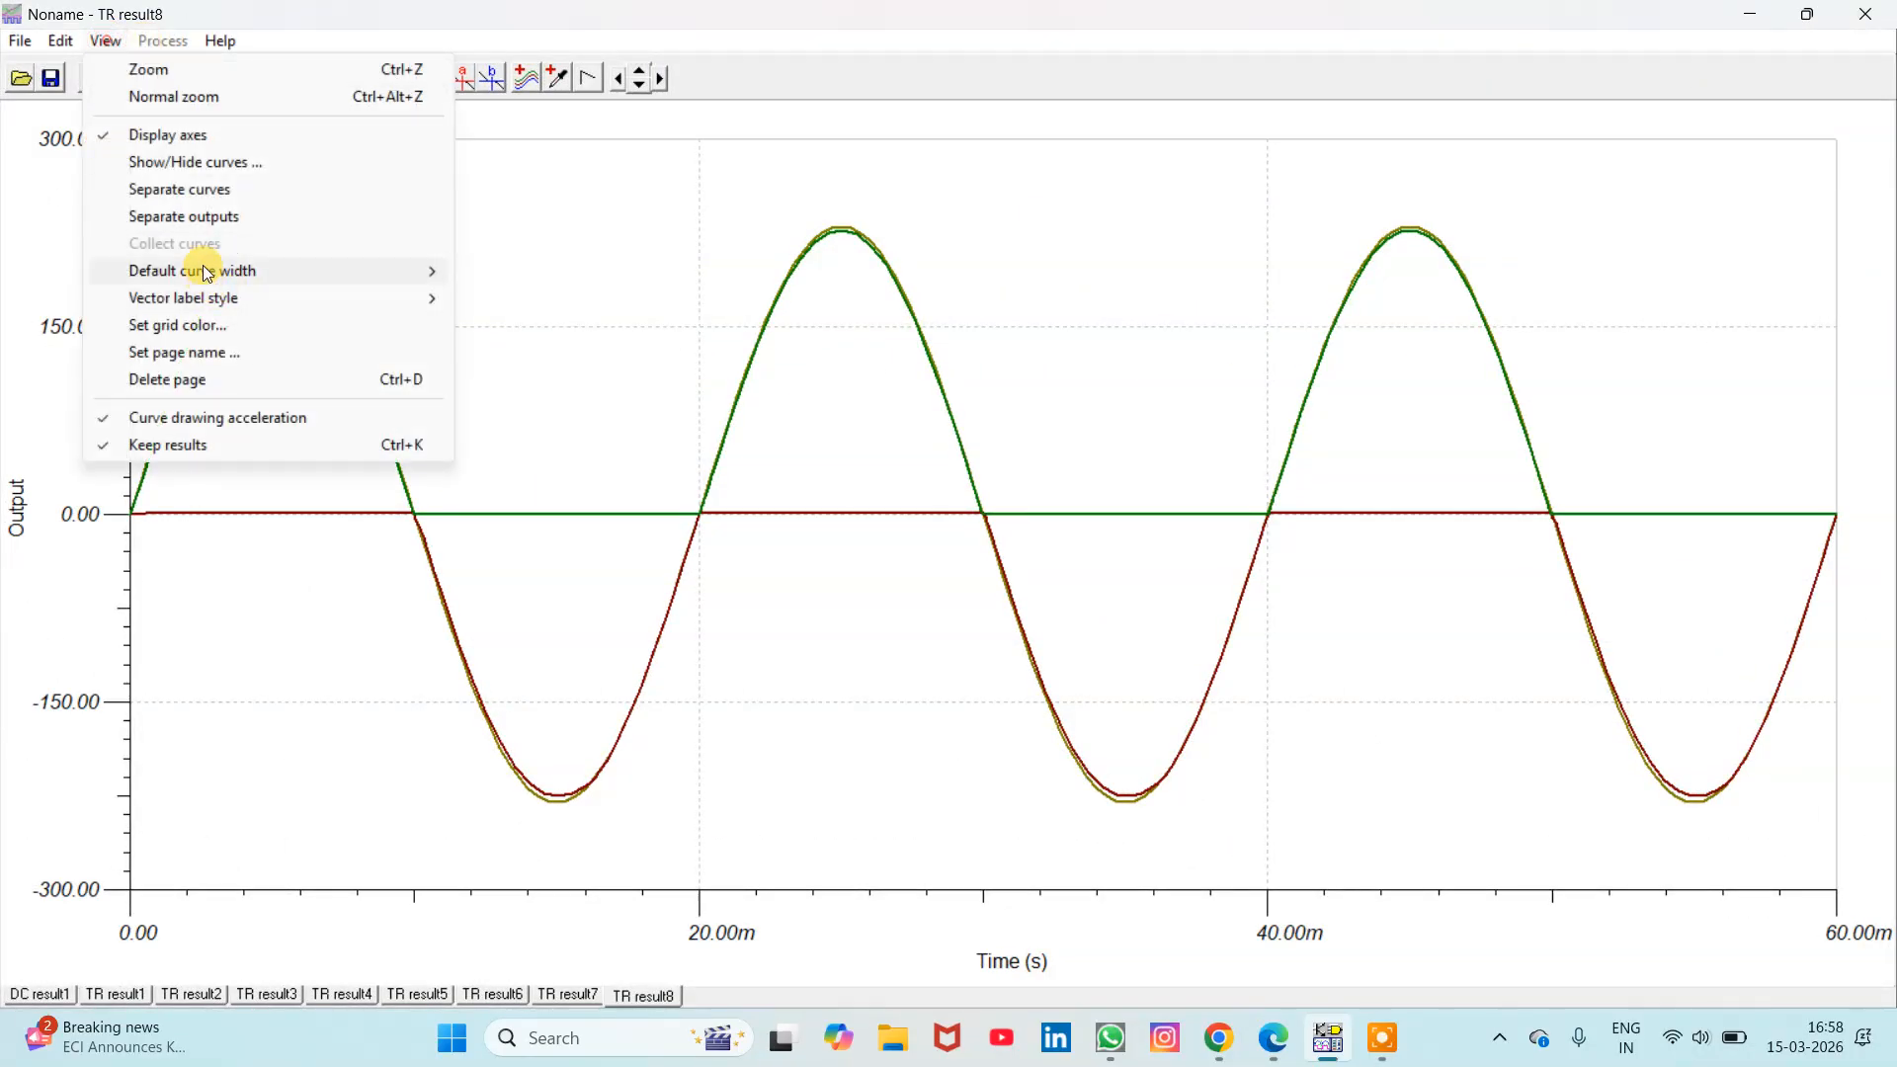
click(203, 186)
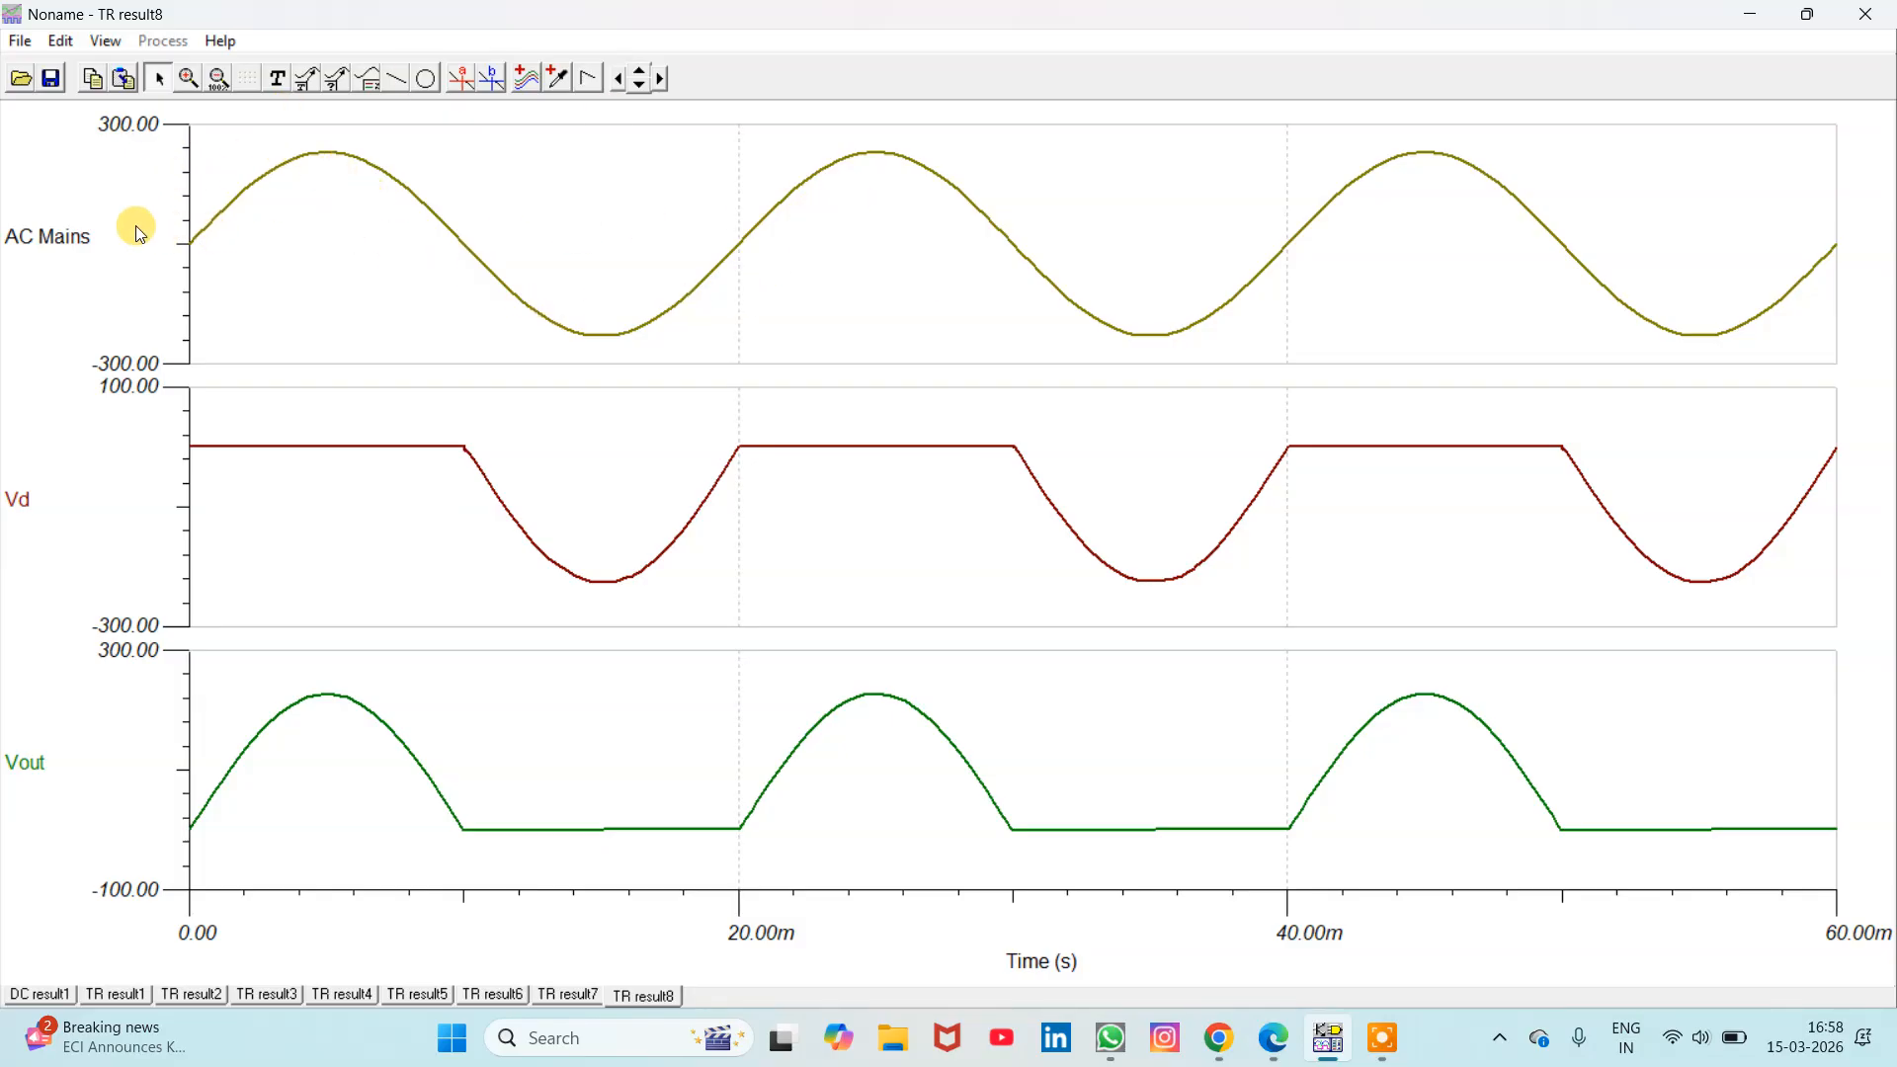
Step: Measure the first positive and negative peaks of the AC Mains curve with cursors a and b, and move the cursor readout up near the second peak
click(327, 150)
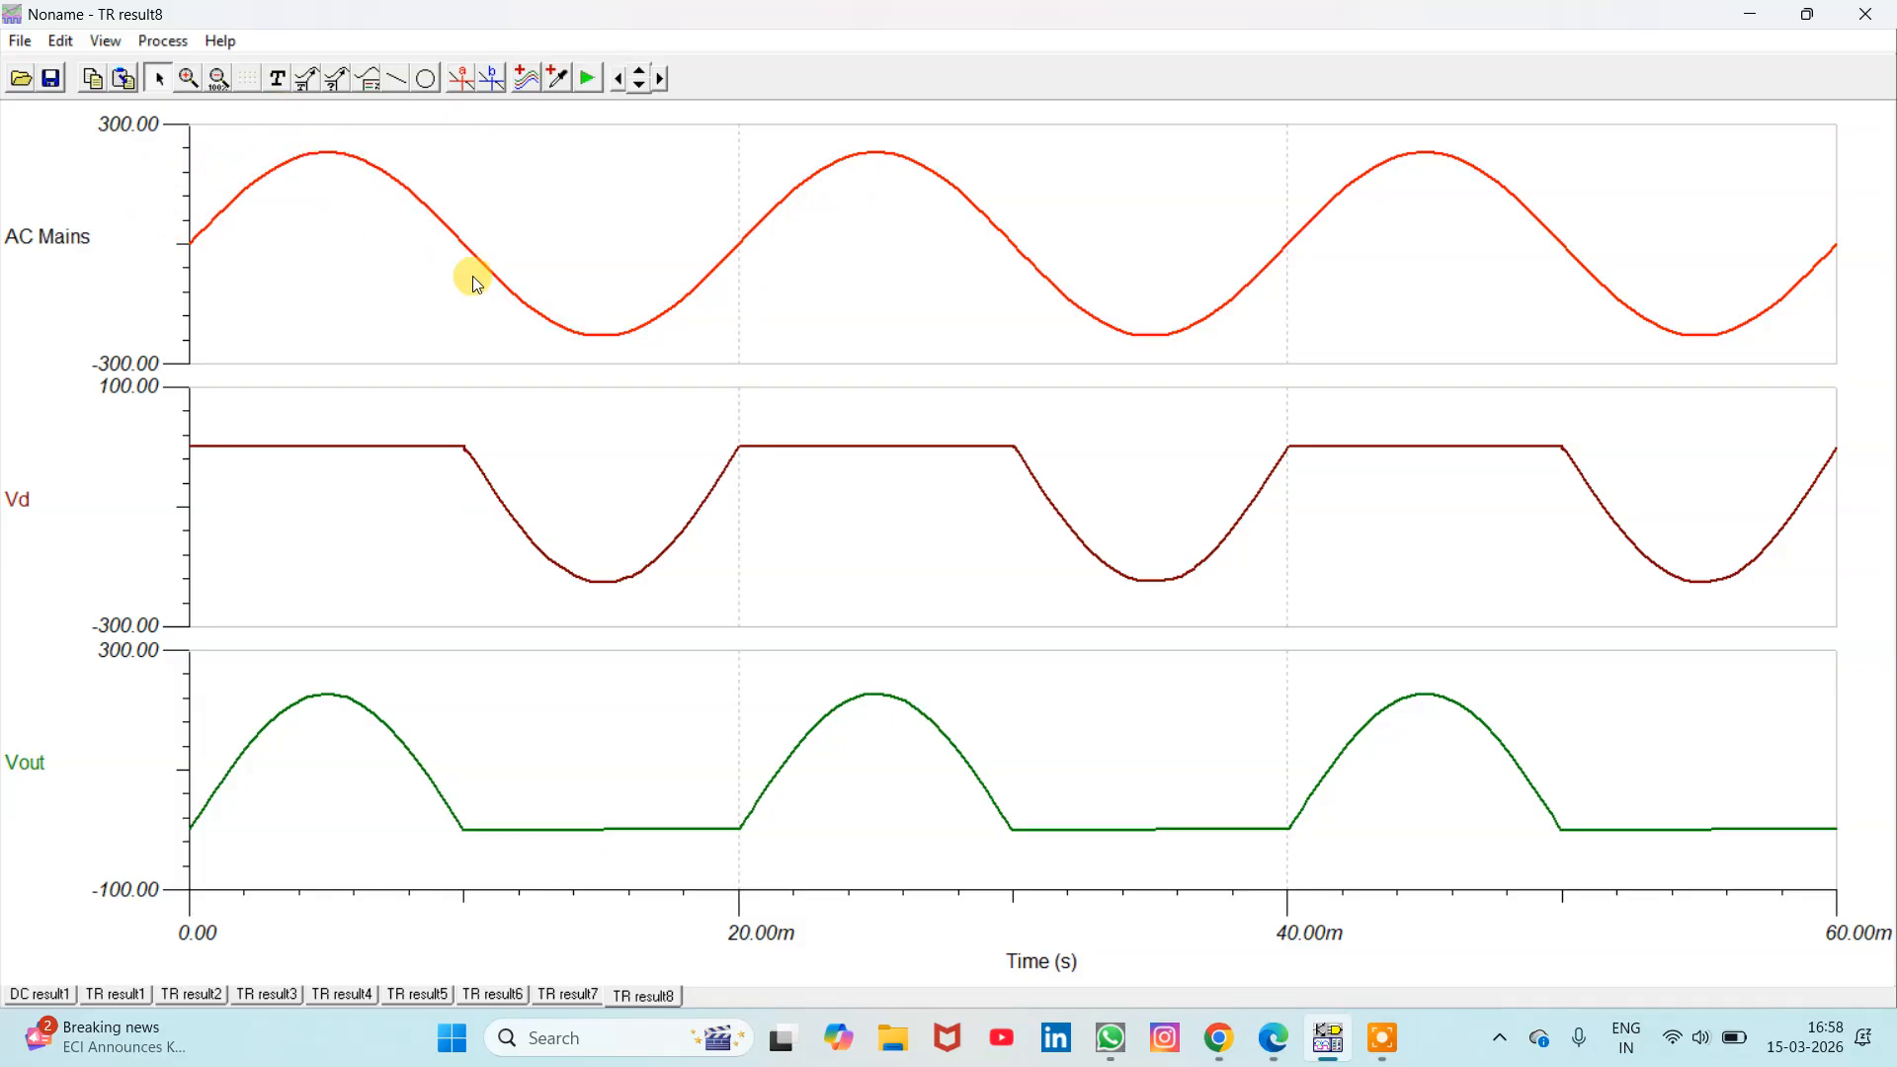
click(329, 151)
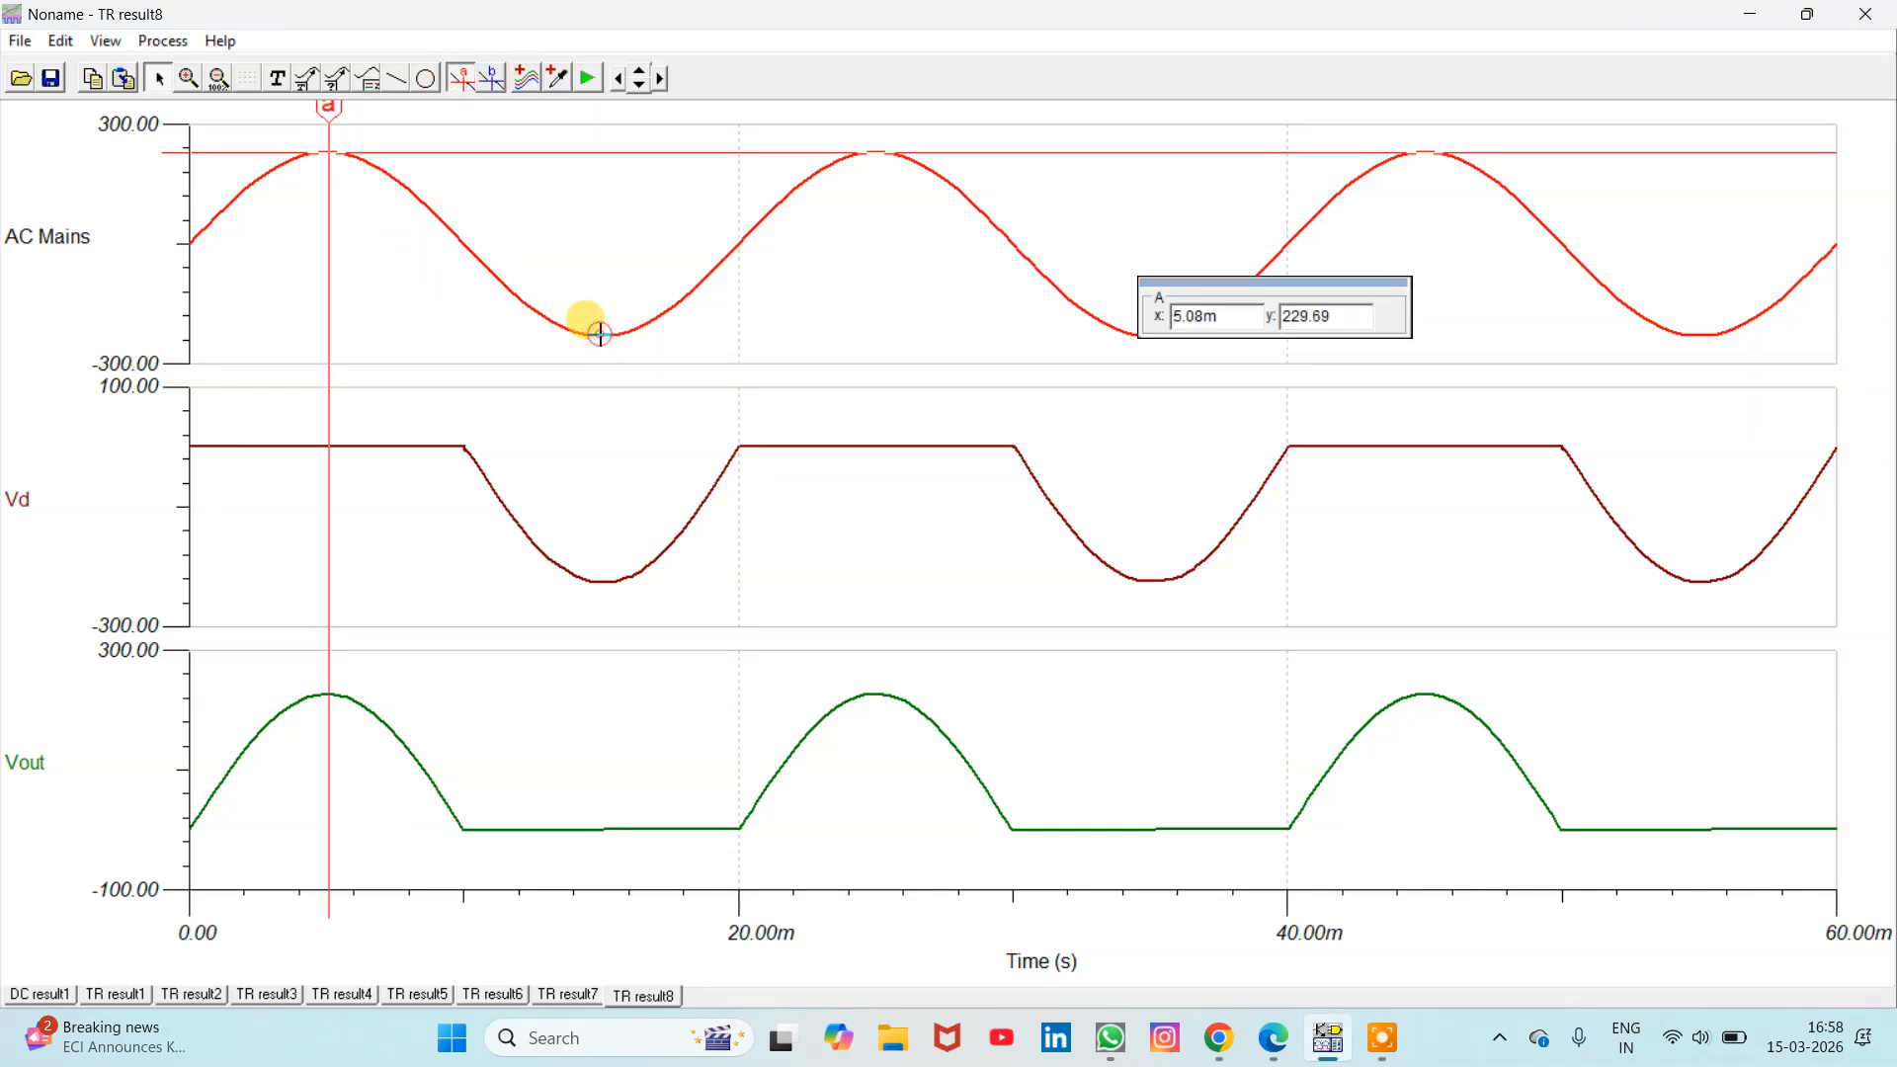
click(494, 78)
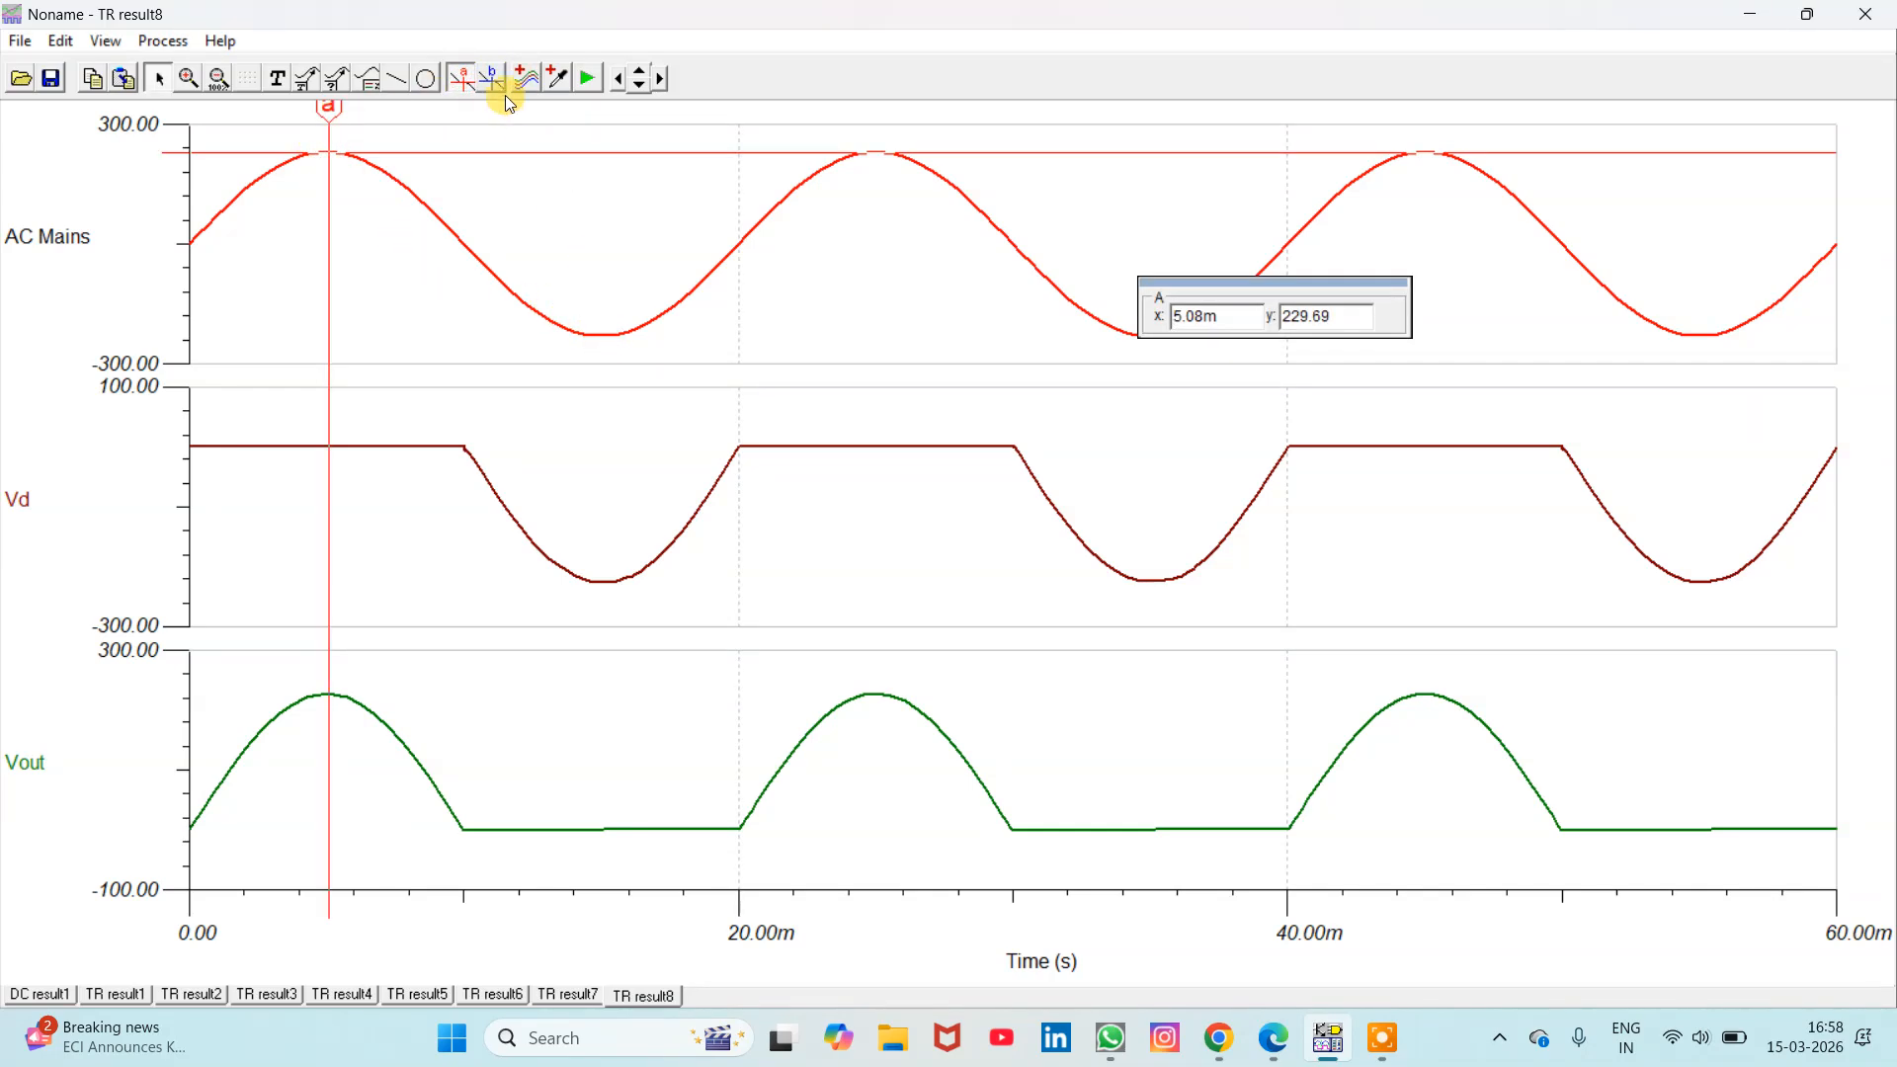
click(605, 336)
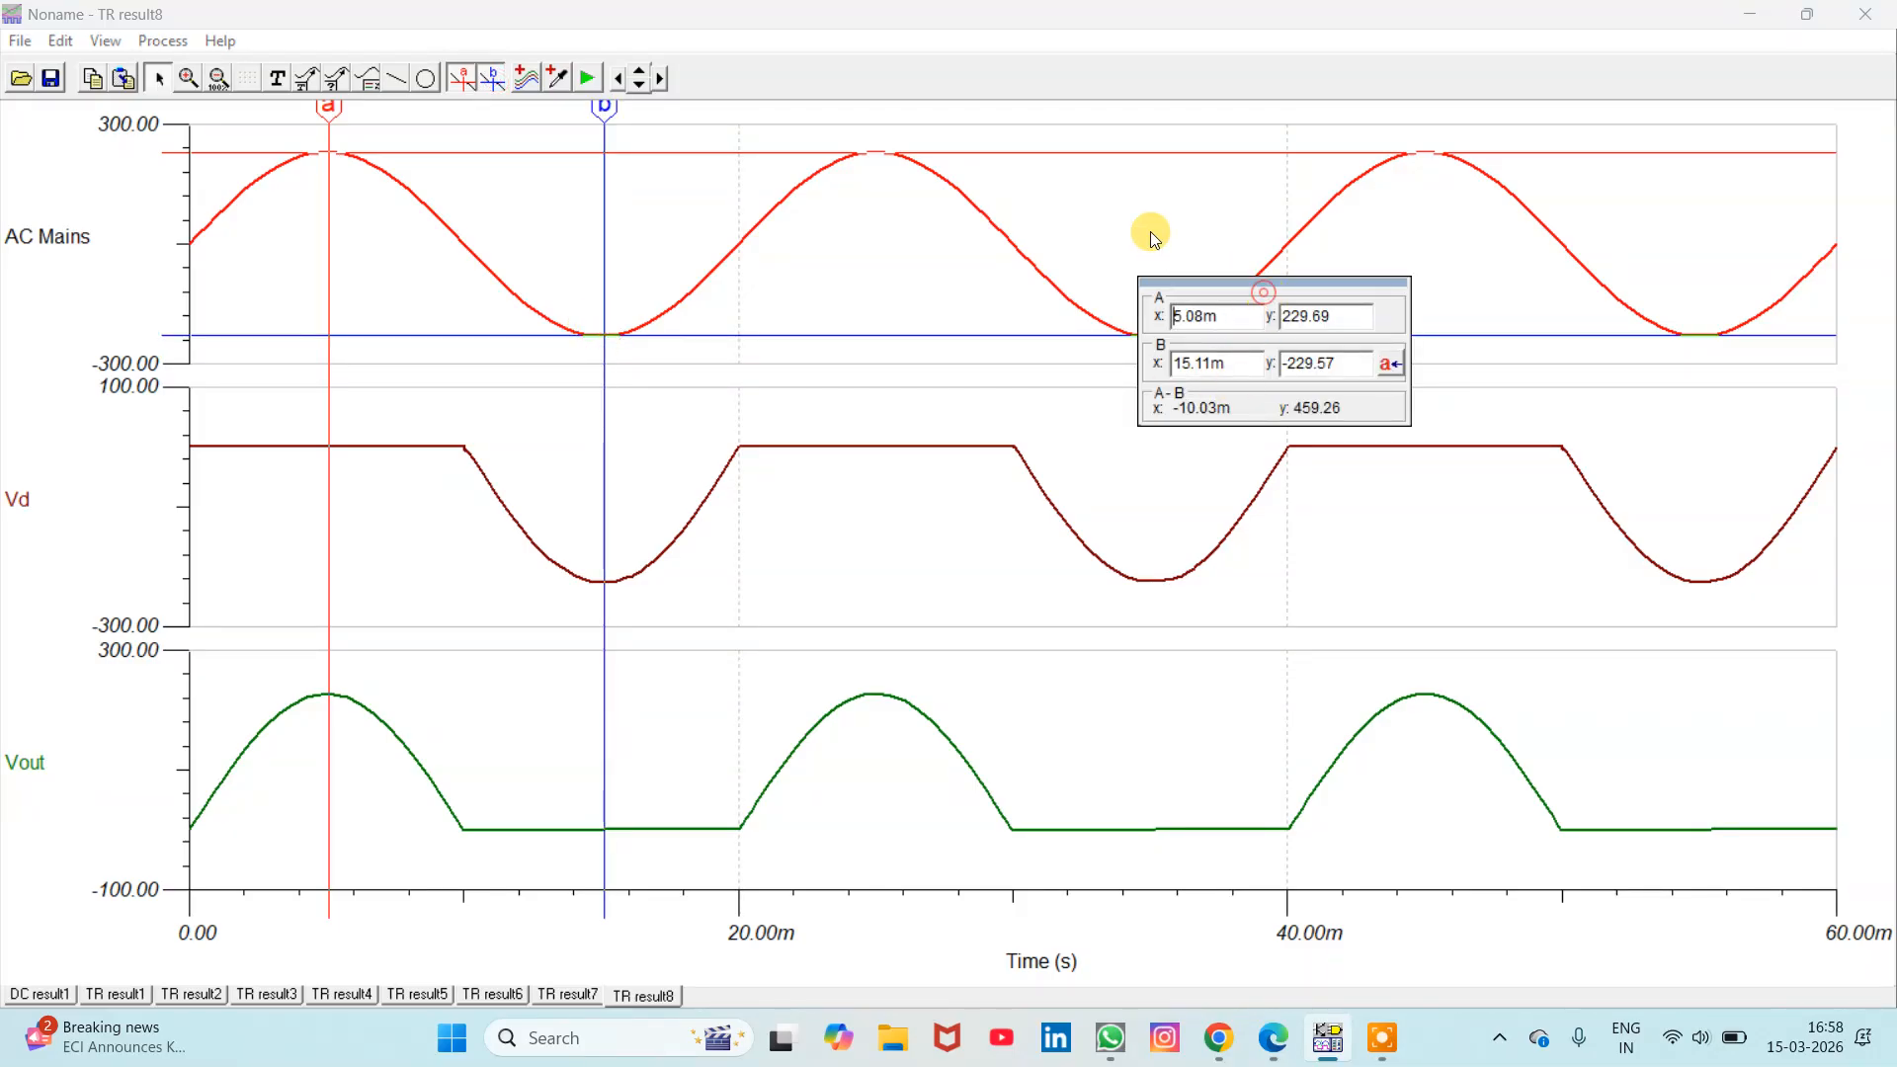
drag(1255, 287, 840, 105)
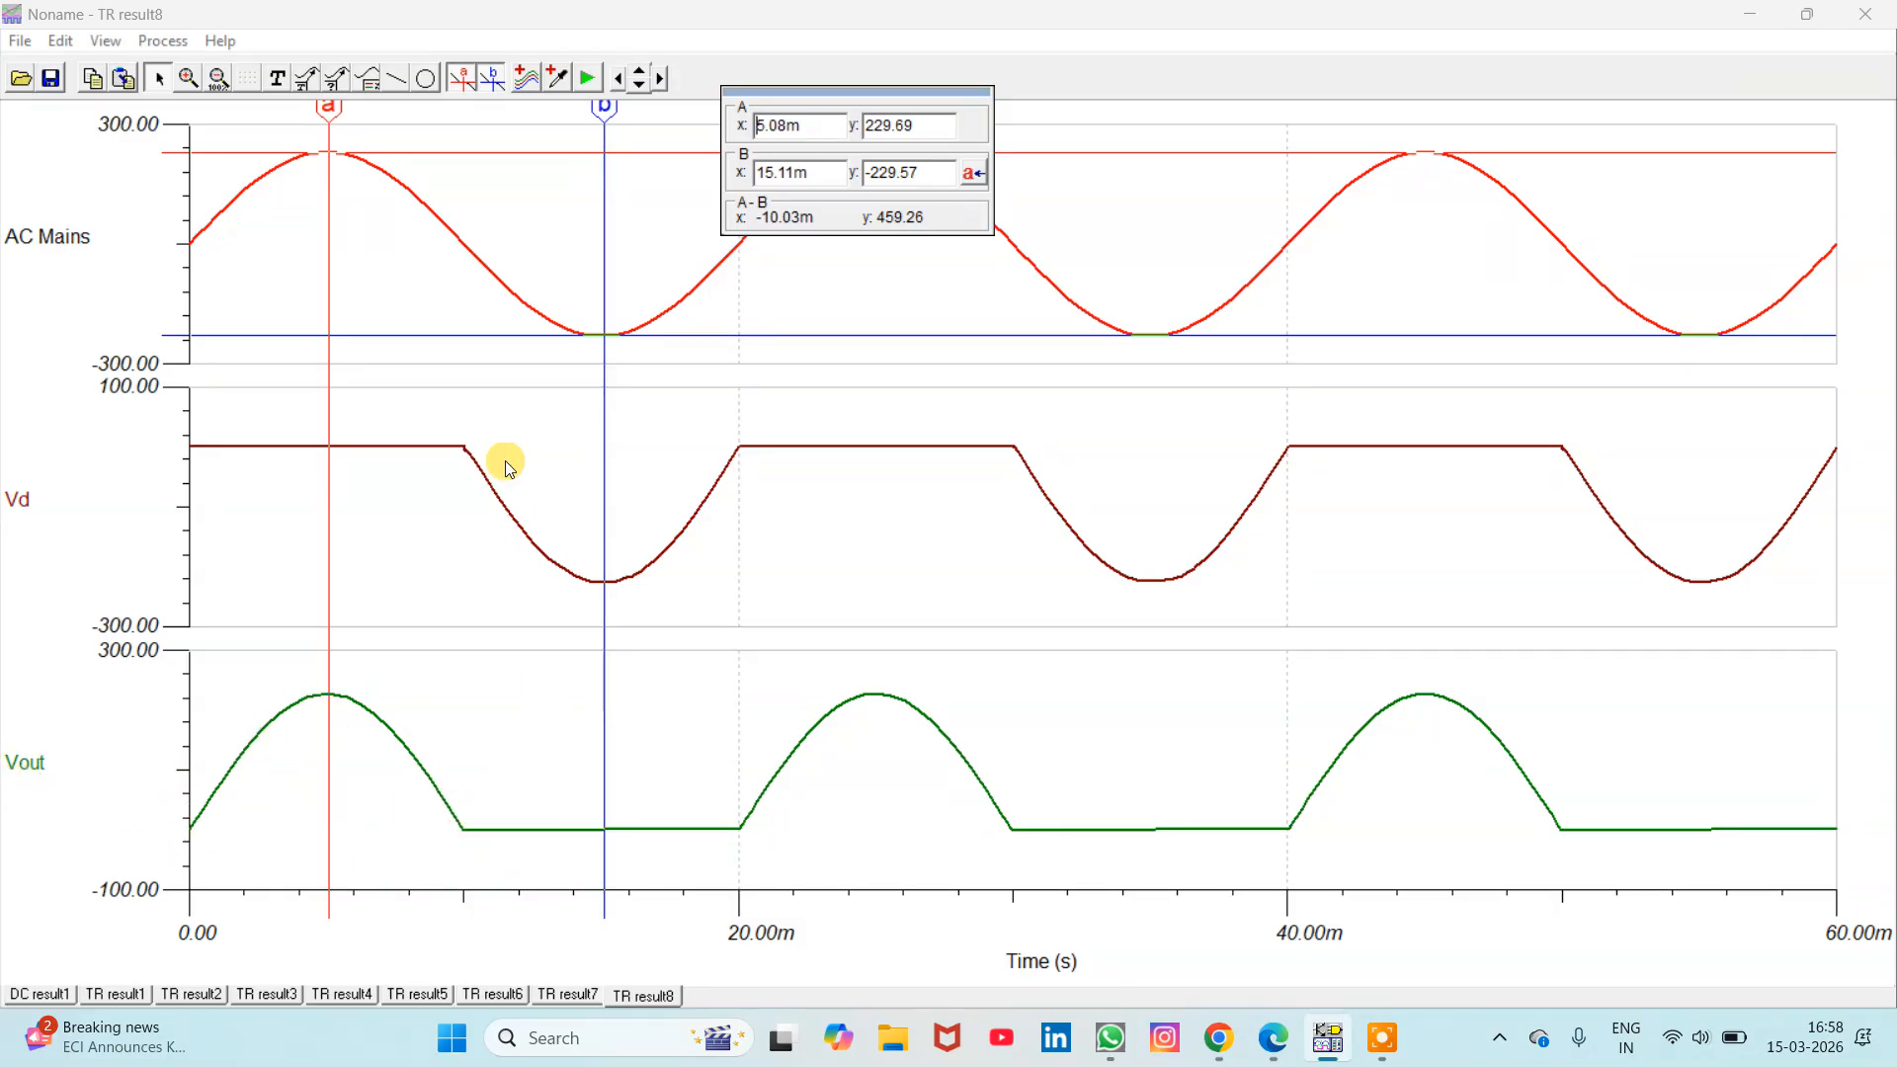
Step: Remove both measuring cursors from the AC Mains curve
click(462, 80)
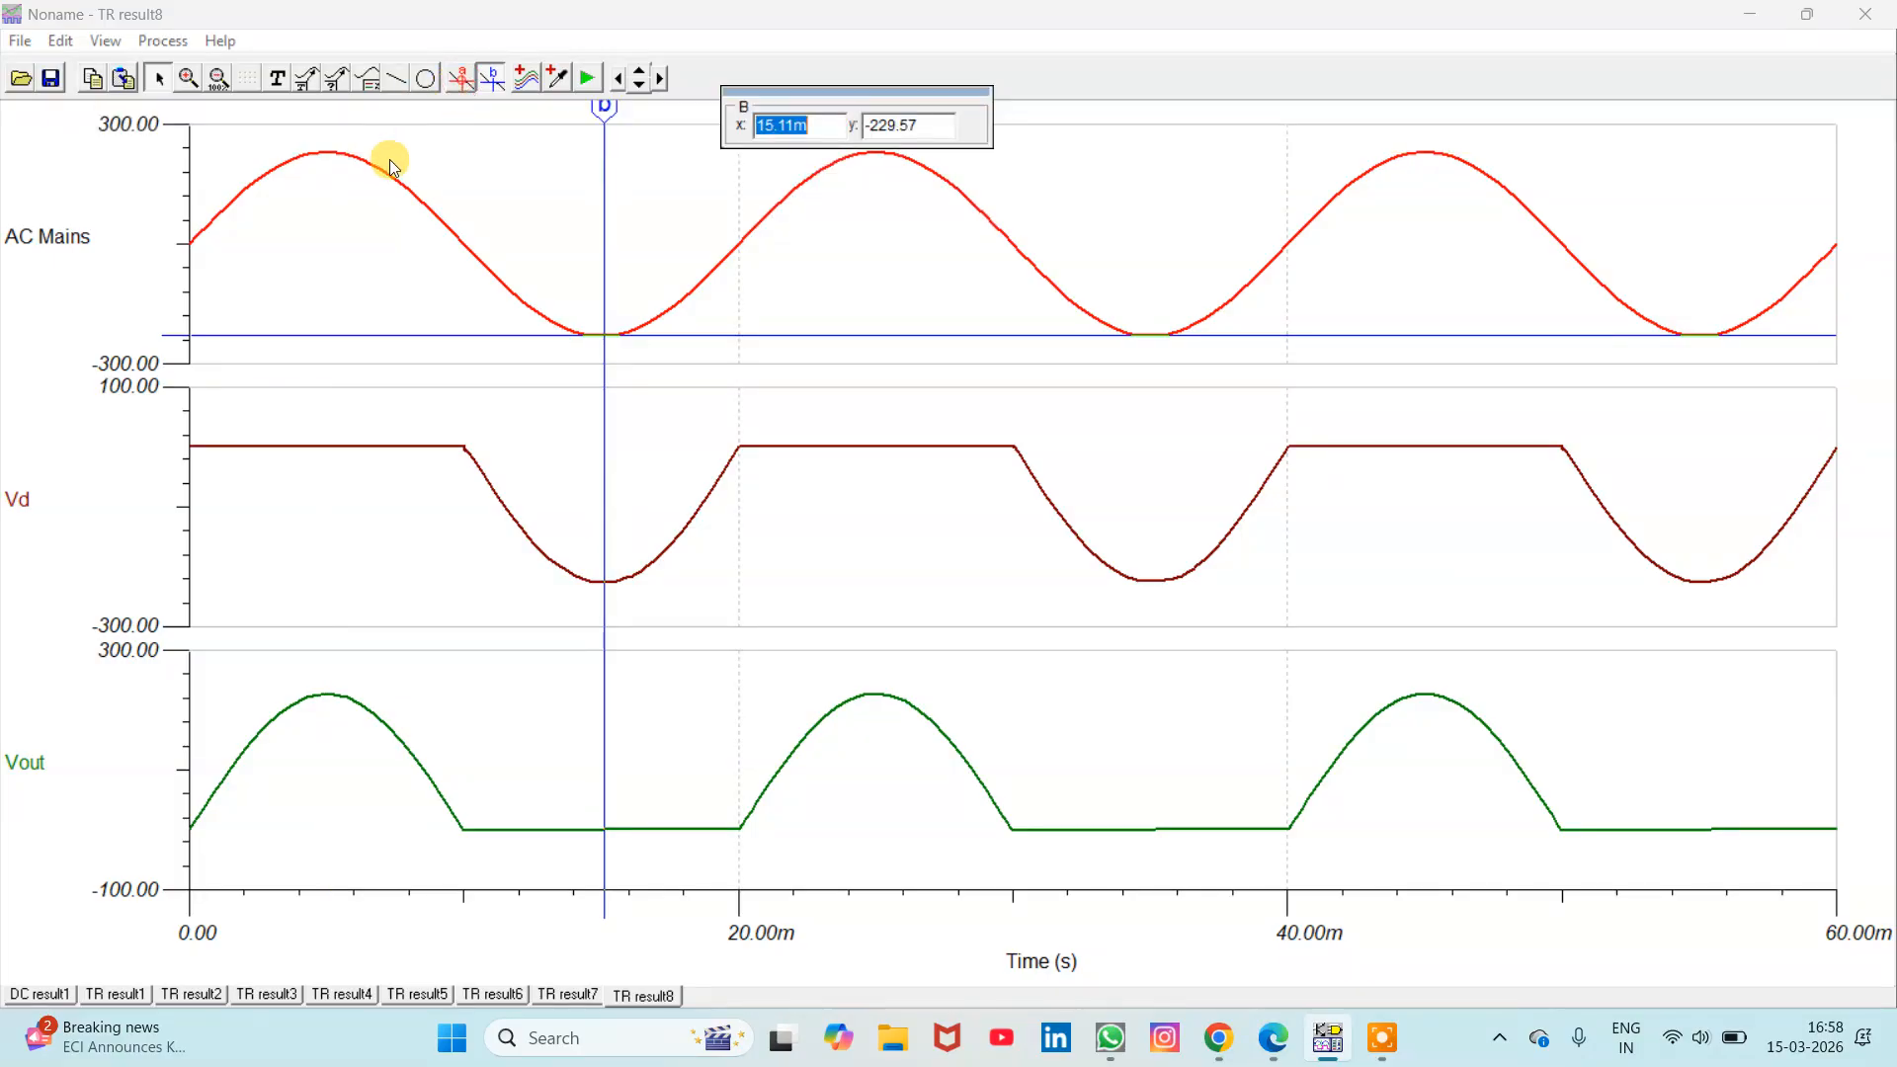
click(527, 78)
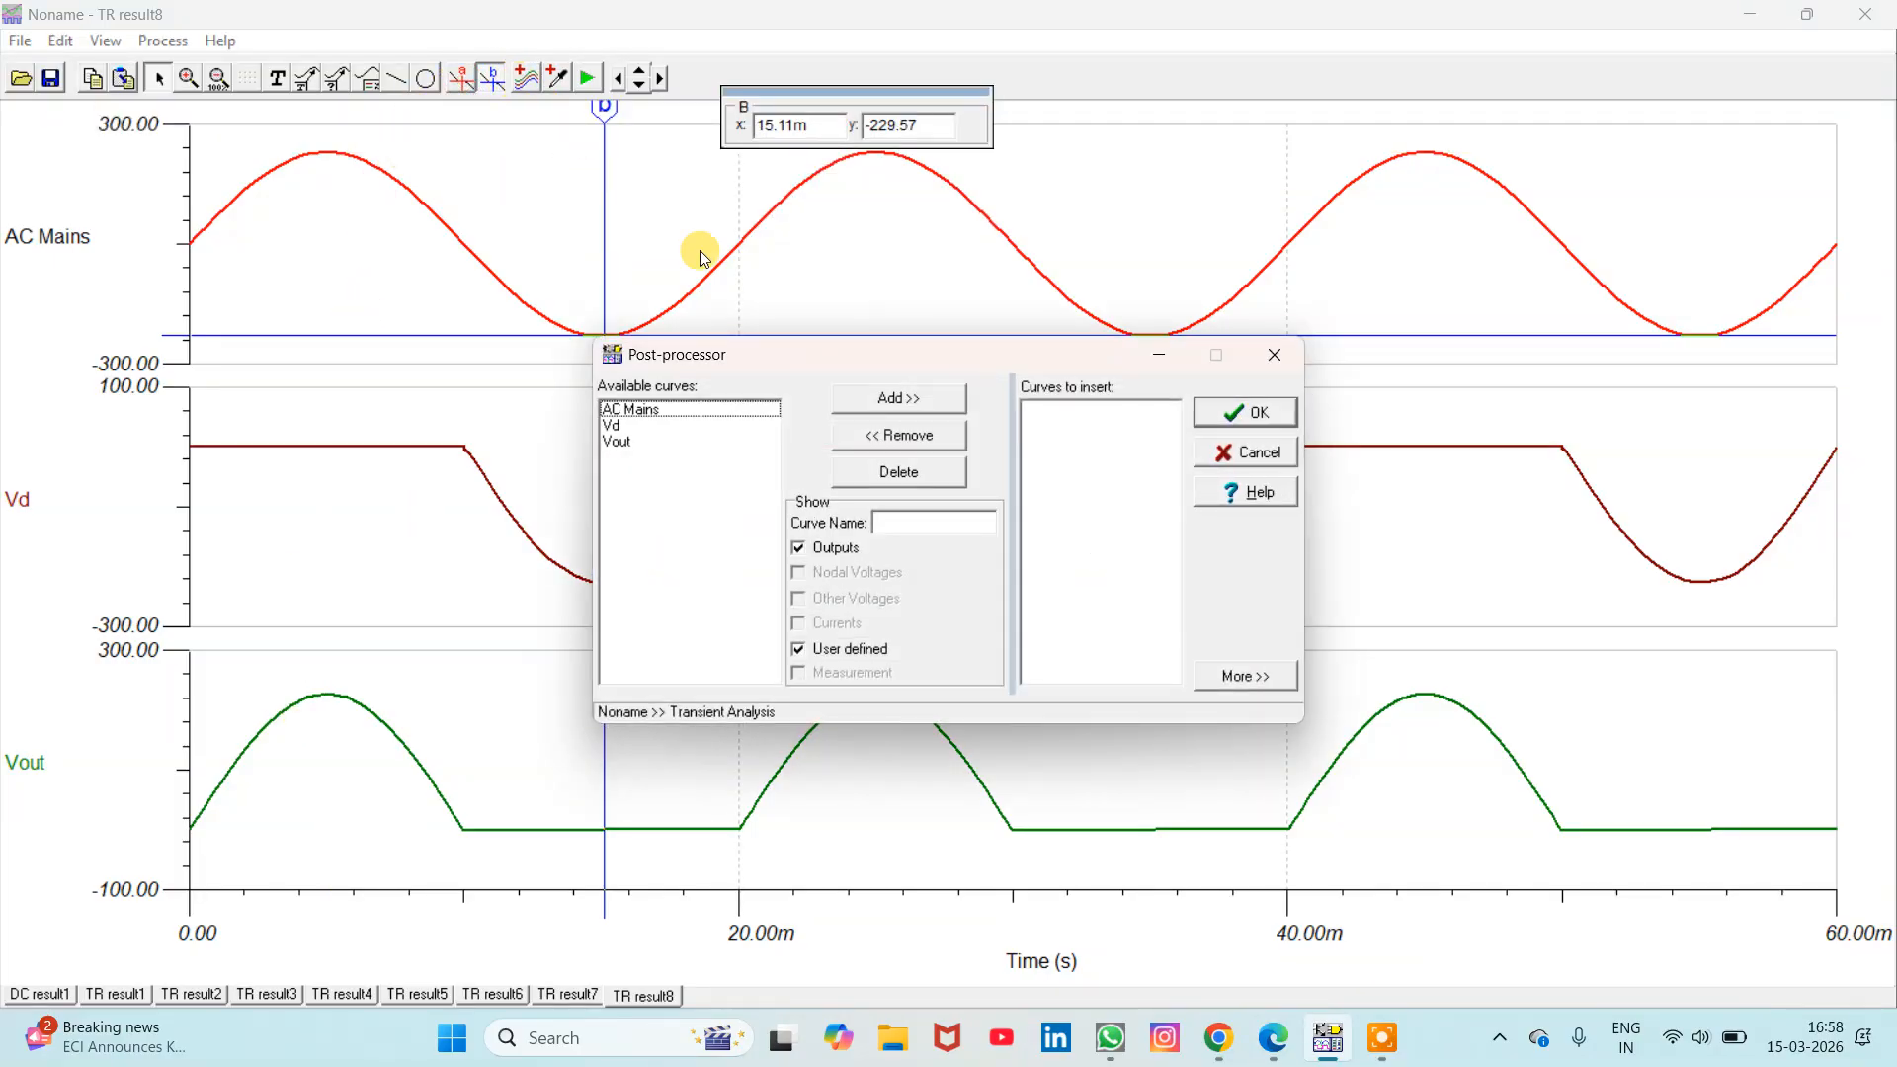
click(1274, 355)
click(491, 78)
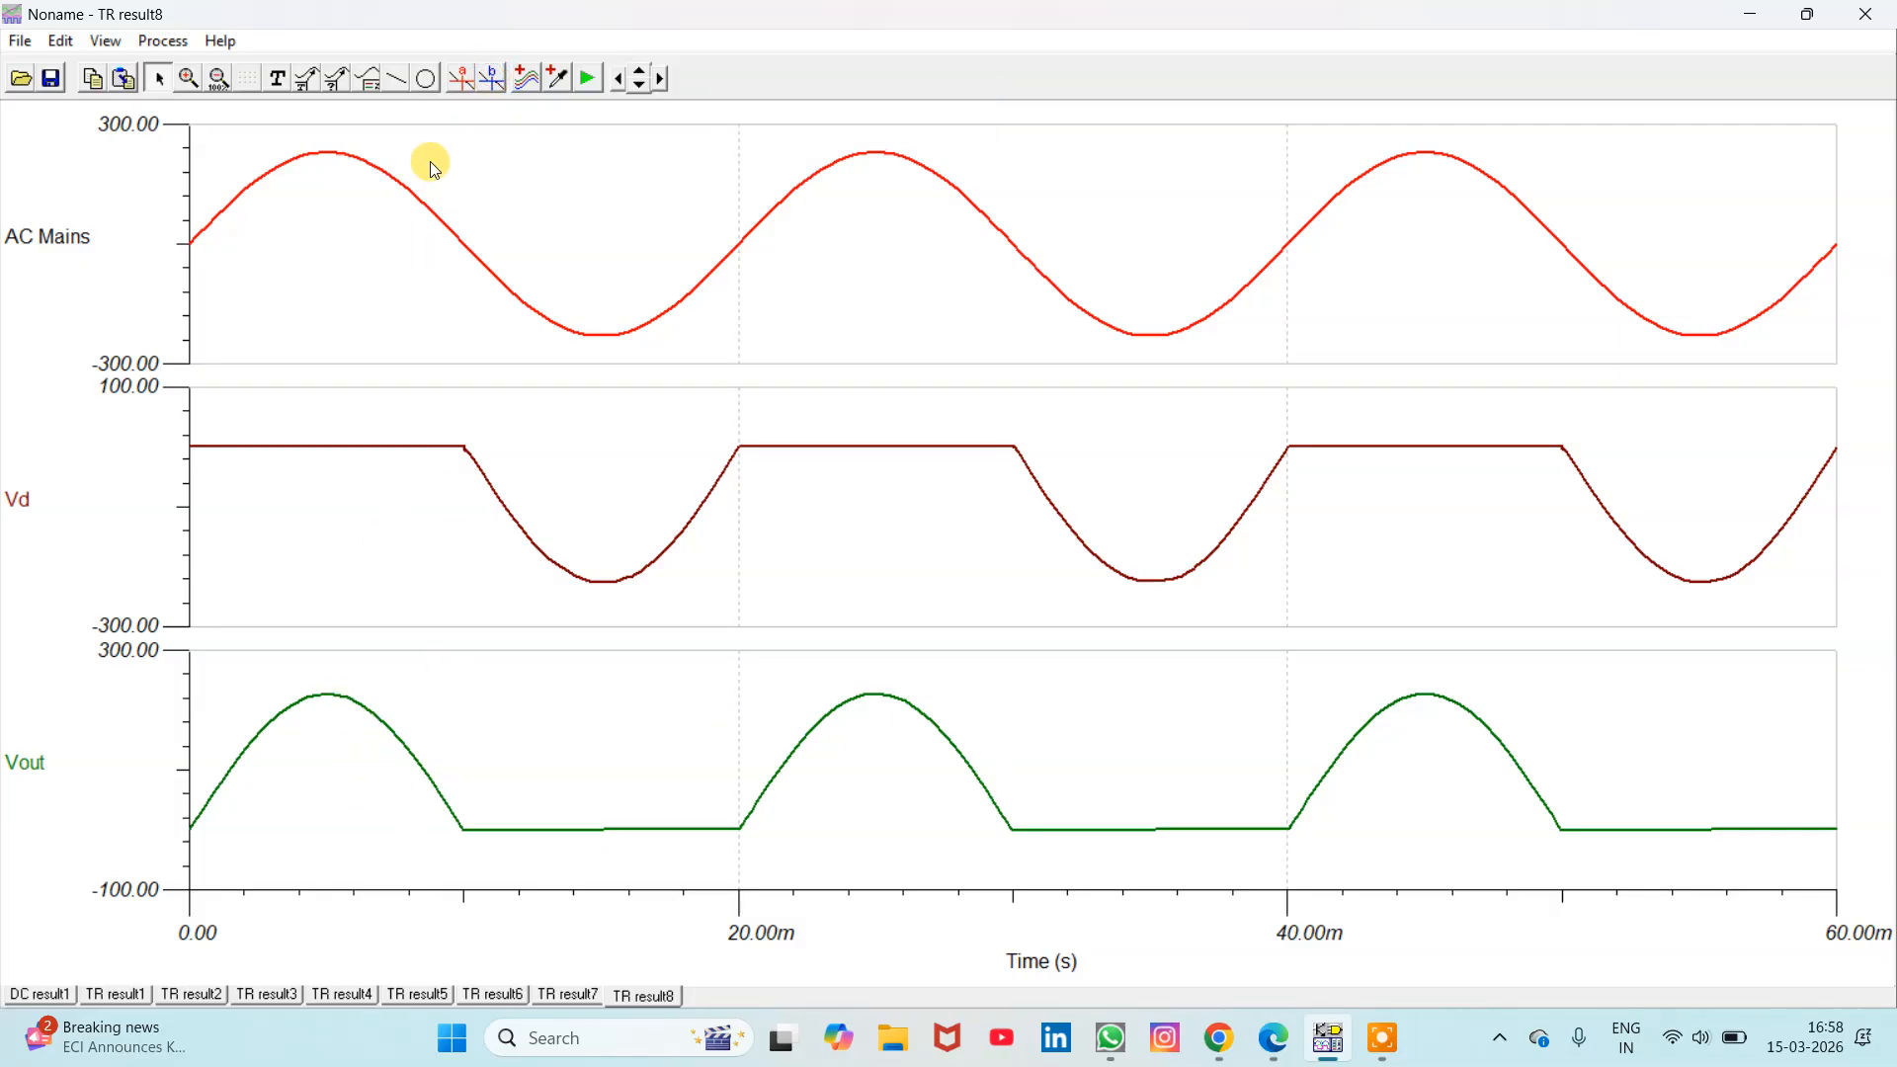
Step: Measure the first Vout peak with cursor a and the first negative Vd peak with cursor b, and close the result window
click(330, 695)
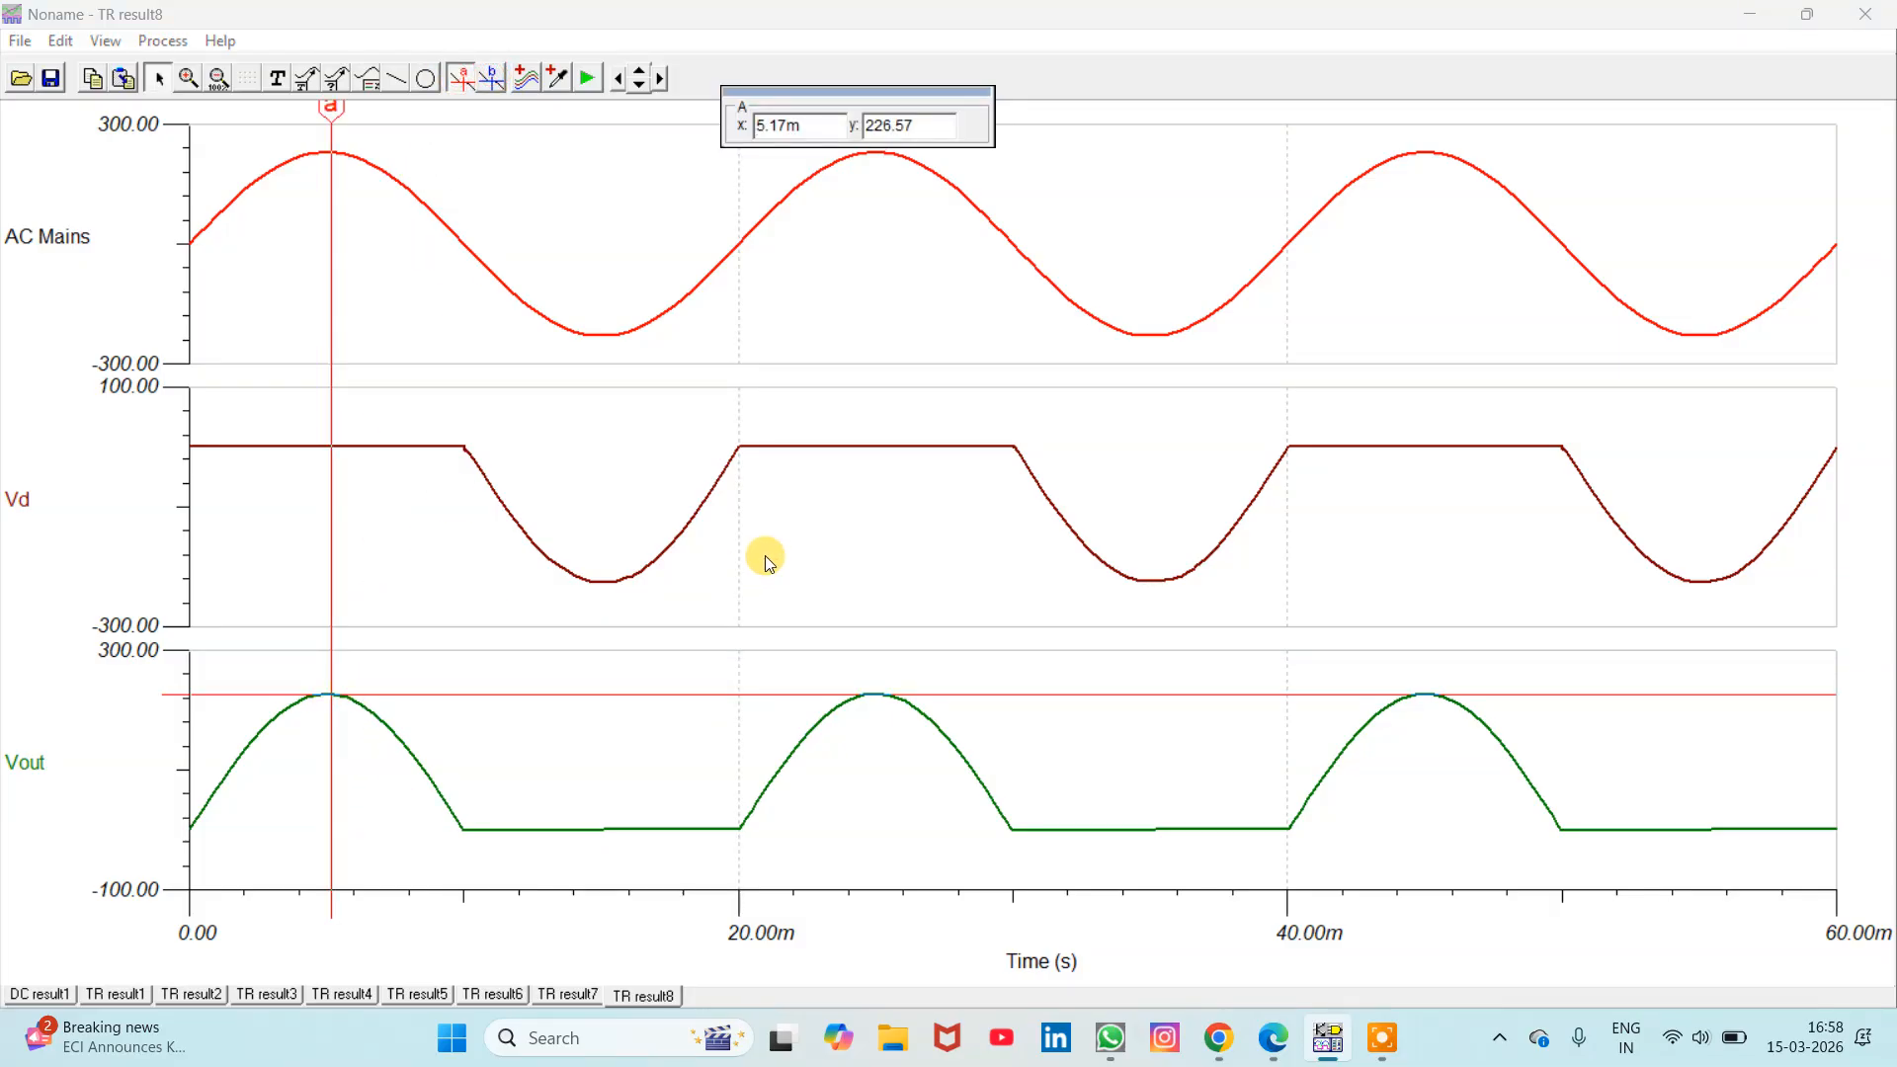
drag(330, 110, 327, 111)
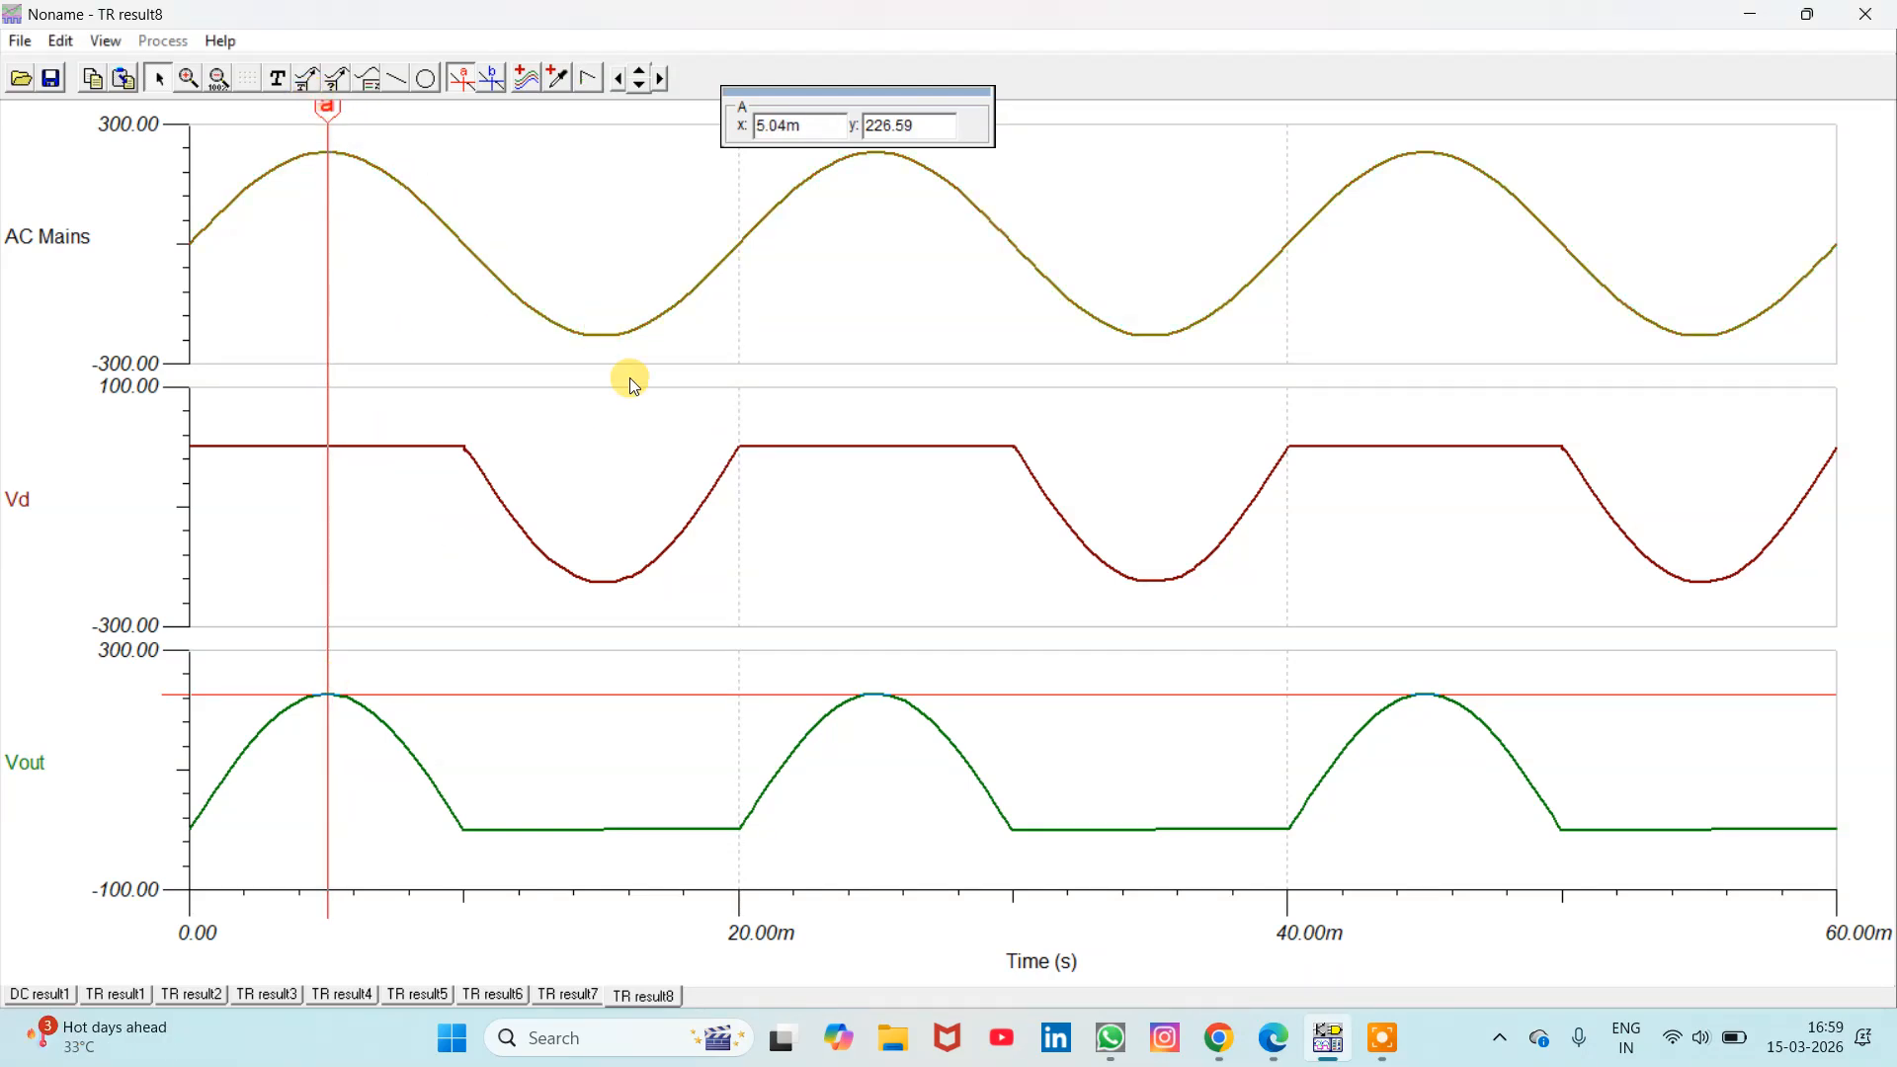
click(493, 81)
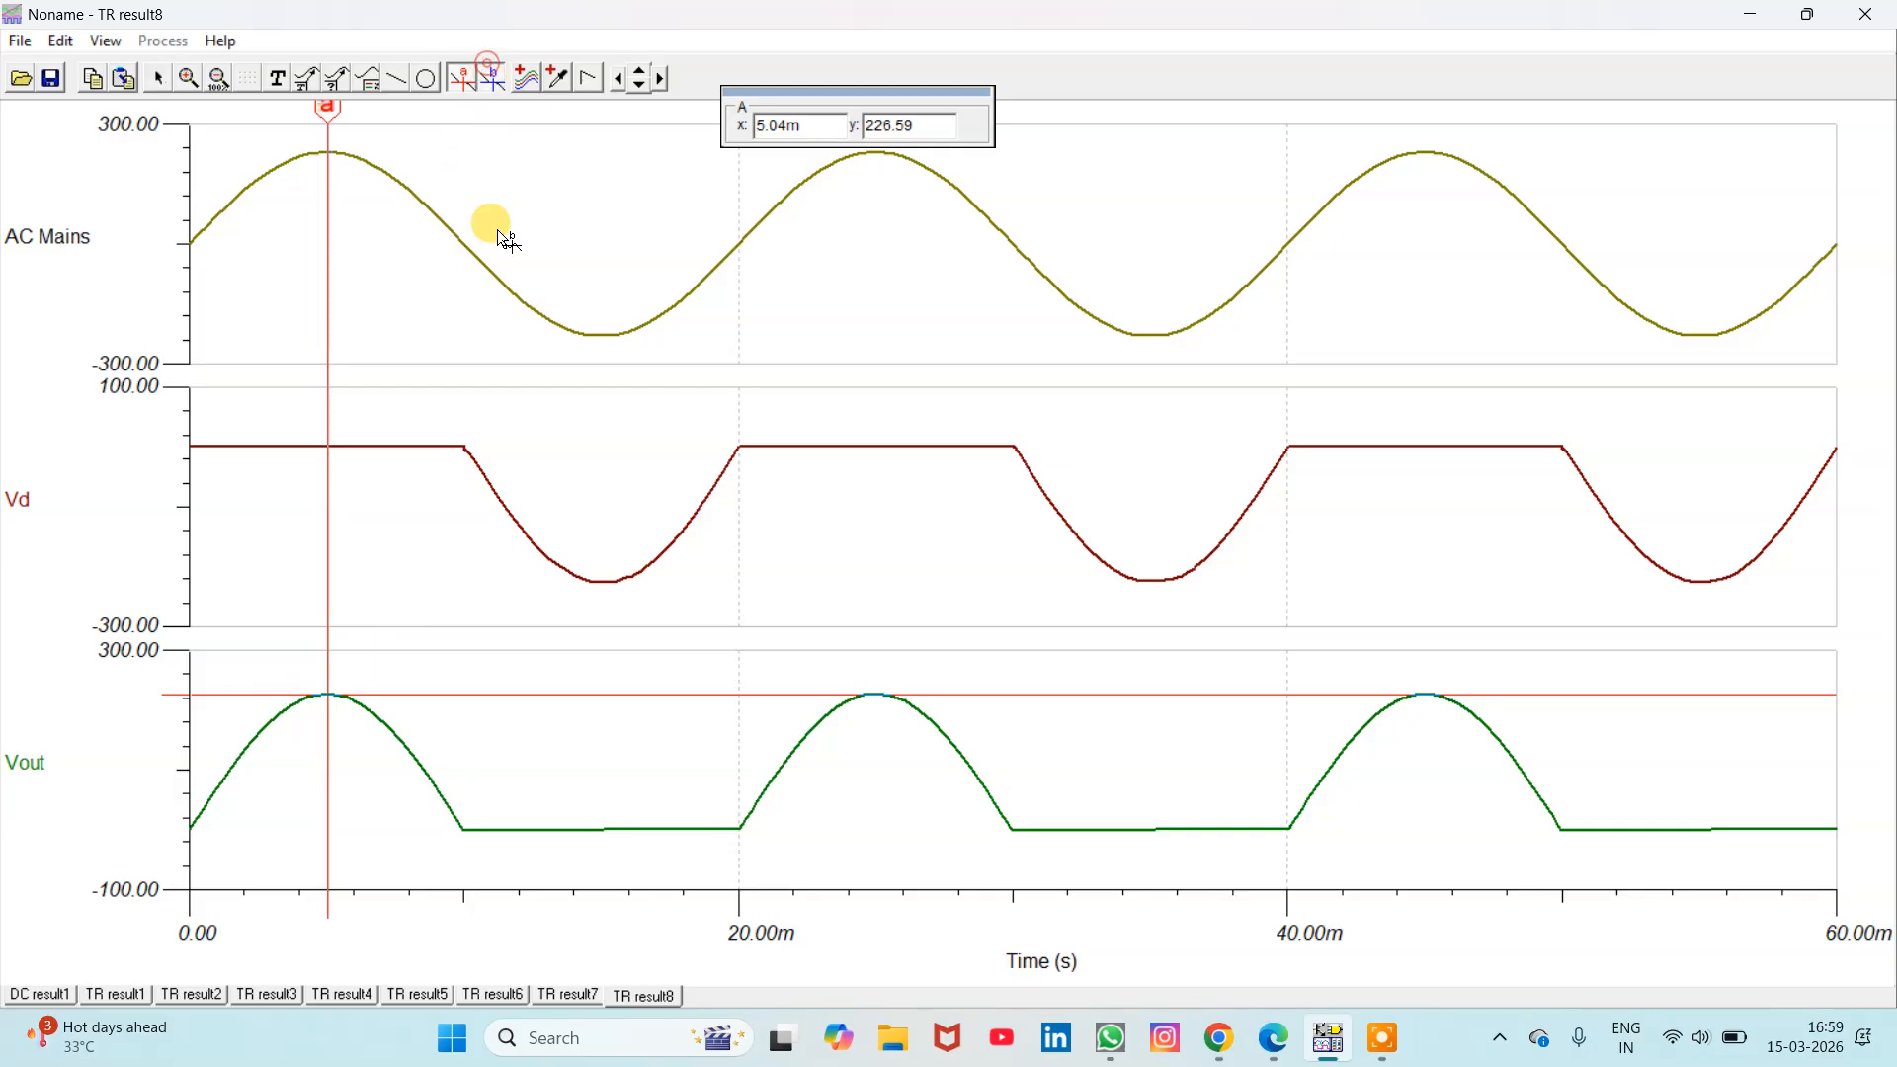
click(606, 582)
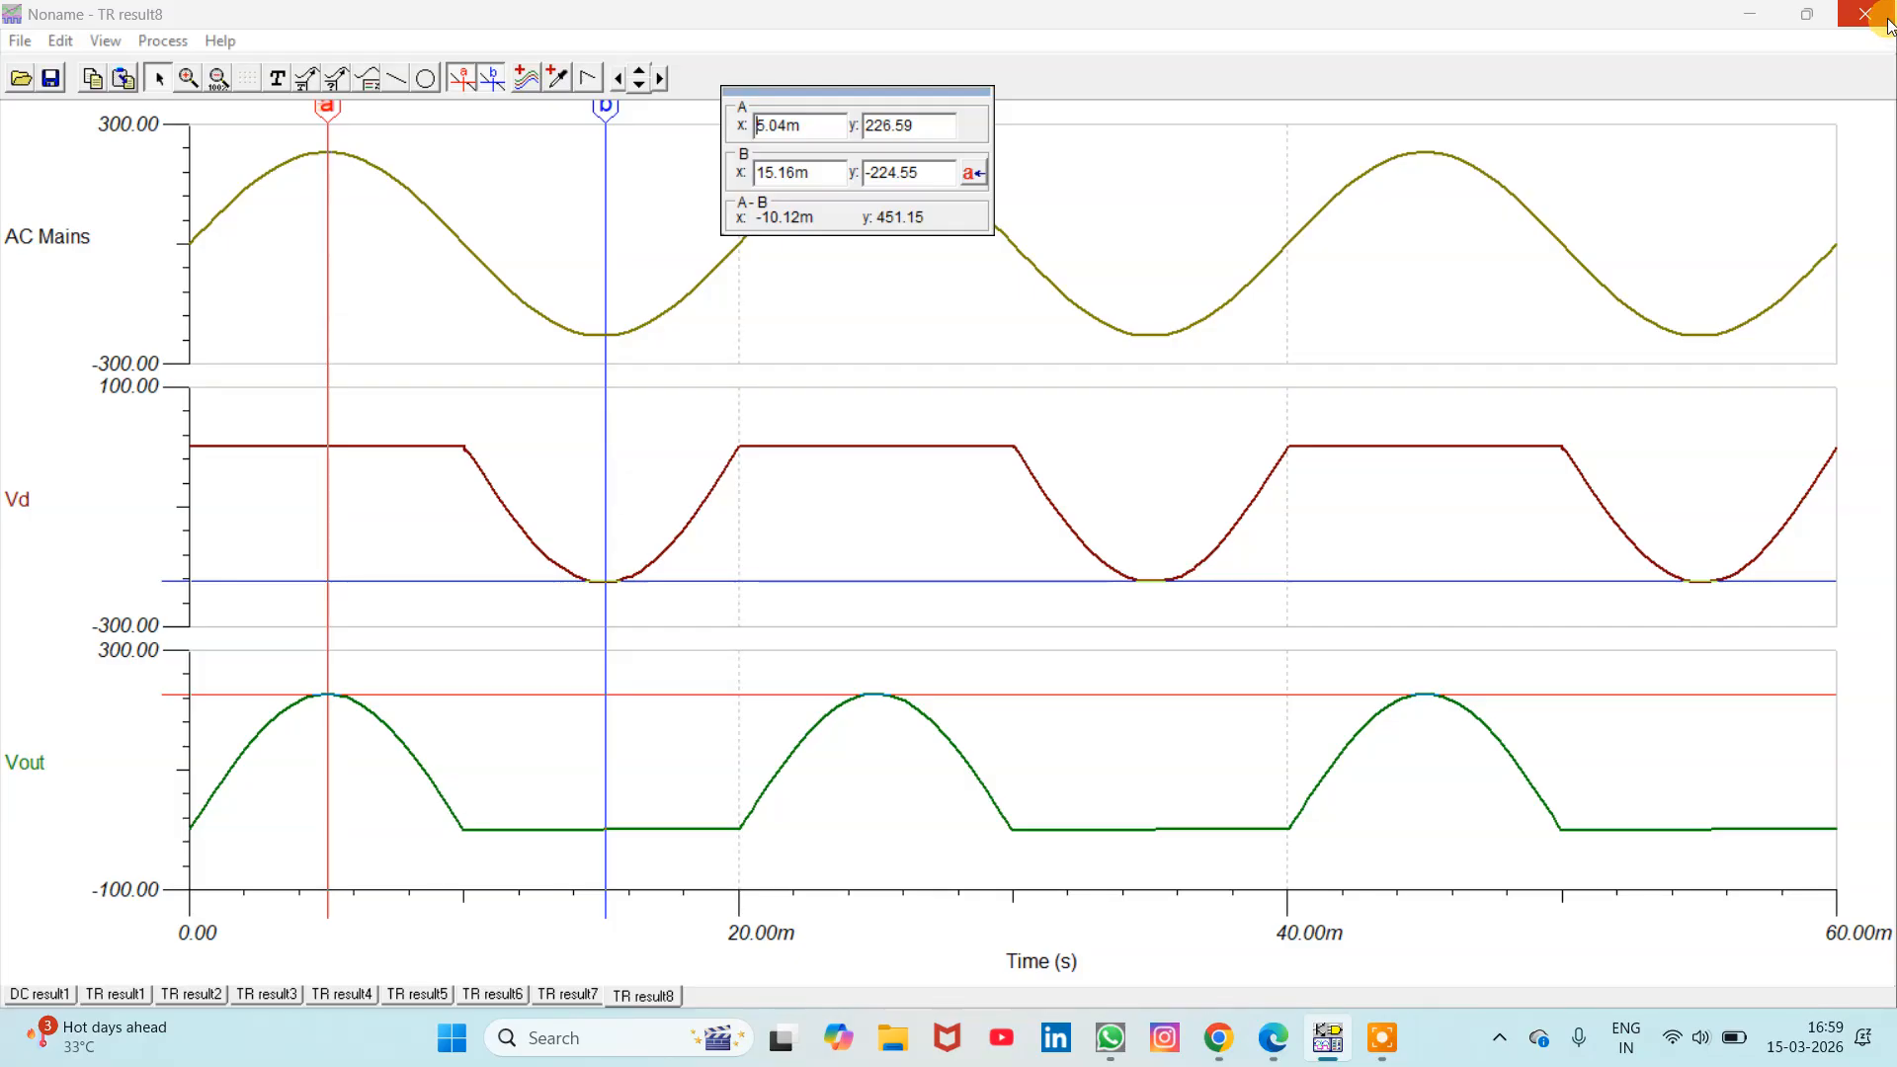
click(1888, 27)
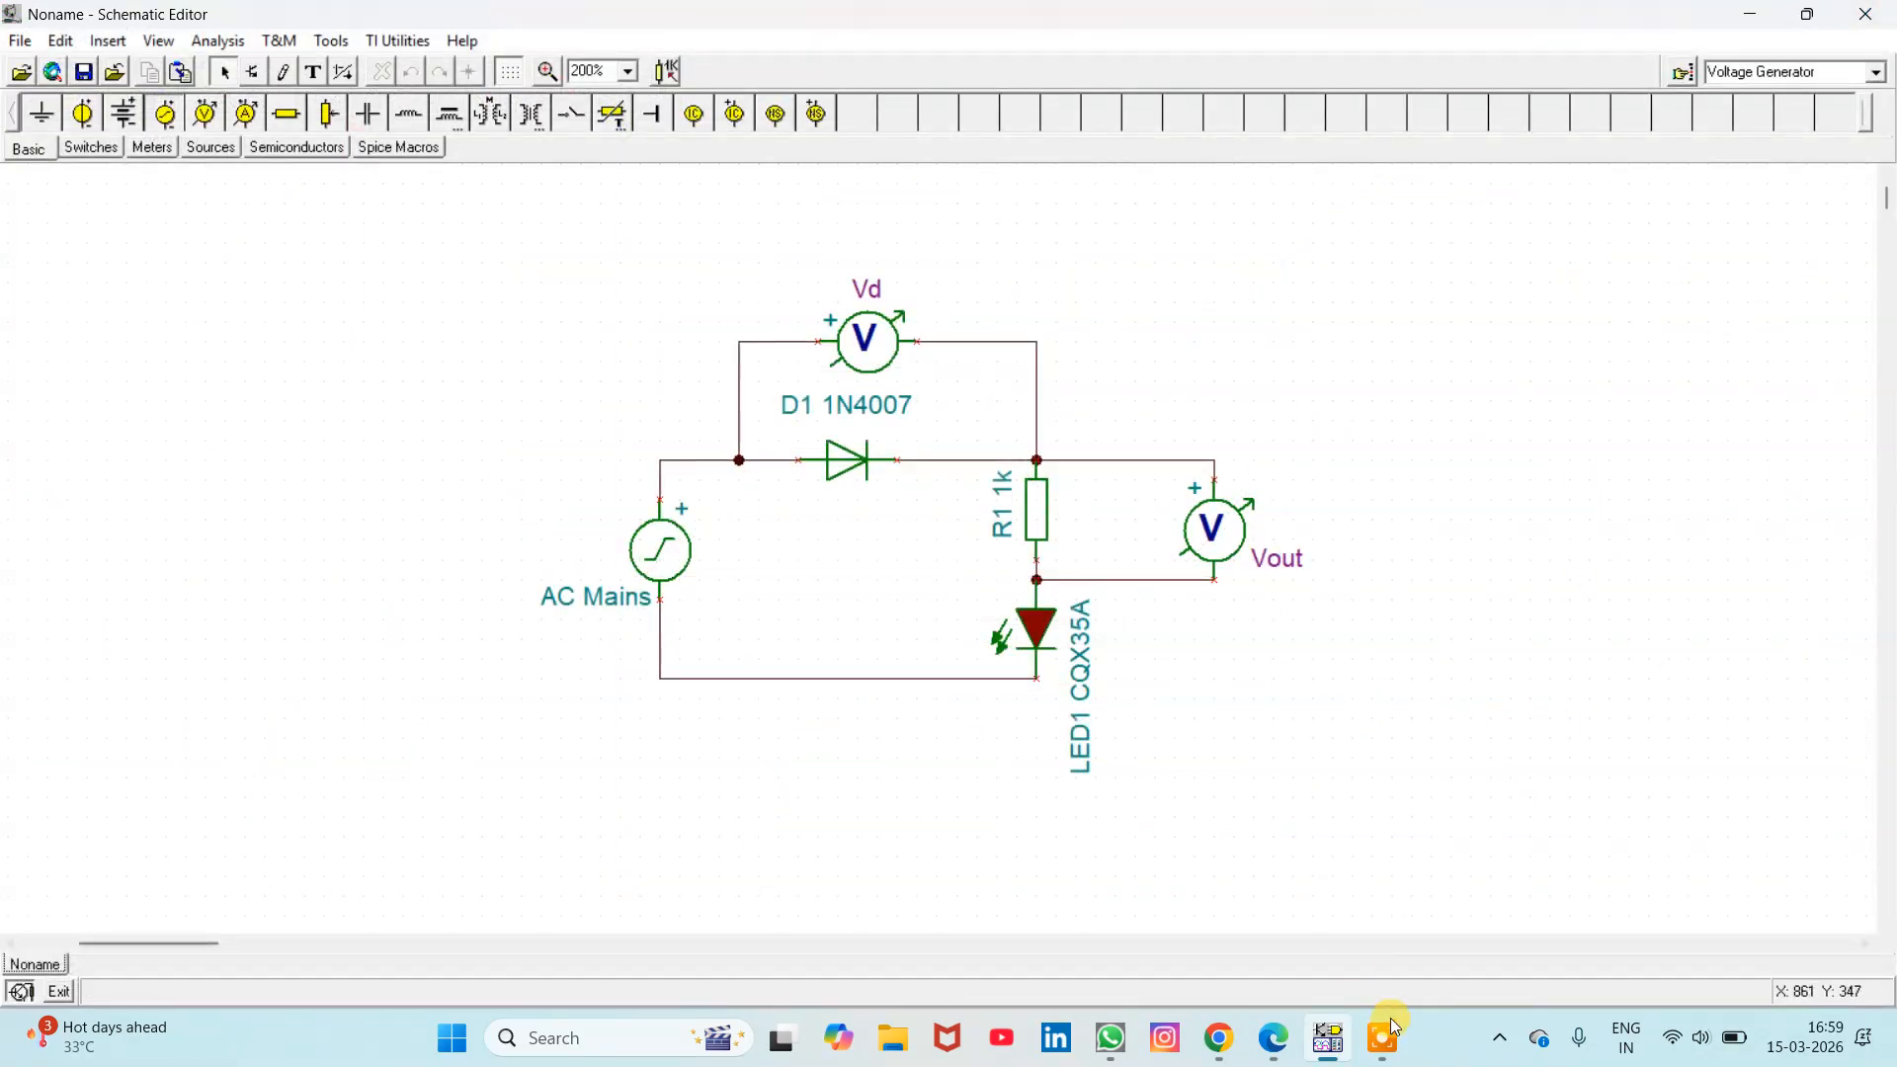